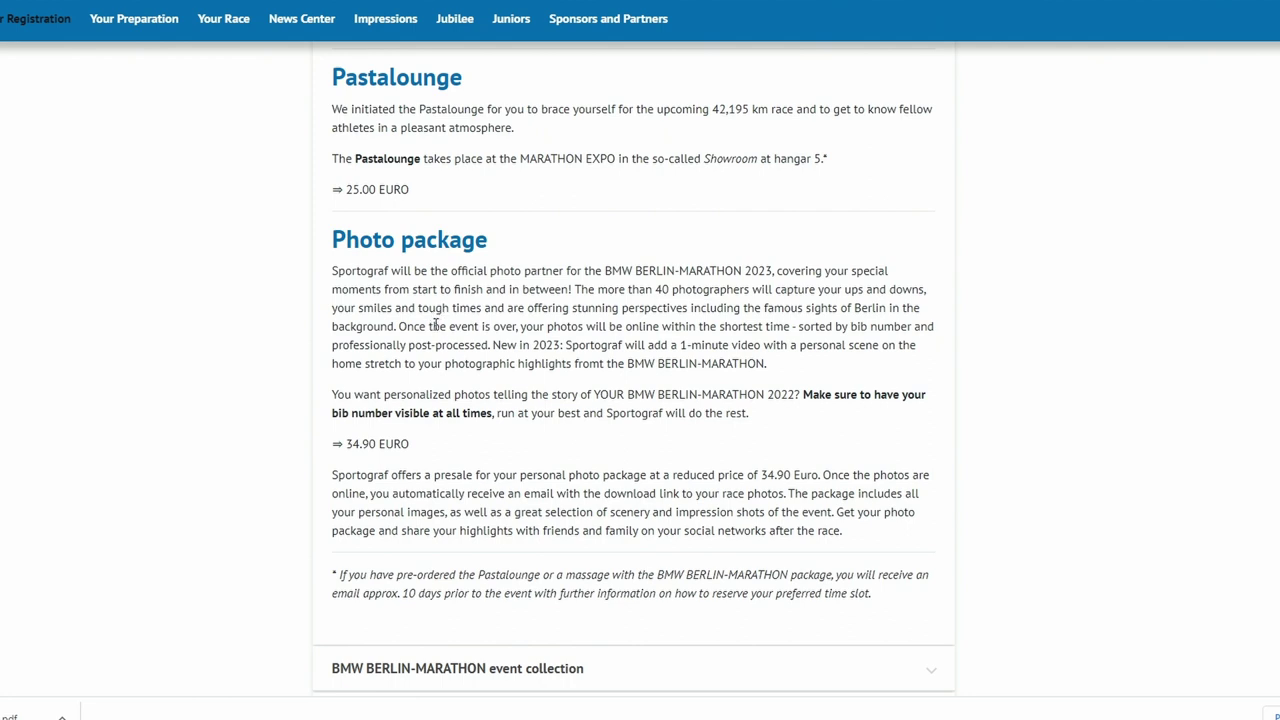
- Expand the event collection to show finisher and event shirts at 35.00 EURO and Legend Jacket at 120.00 EURO
scroll(425, 360, "down", 3)
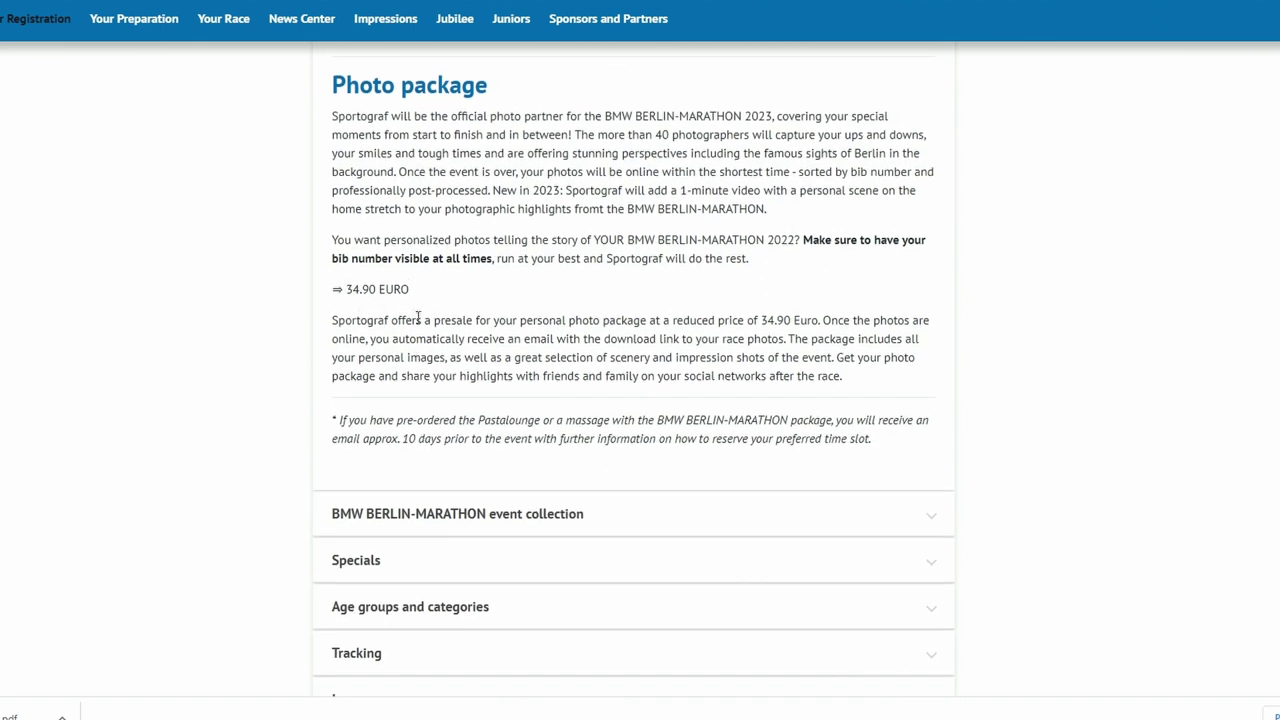
scroll(418, 321, "down", 2)
scroll(303, 268, "down", 2)
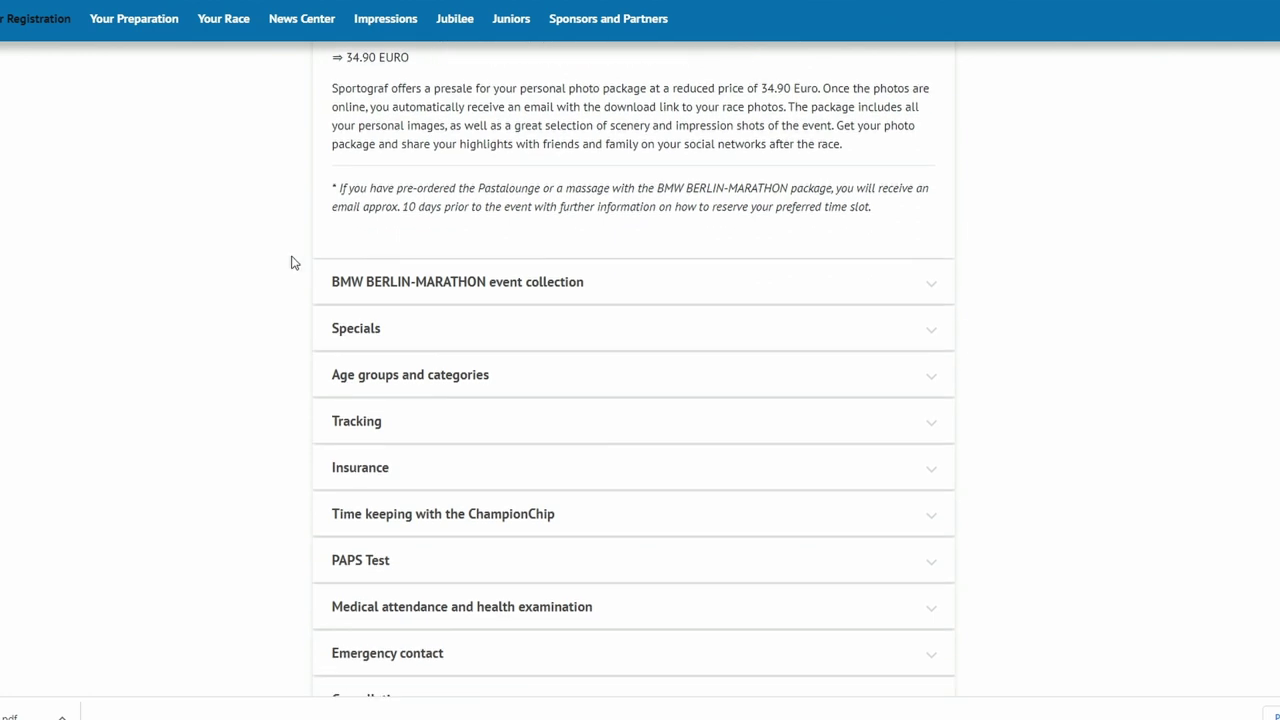
left_click(392, 287)
scroll(271, 248, "down", 3)
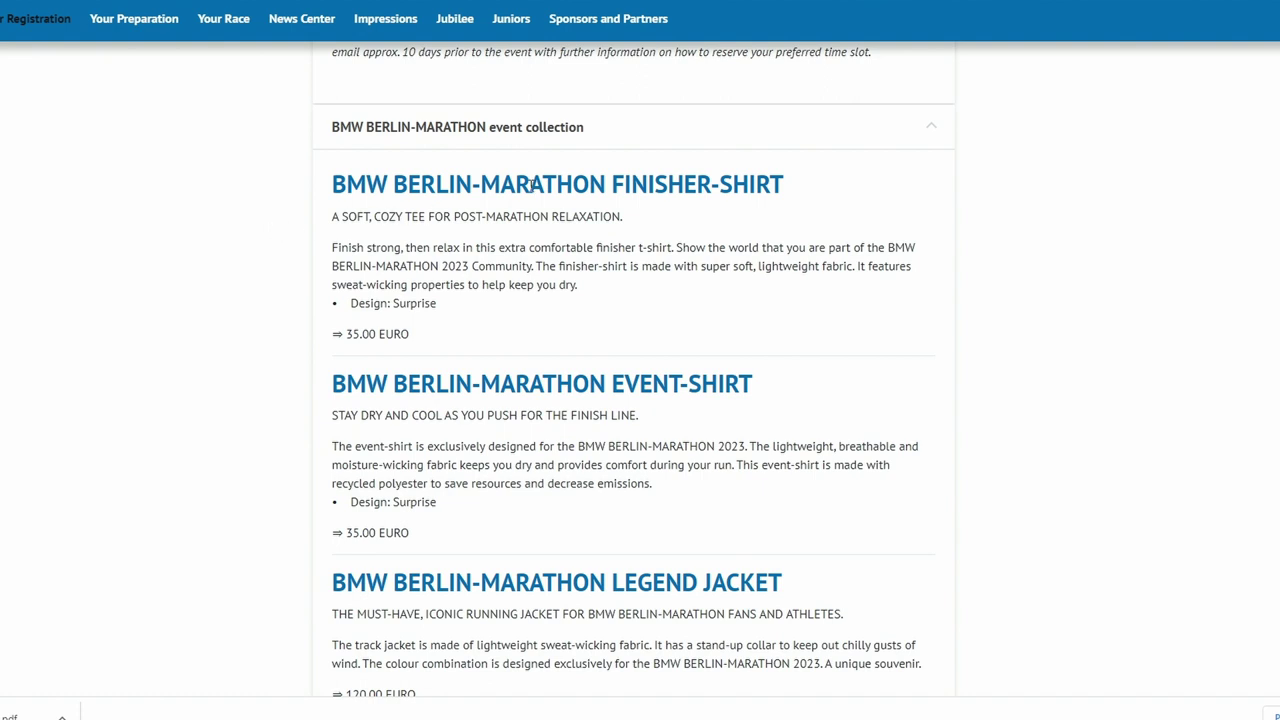
scroll(382, 241, "down", 3)
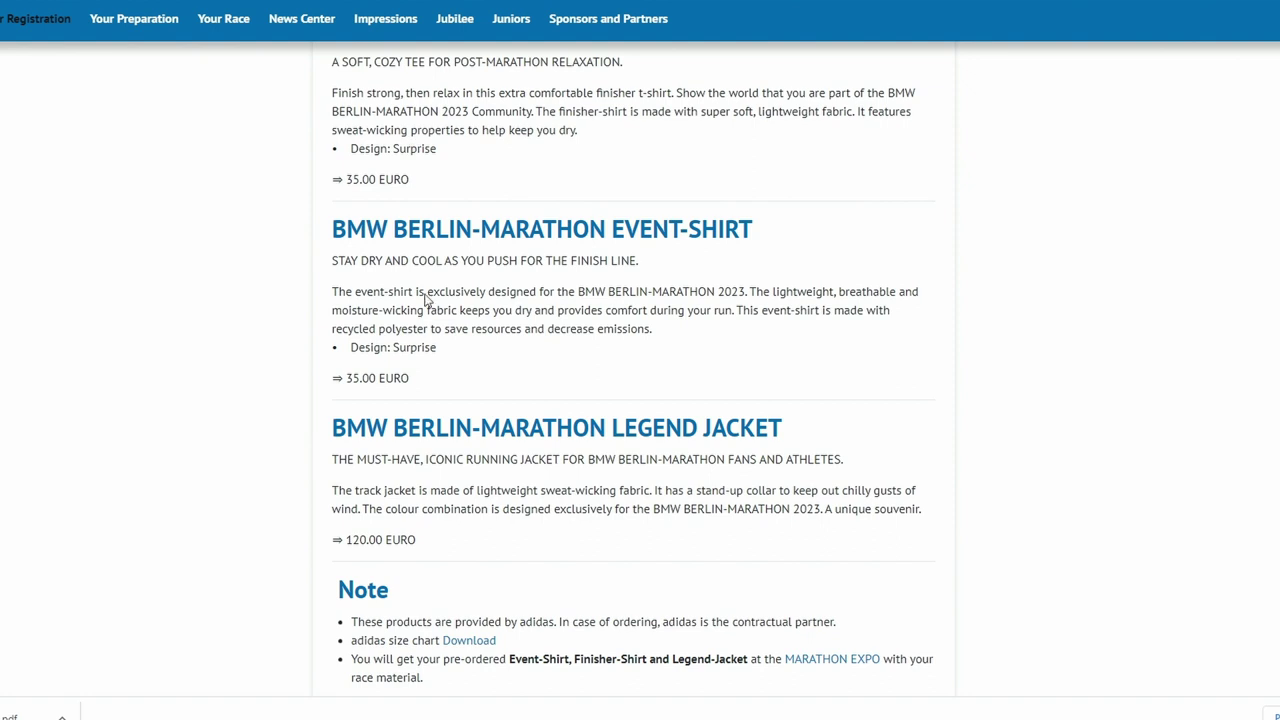
scroll(318, 287, "down", 3)
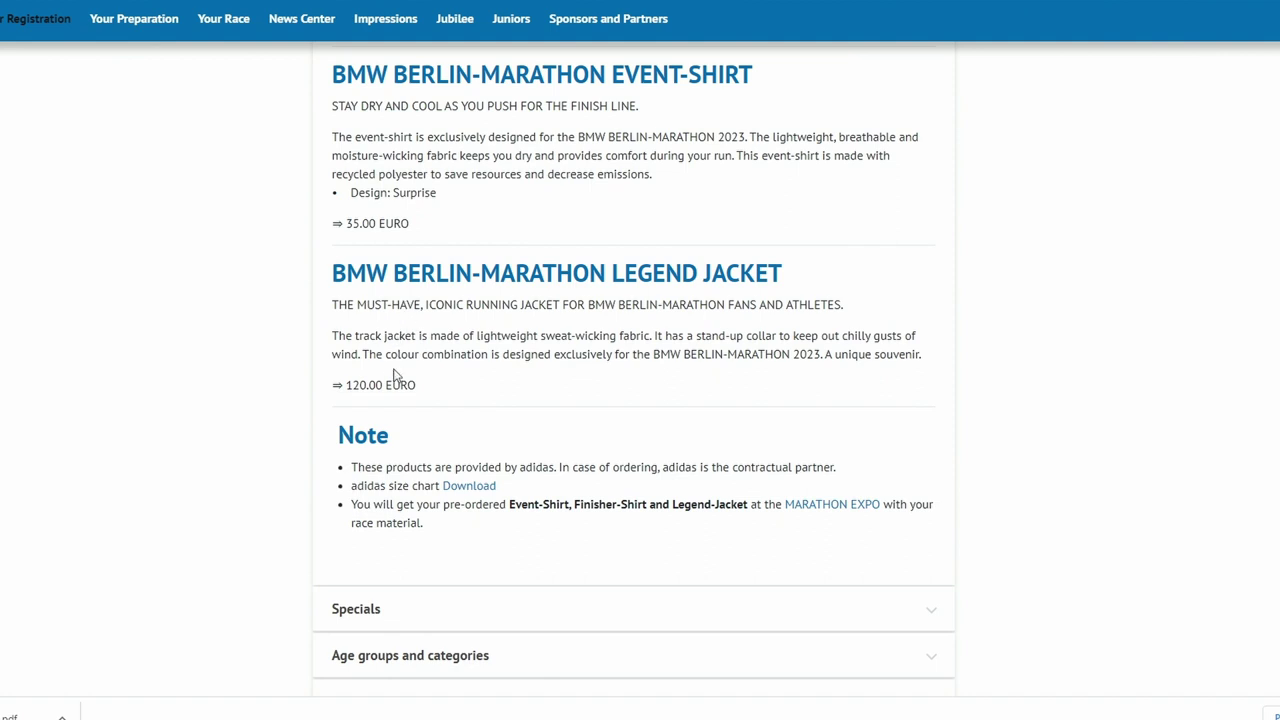
scroll(374, 298, "down", 3)
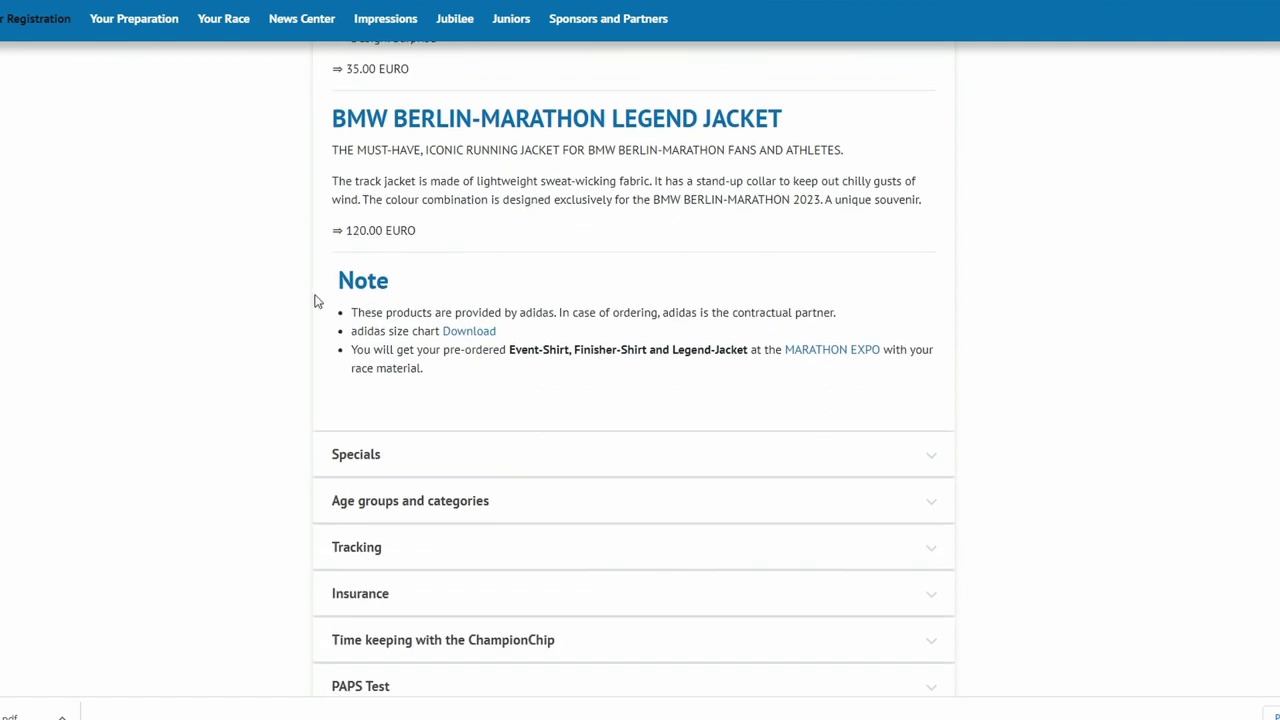
scroll(309, 291, "down", 3)
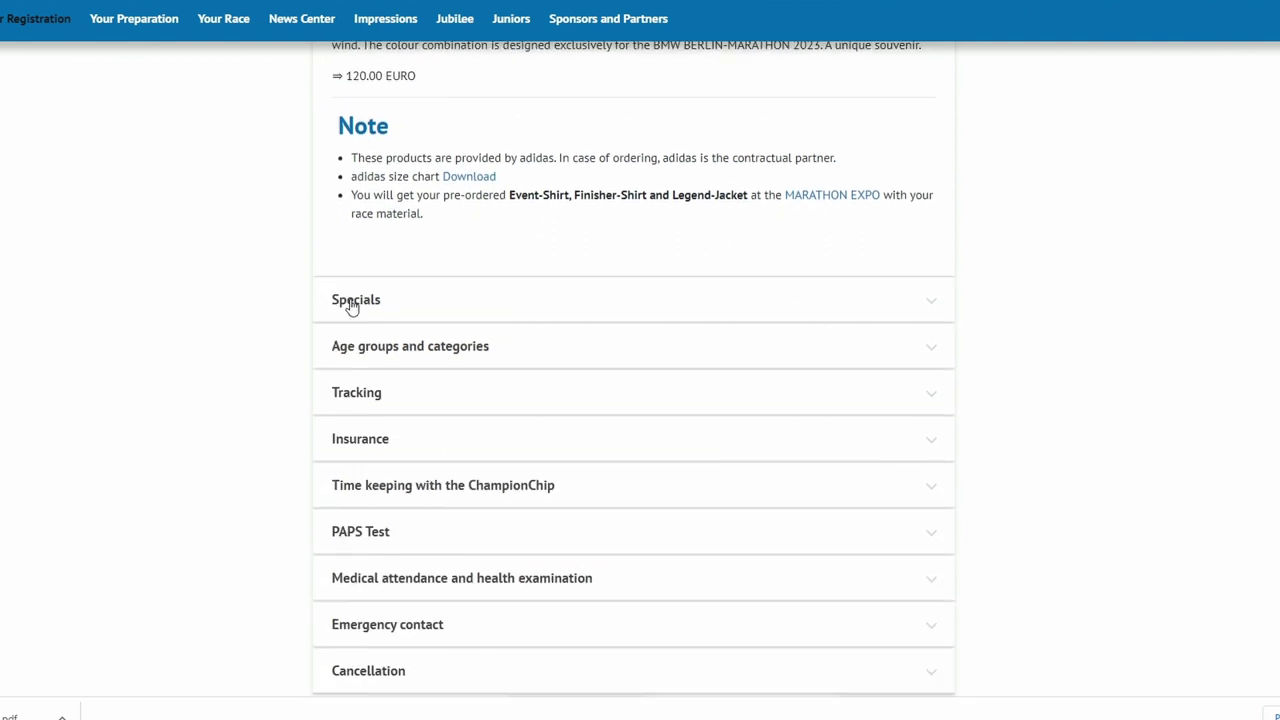
- Expand Specials to read about double start and skating package, then expand Age groups and categories
left_click(340, 299)
scroll(248, 265, "down", 4)
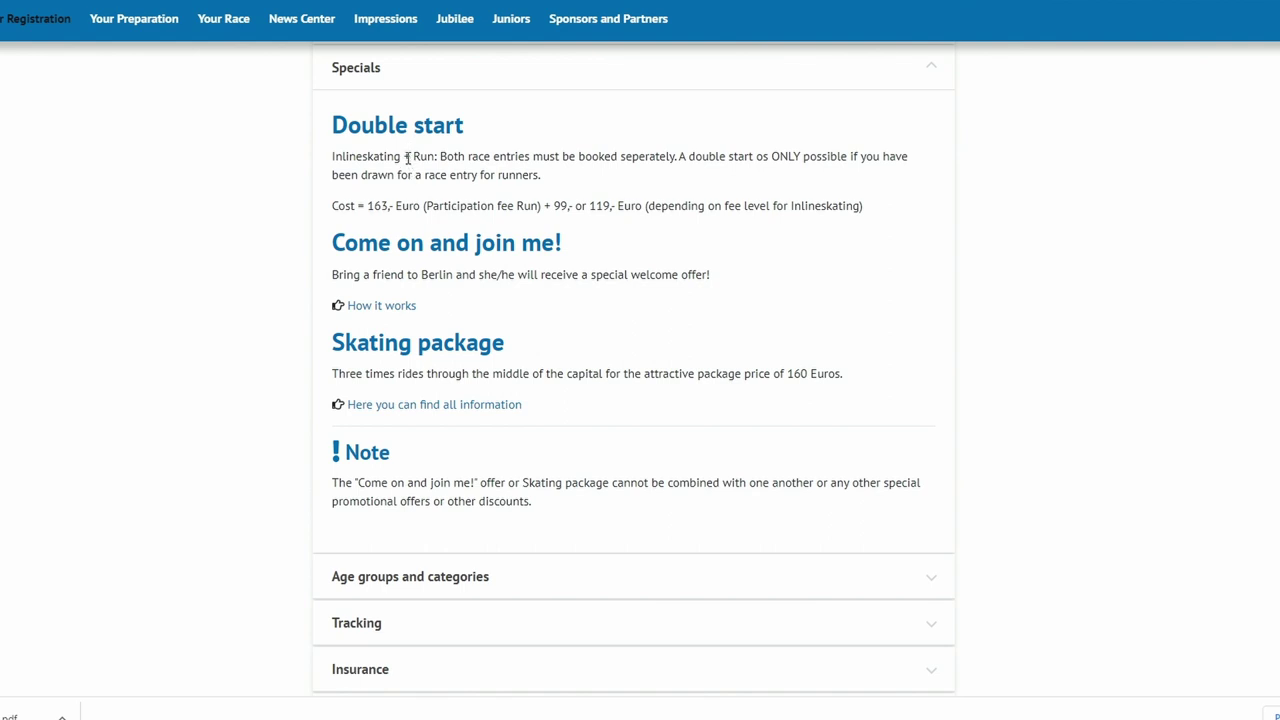
scroll(405, 158, "down", 1)
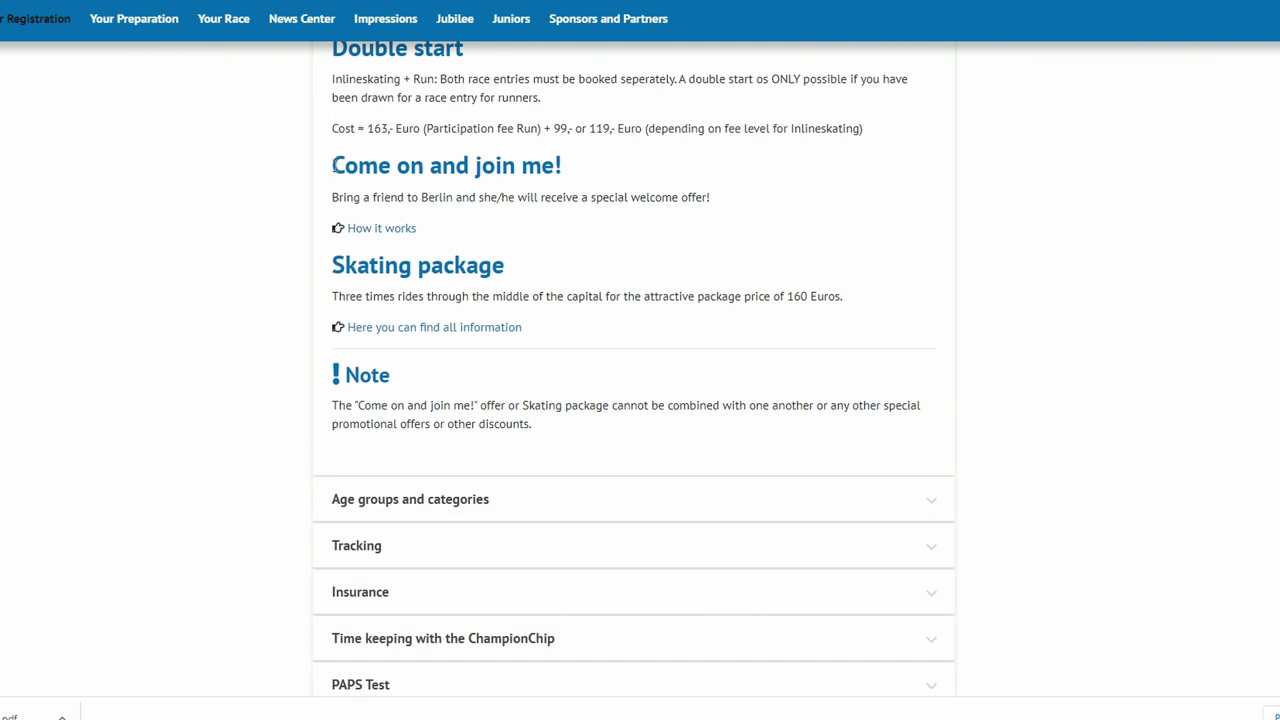
scroll(300, 207, "down", 2)
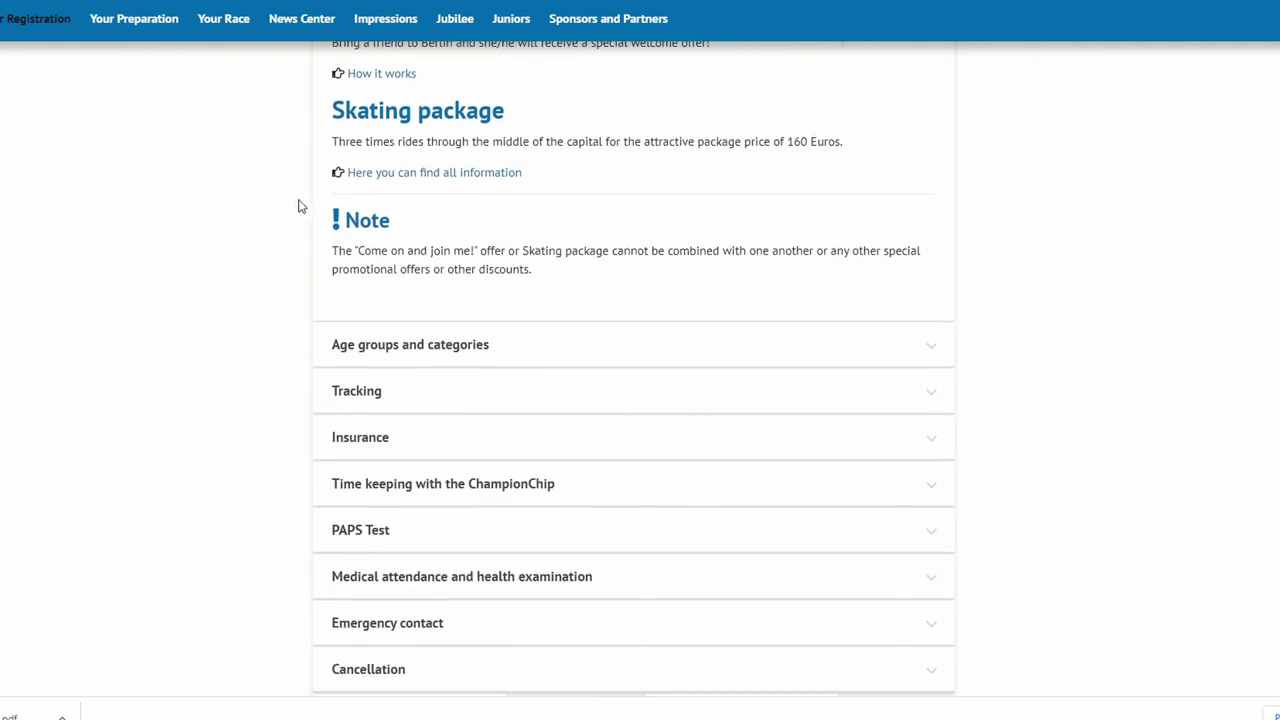
scroll(330, 190, "down", 1)
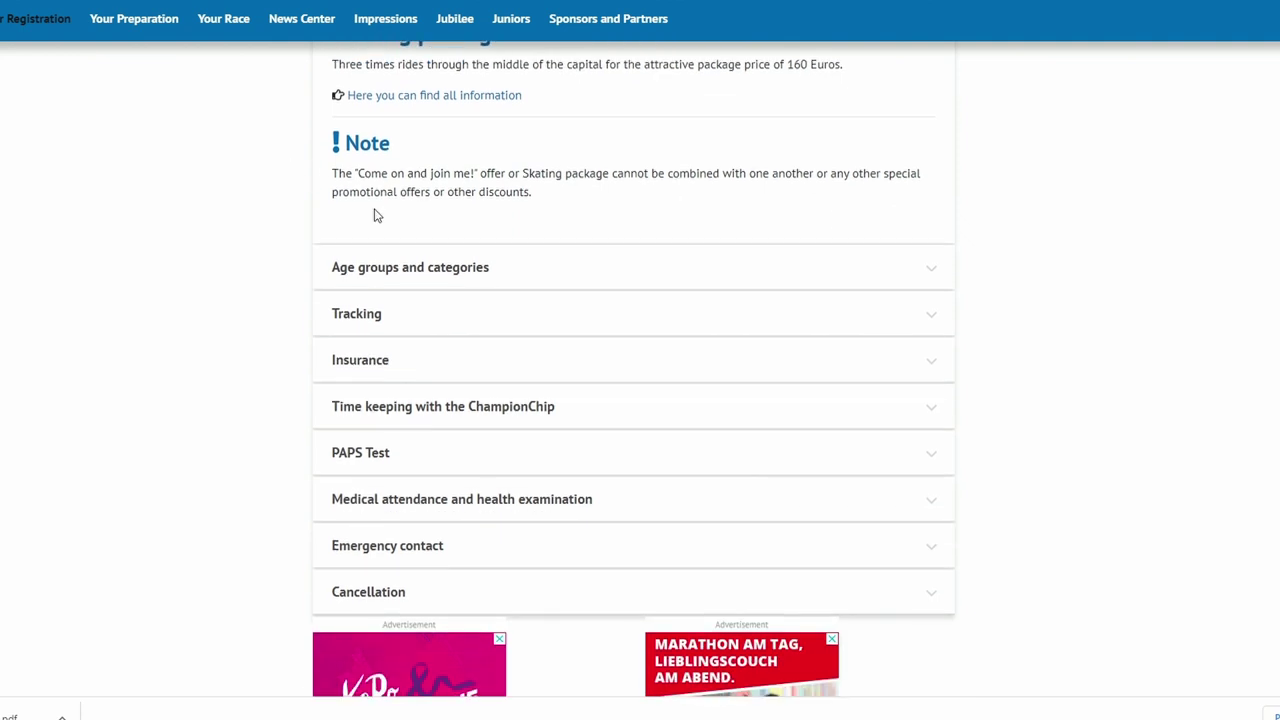
left_click(403, 265)
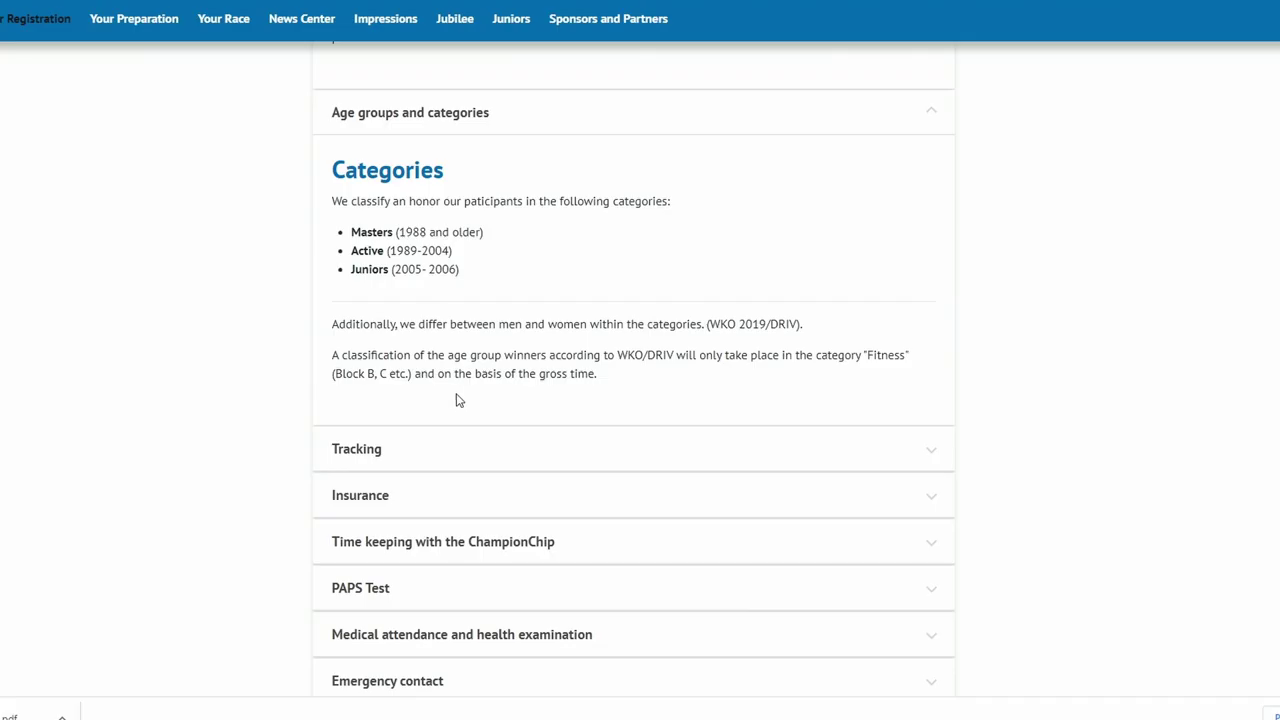
- Highlight the Categories wording stating classification is based on the gross time
left_click_drag(465, 373, 569, 374)
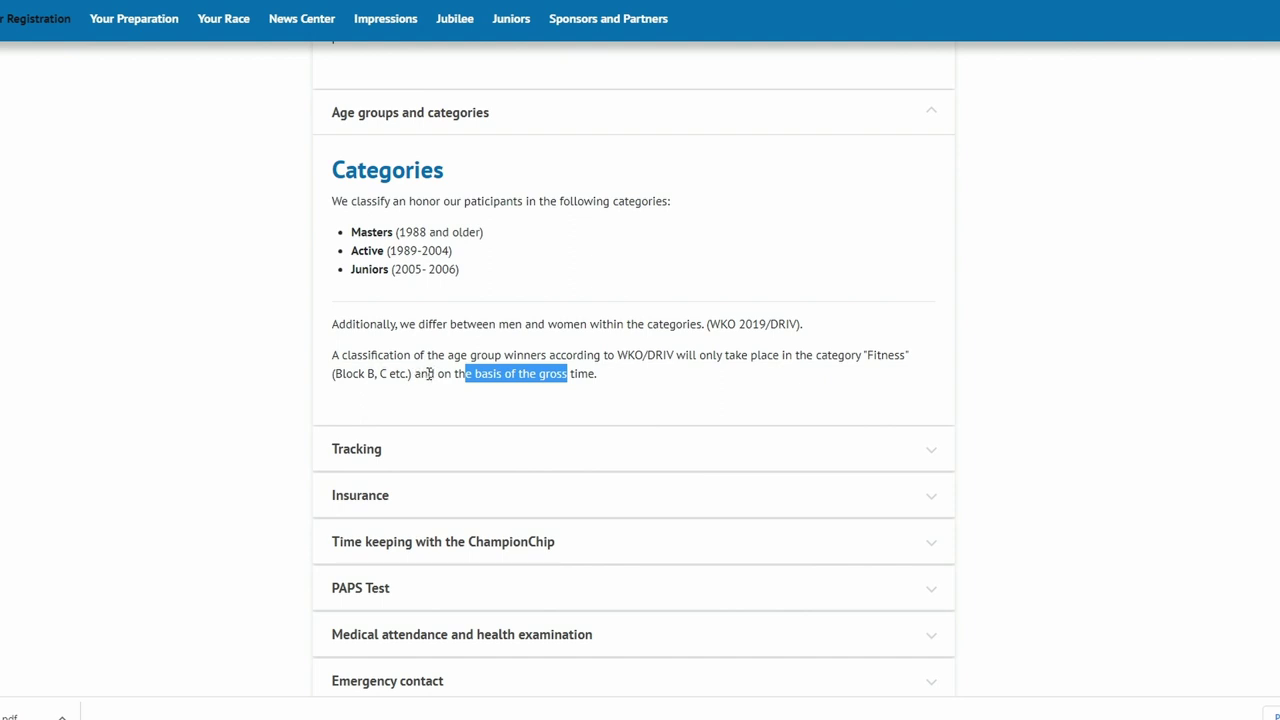
- Expand Tracking to read the private, code and public tracking options chosen at registration
scroll(416, 372, "down", 1)
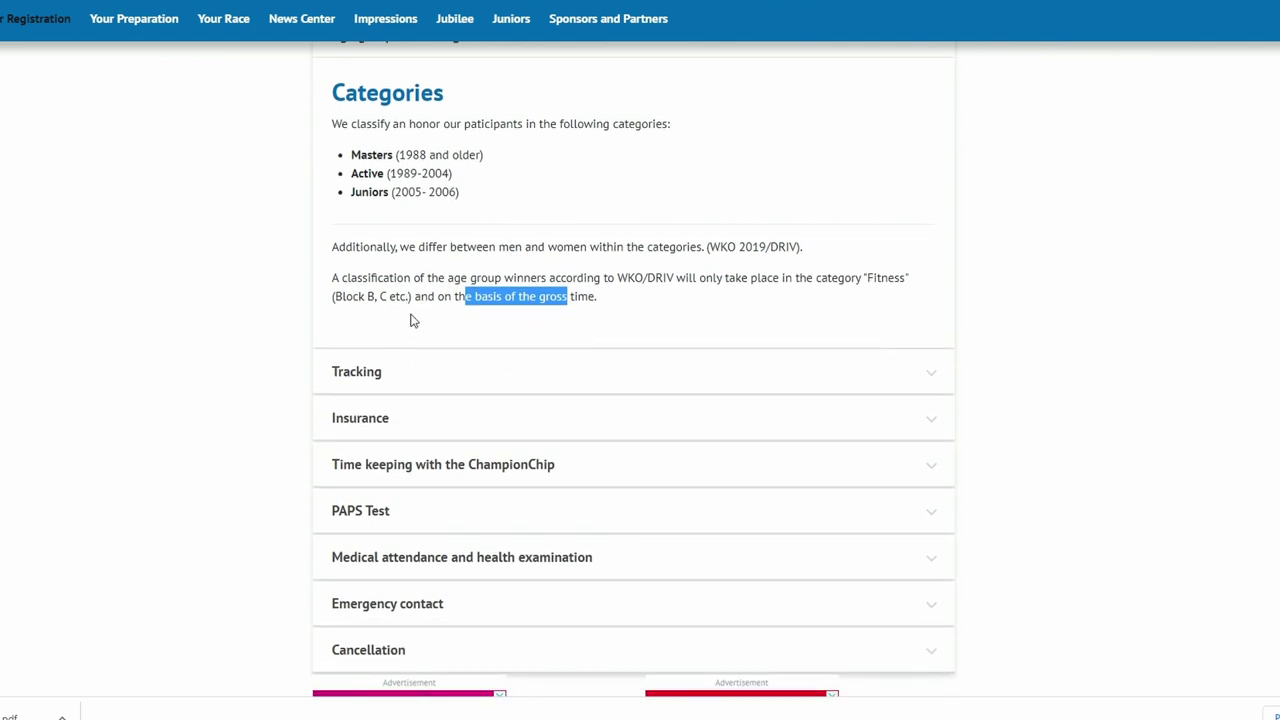
left_click(637, 383)
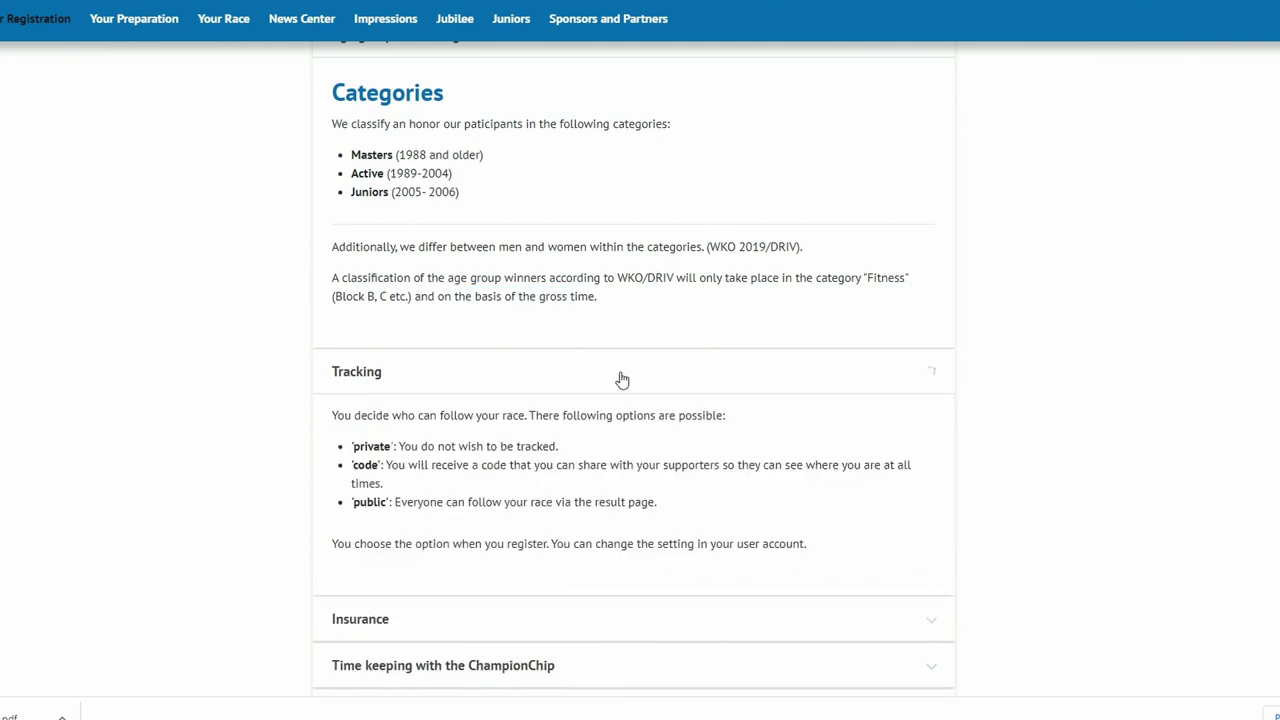
scroll(310, 275, "down", 3)
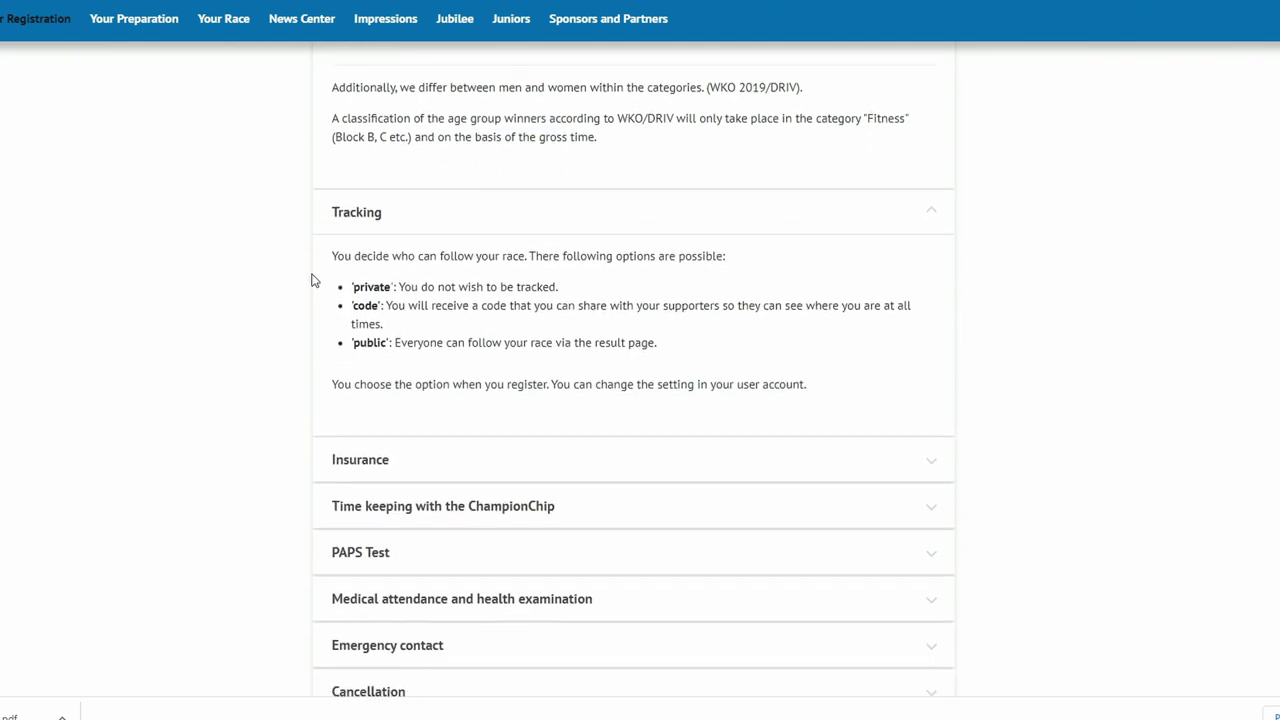
scroll(289, 212, "down", 1)
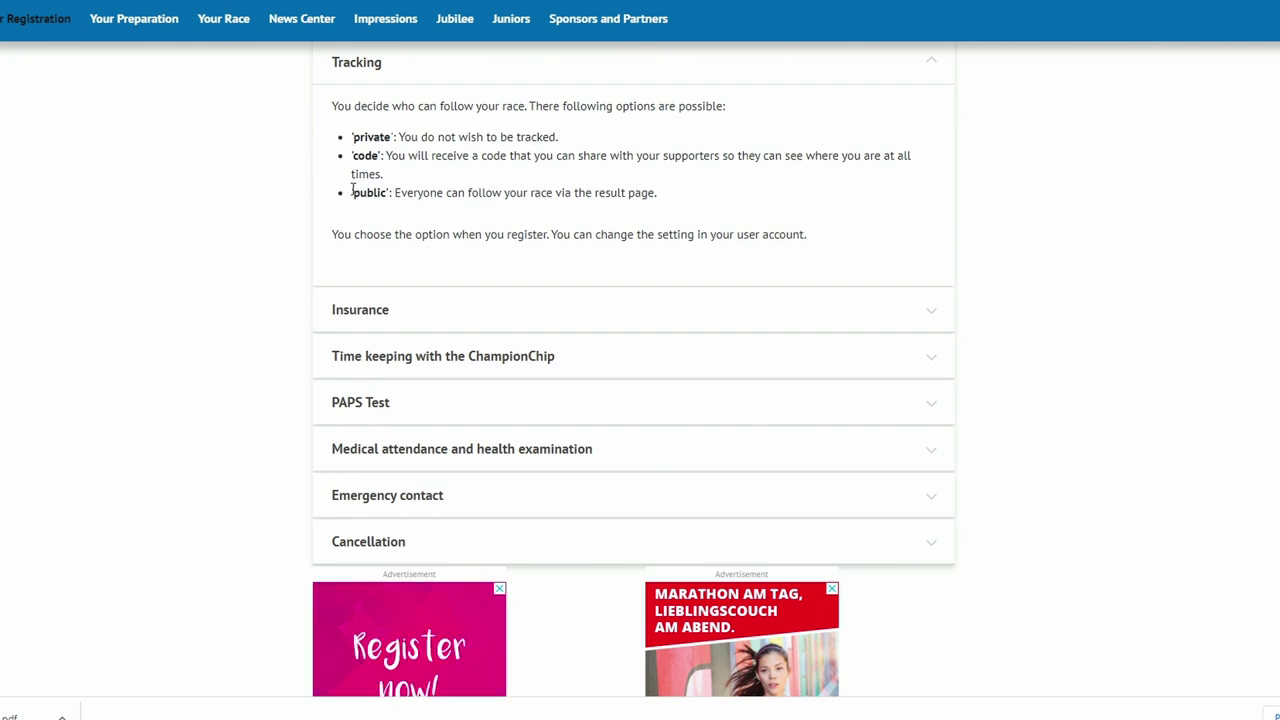
scroll(329, 180, "down", 1)
scroll(300, 168, "down", 1)
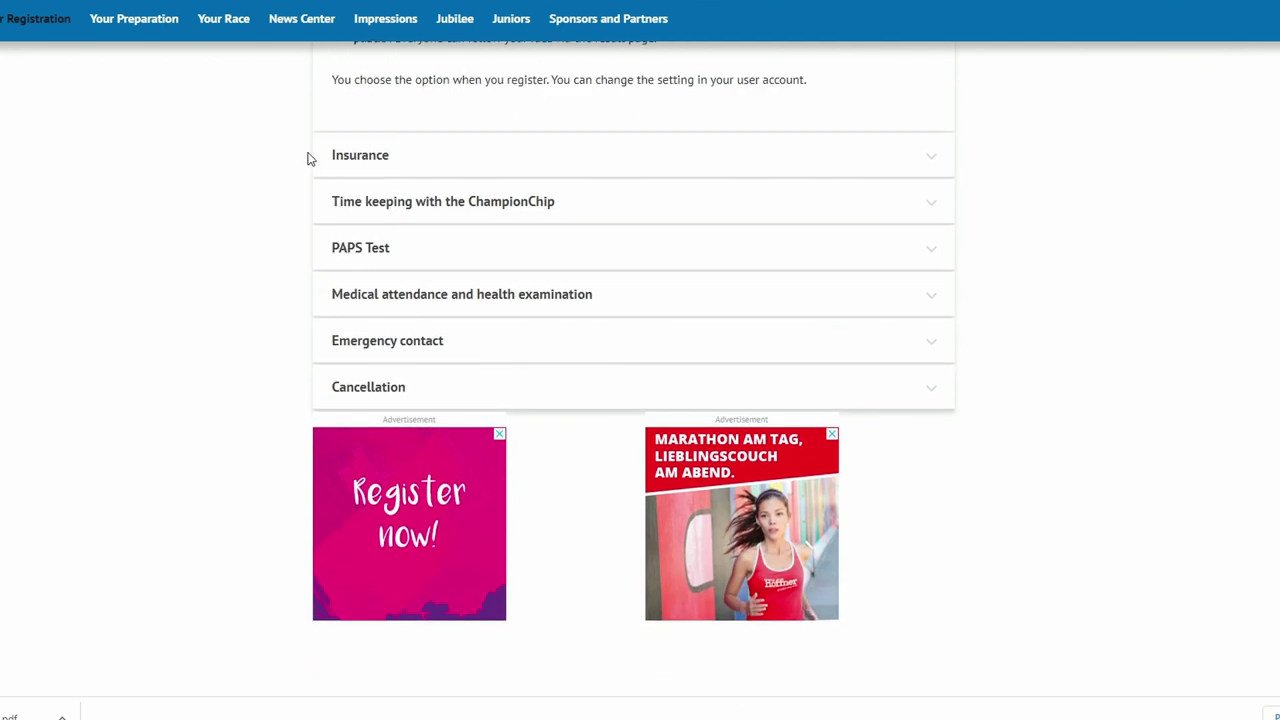
- Expand Insurance, then scroll down to the sections from ChampionChip time keeping to Cancellation
left_click(349, 162)
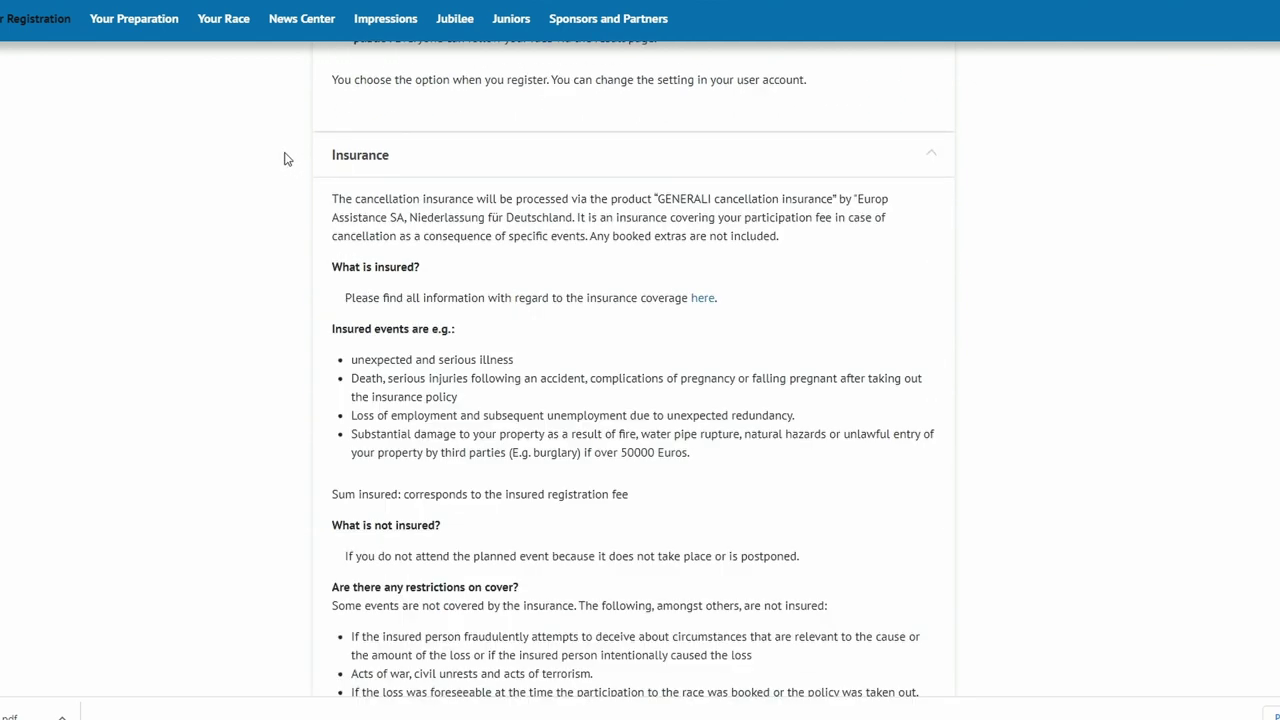
scroll(281, 150, "down", 2)
scroll(281, 150, "up", 3)
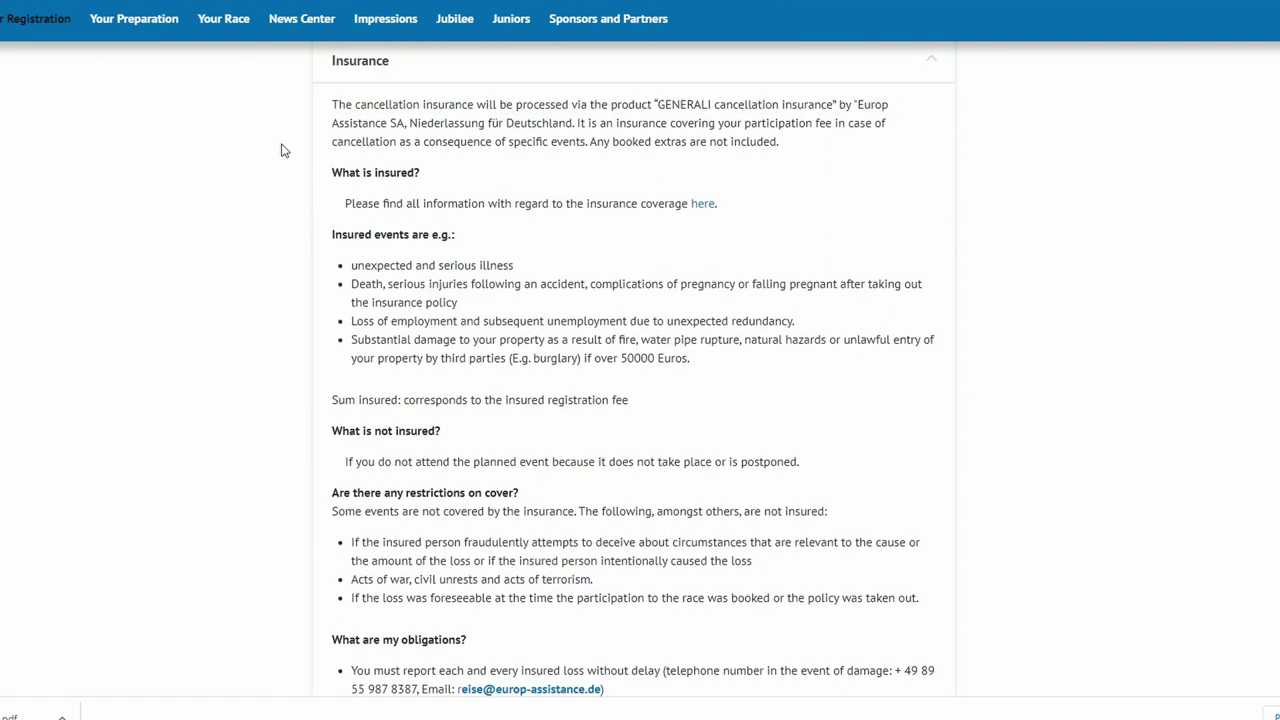
scroll(281, 151, "down", 2)
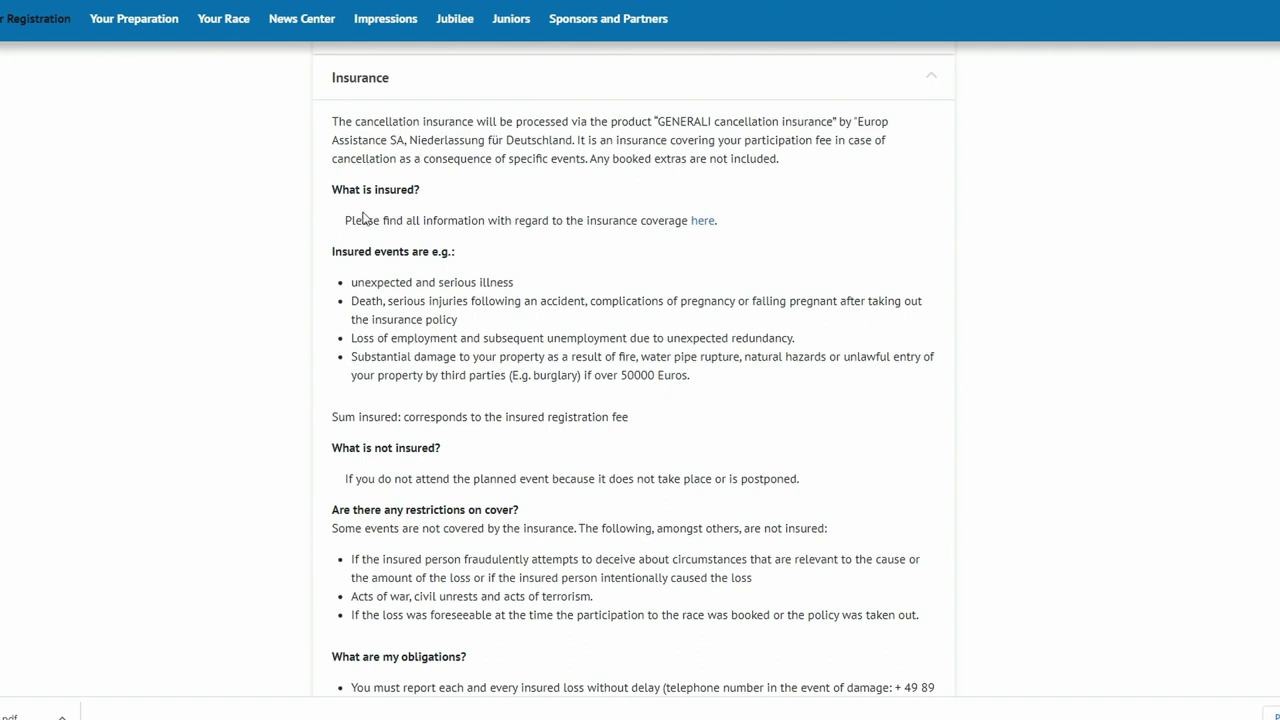
scroll(363, 218, "down", 2)
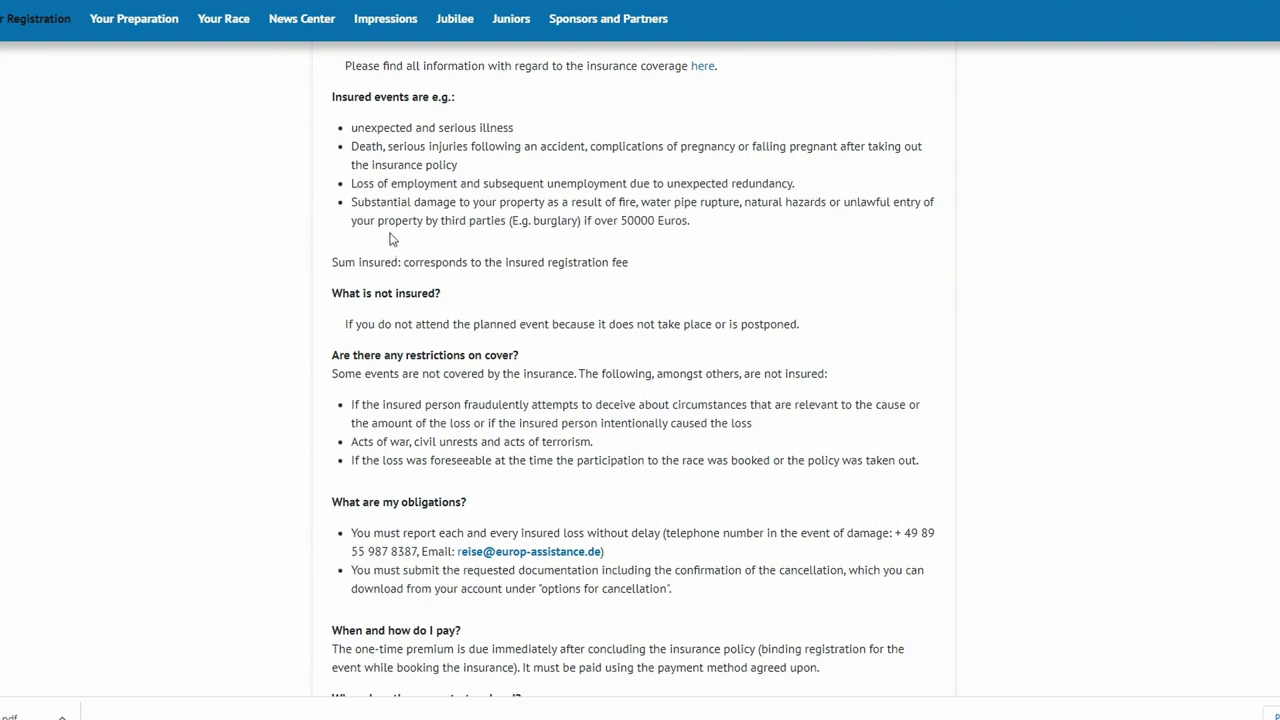
scroll(366, 245, "down", 1)
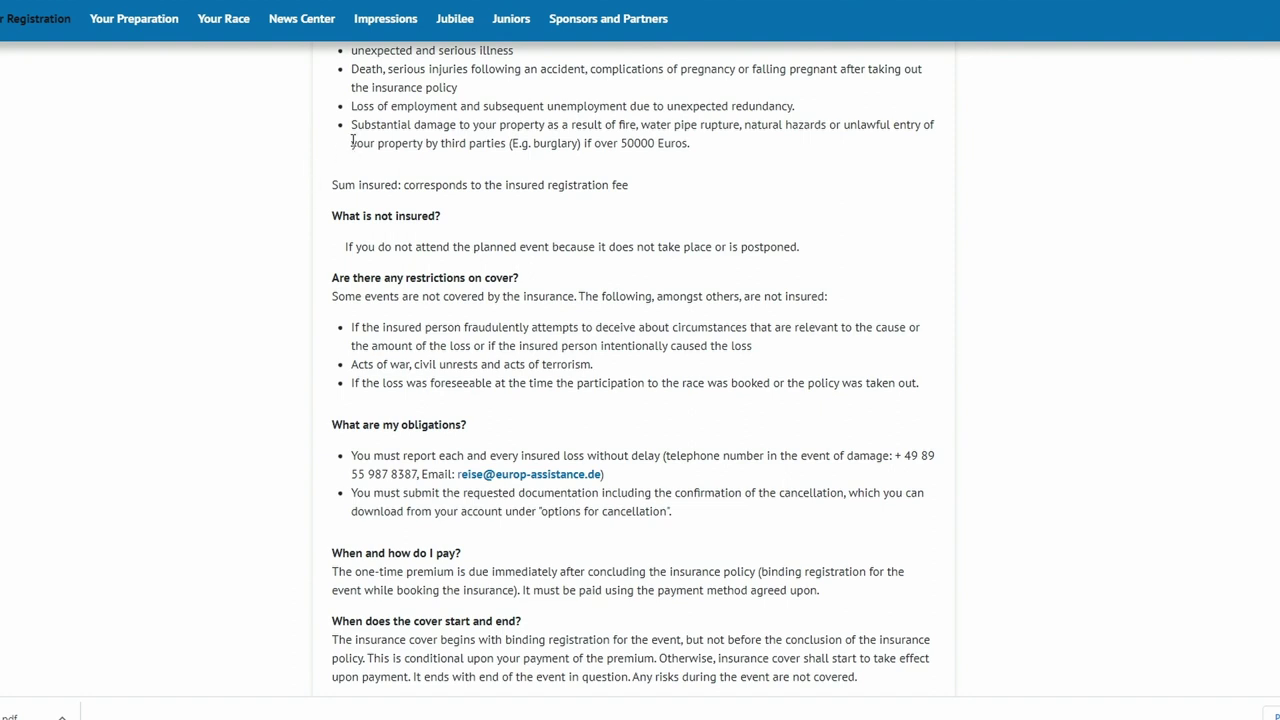
scroll(352, 141, "down", 4)
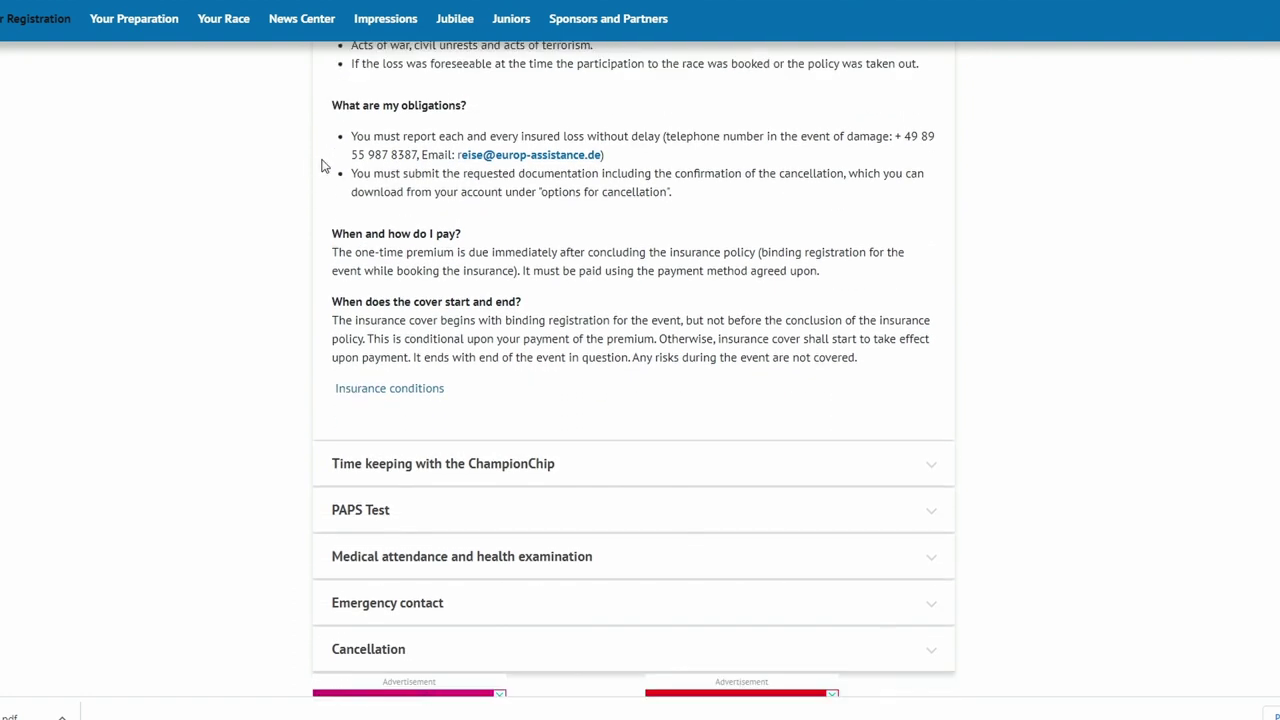
scroll(322, 166, "down", 2)
scroll(323, 237, "down", 2)
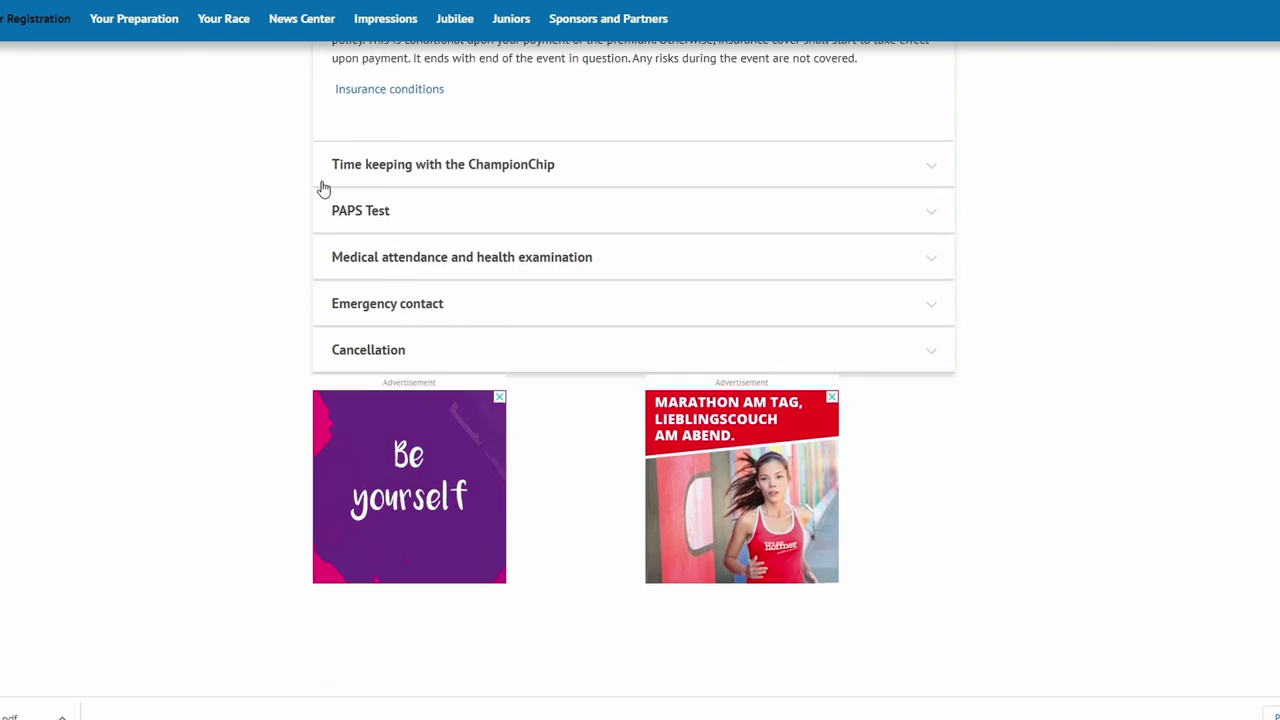
scroll(334, 160, "down", 1)
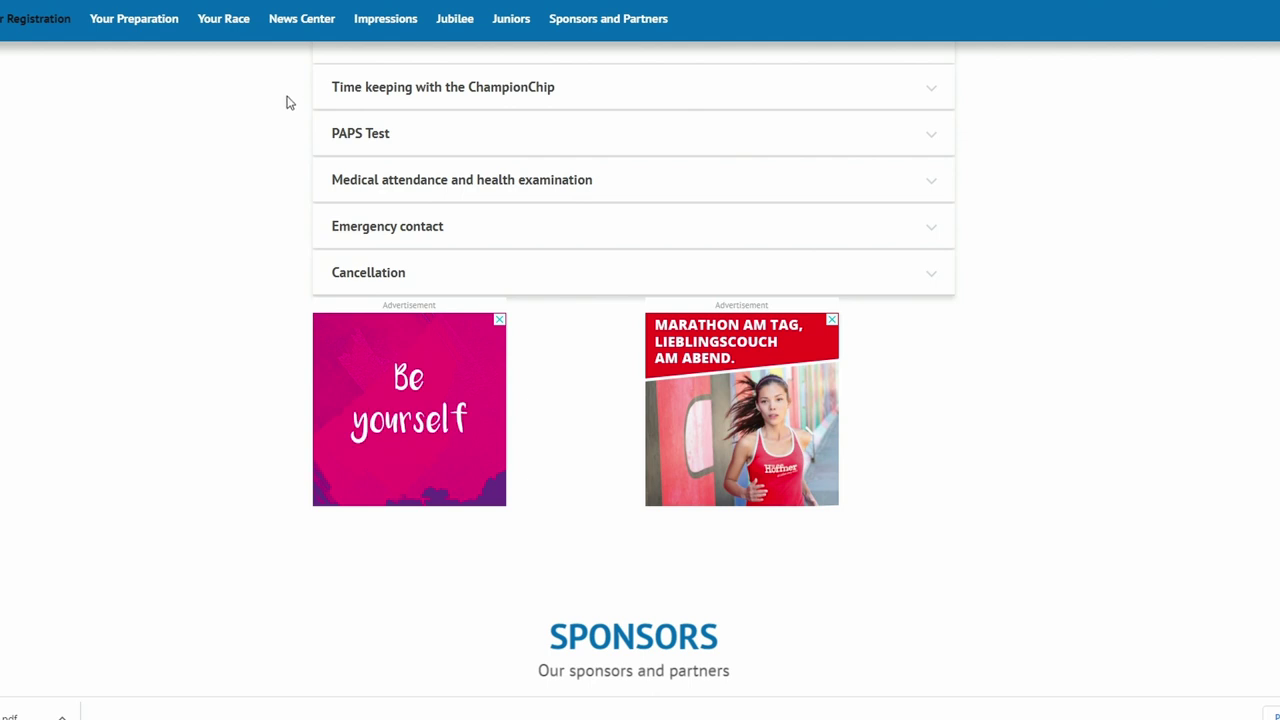
scroll(286, 103, "down", 1)
scroll(287, 104, "up", 1)
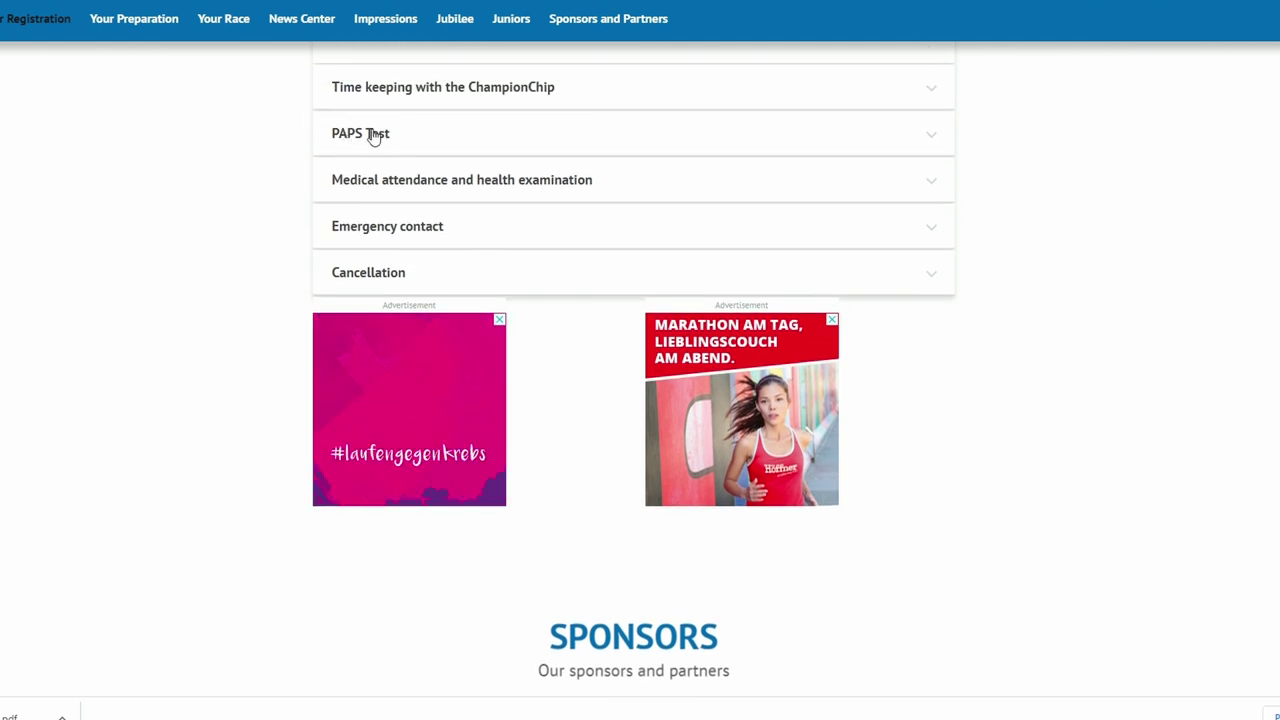
scroll(300, 120, "down", 1)
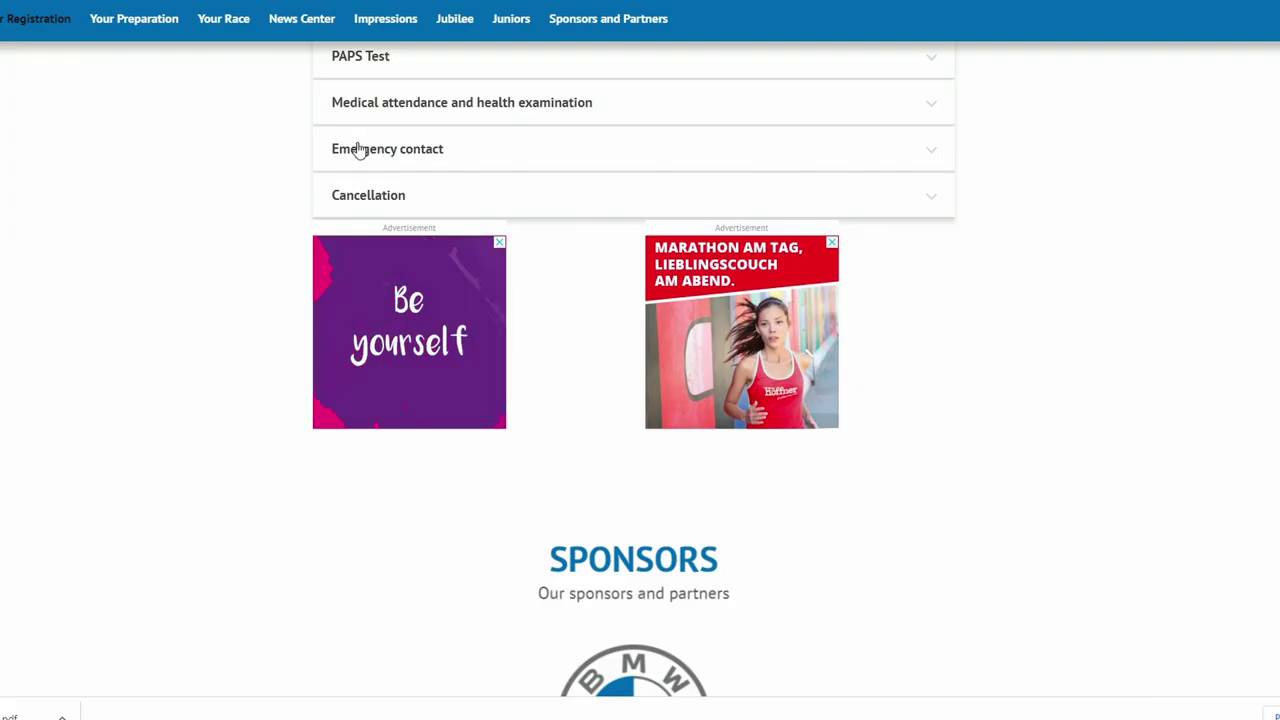
left_click(380, 147)
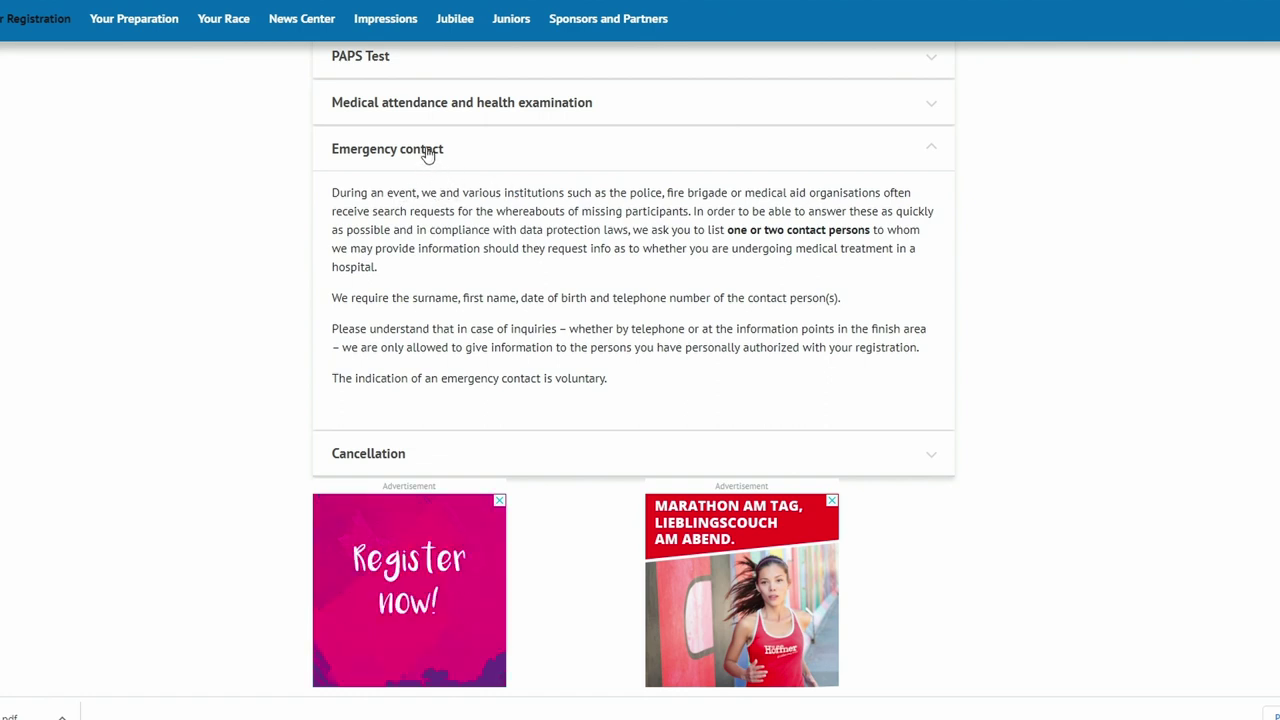
left_click(428, 152)
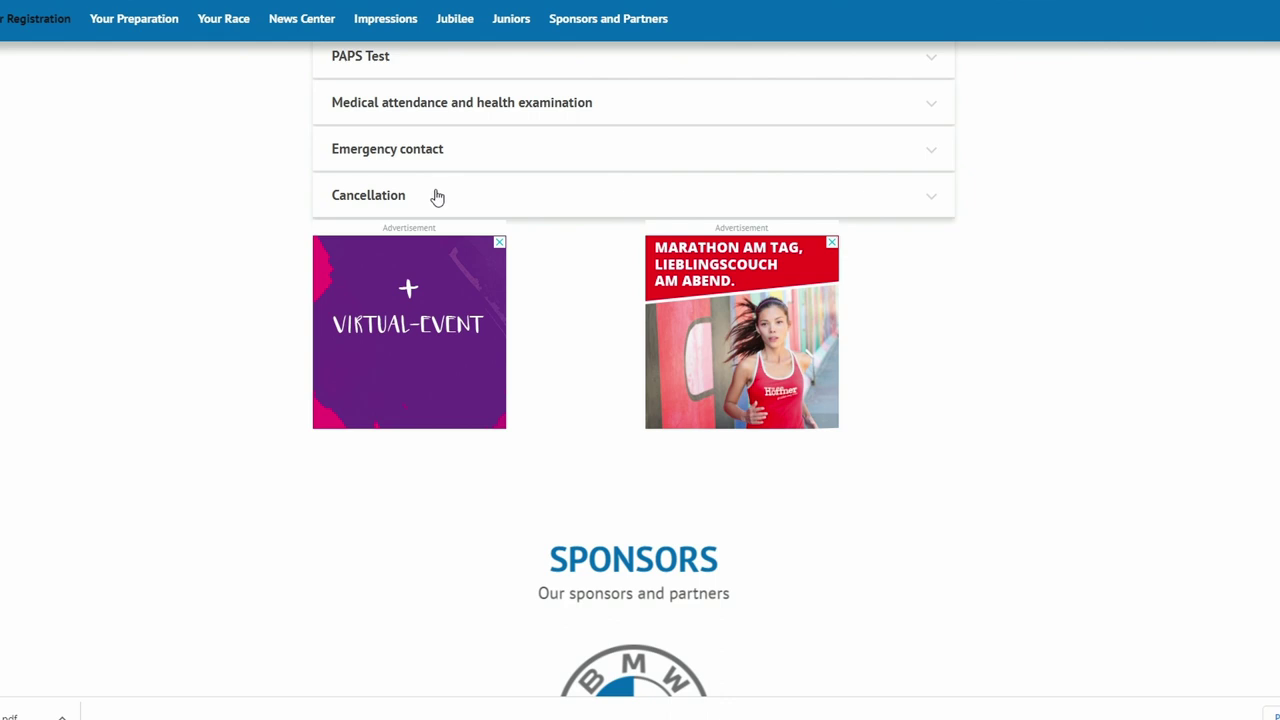
- Read the Cancellation terms, then return to the Inline skater box showing 99.00 and 119.00 EUR fees
left_click(437, 197)
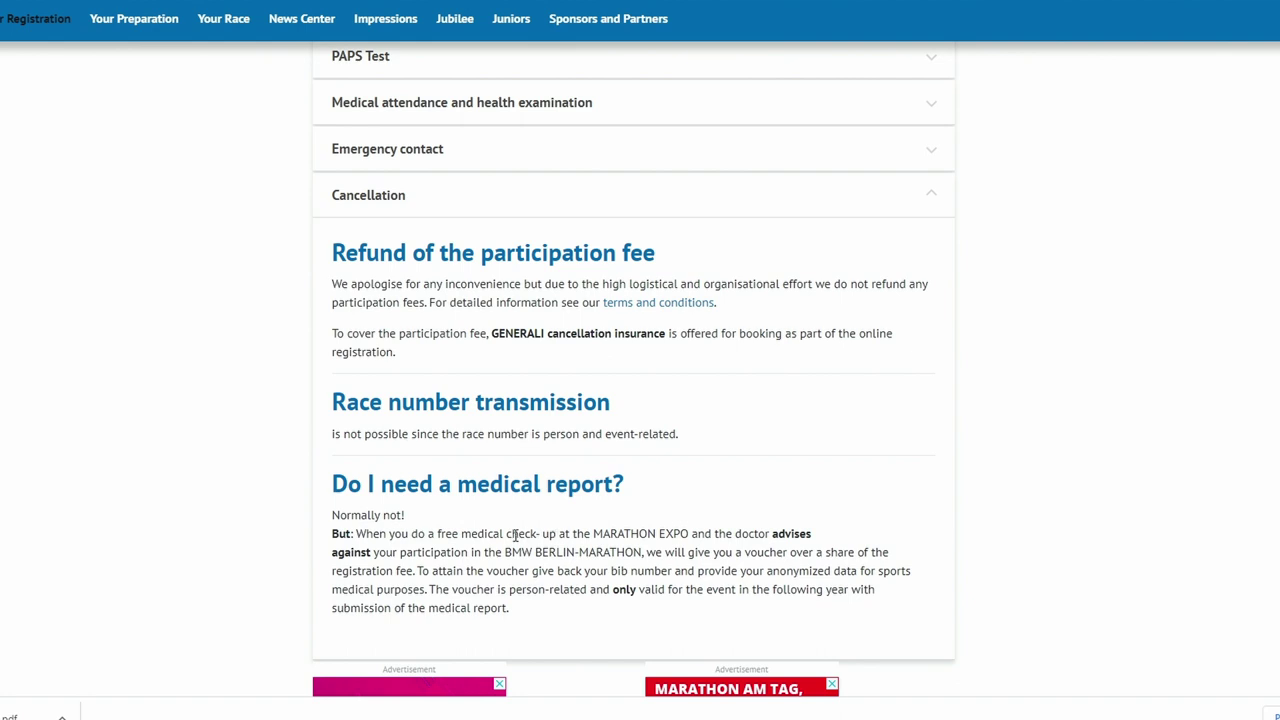
scroll(262, 384, "down", 4)
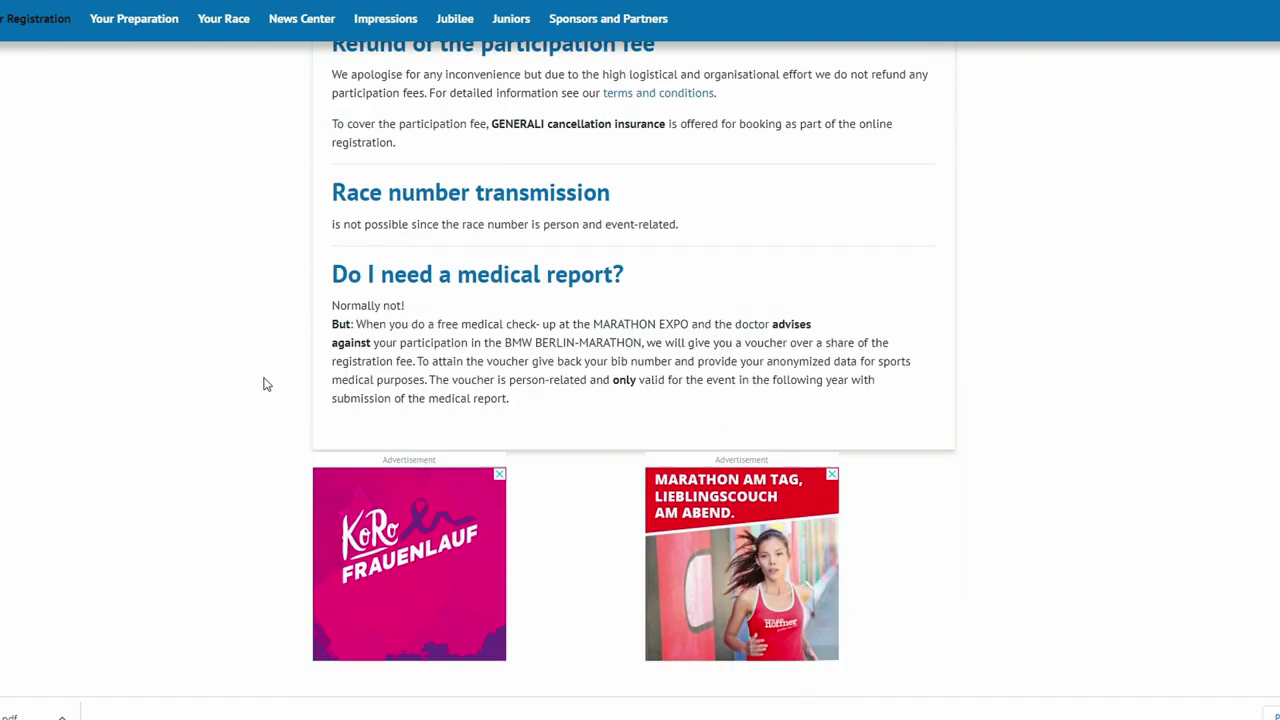
scroll(259, 385, "up", 5)
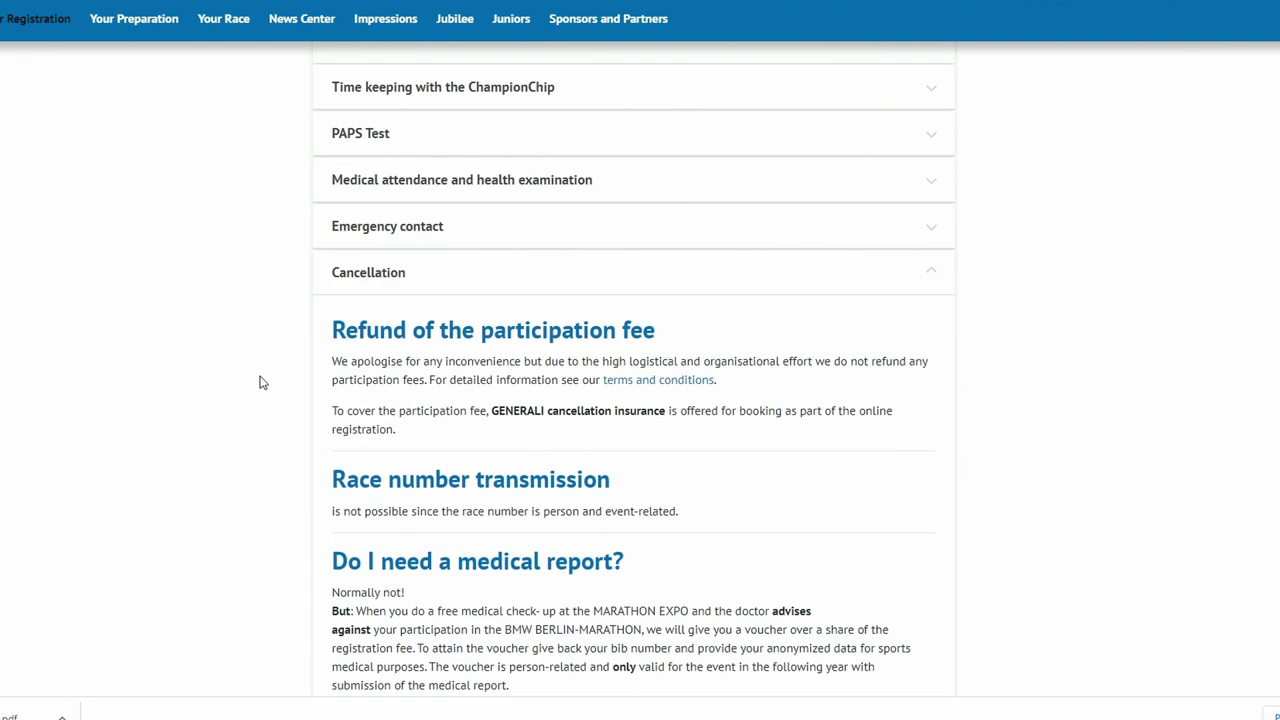
scroll(252, 346, "down", 2)
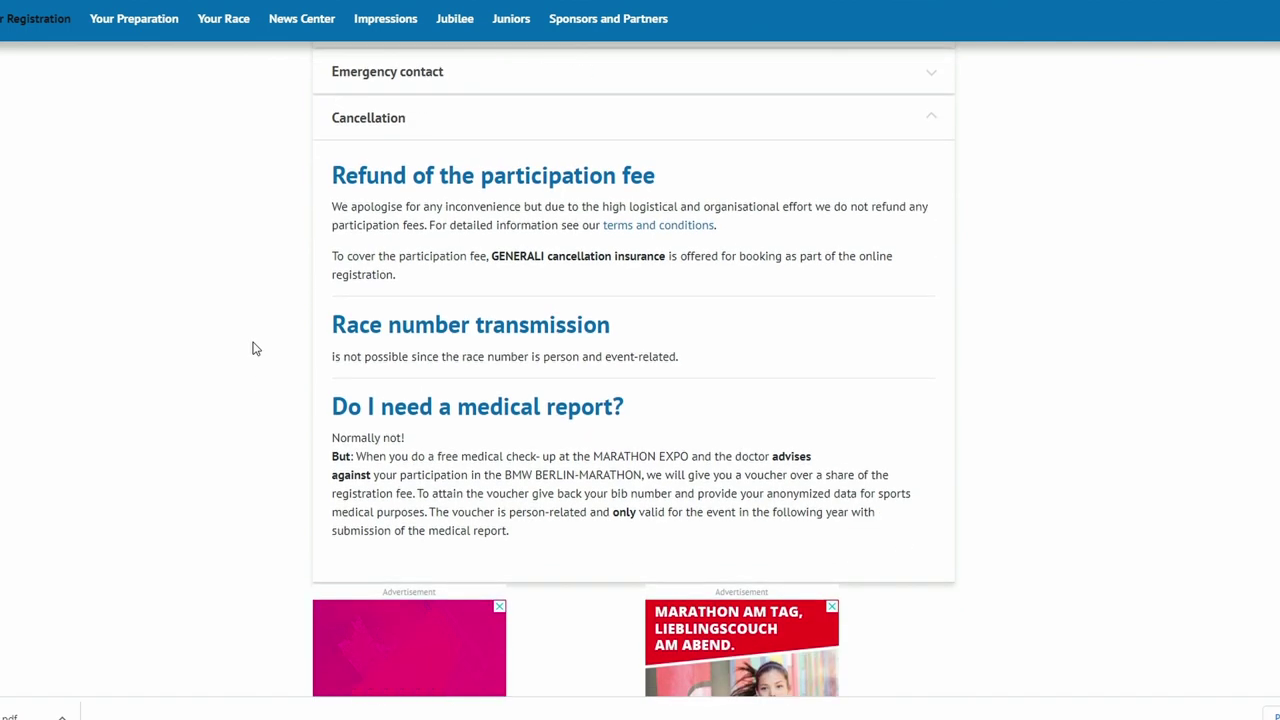
scroll(265, 350, "up", 1)
scroll(265, 362, "up", 20)
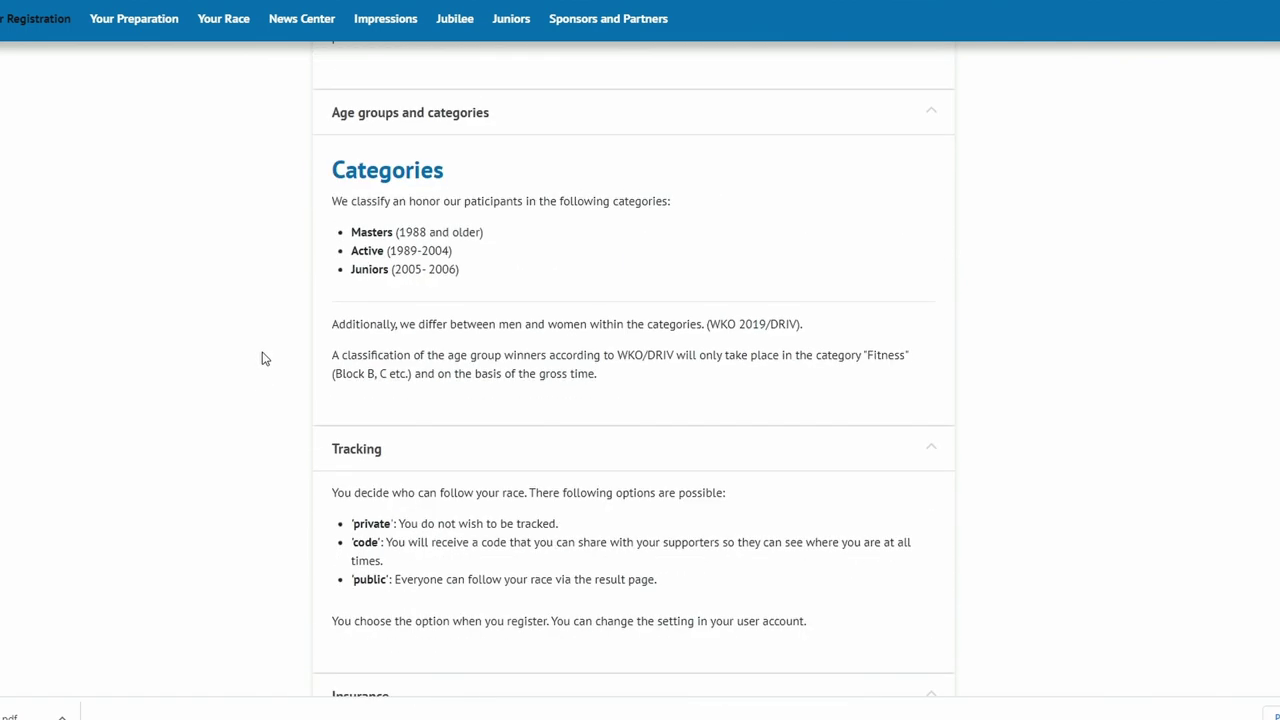
scroll(262, 358, "up", 16)
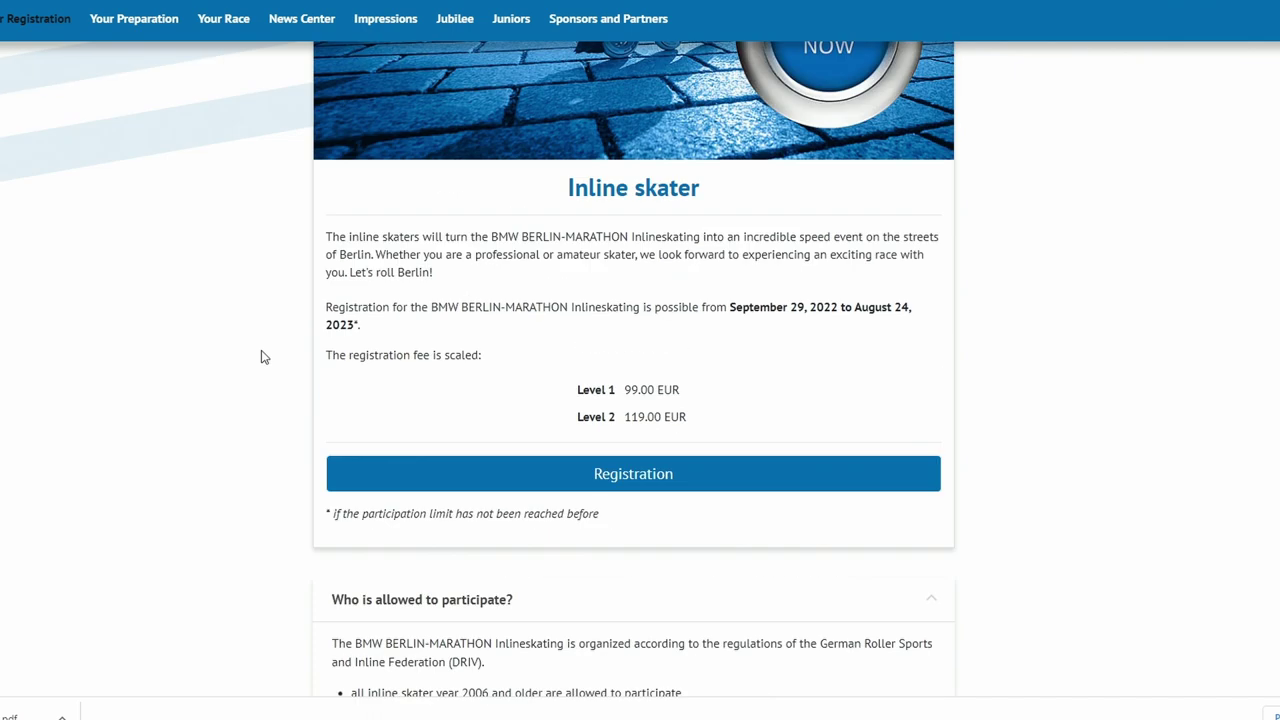
scroll(262, 355, "down", 3)
- Start registration and open the BMW BERLIN-MARATHON 2023 event from the SCC EVENTS tile grid
left_click(583, 474)
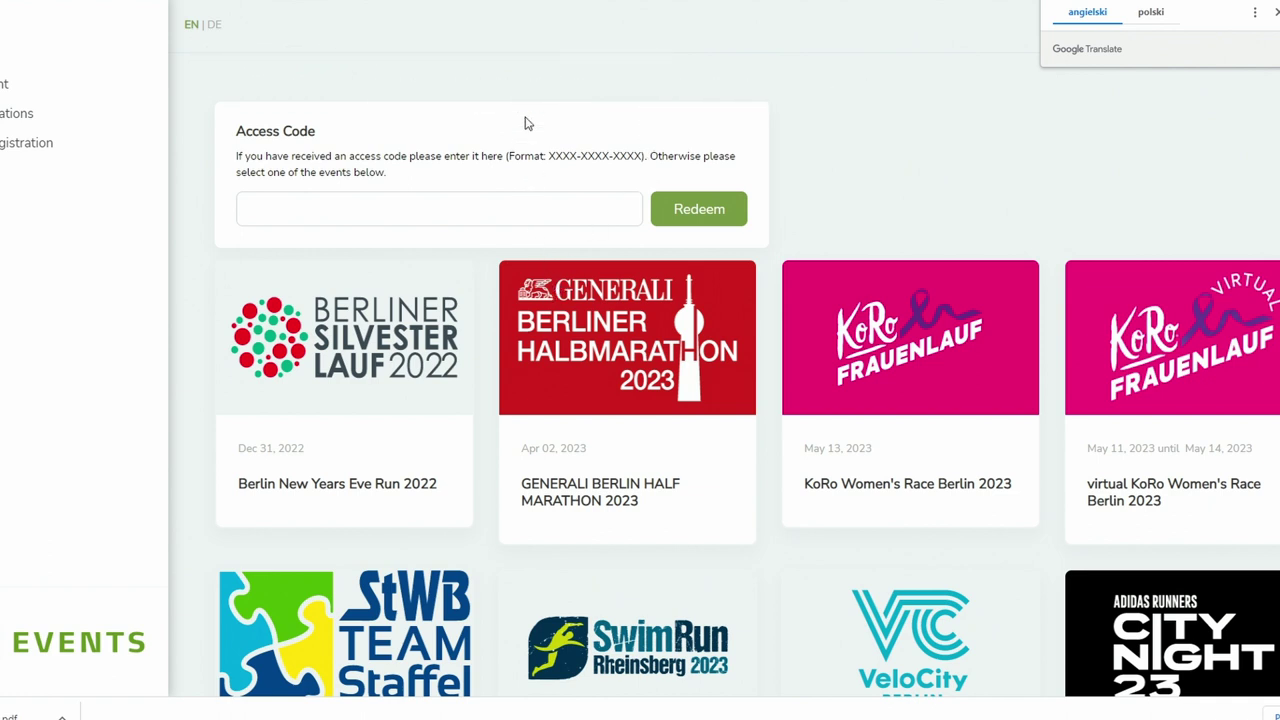
scroll(878, 152, "down", 2)
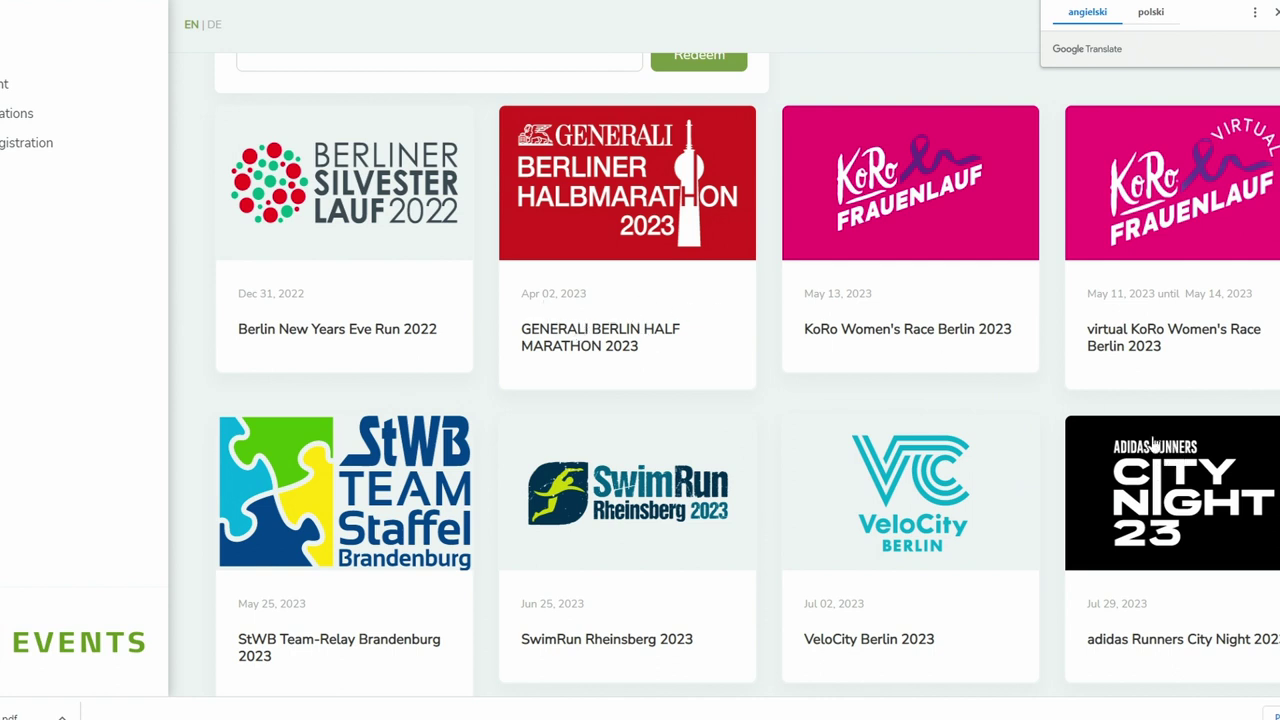
scroll(1154, 444, "down", 2)
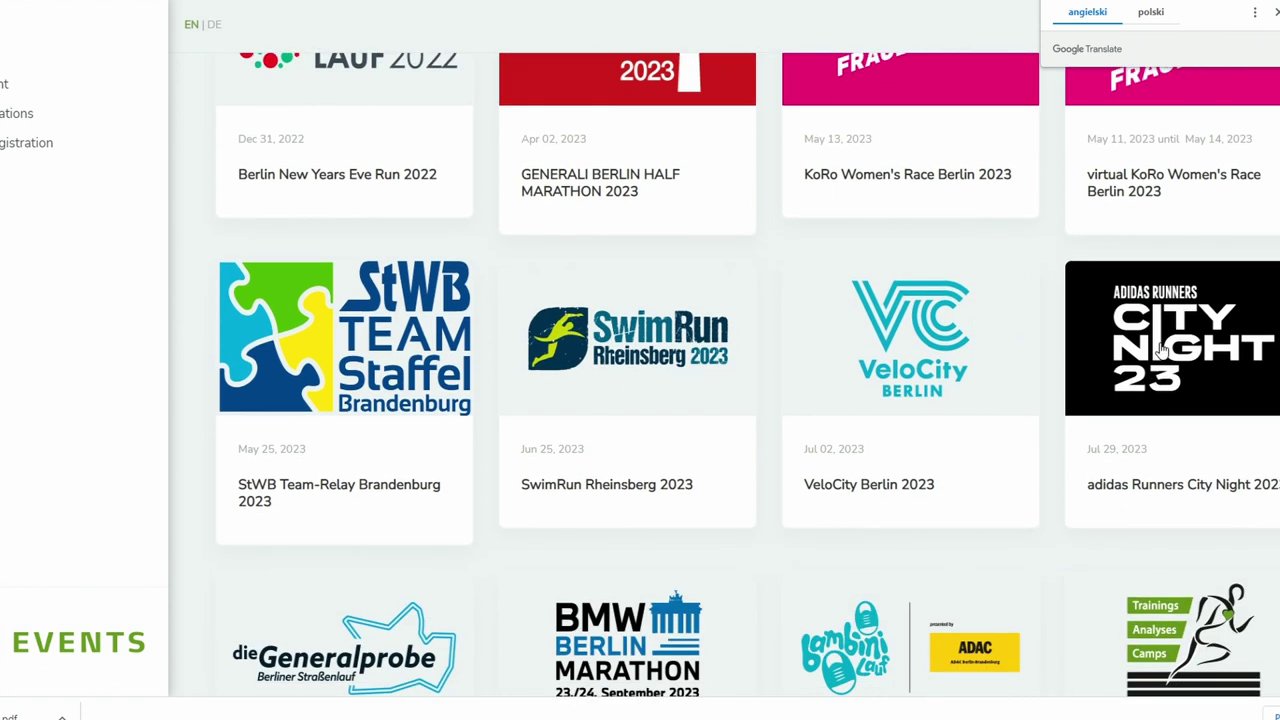
scroll(790, 350, "down", 2)
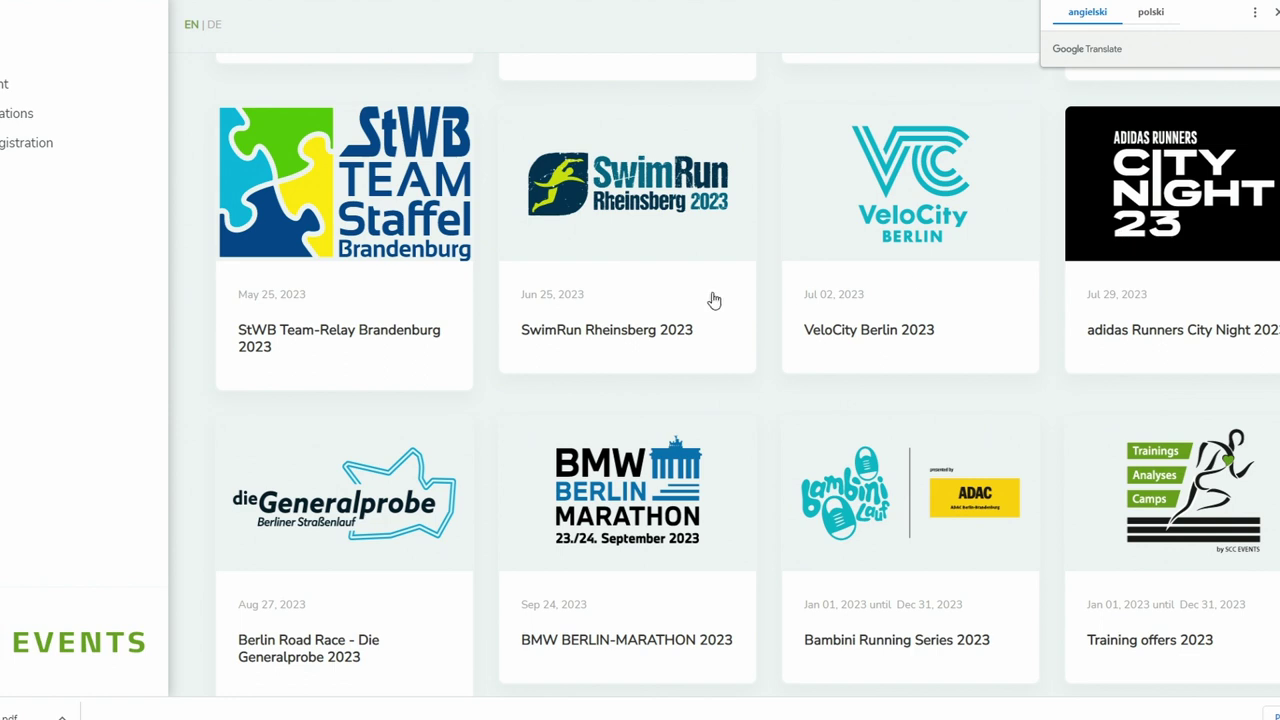
left_click(634, 497)
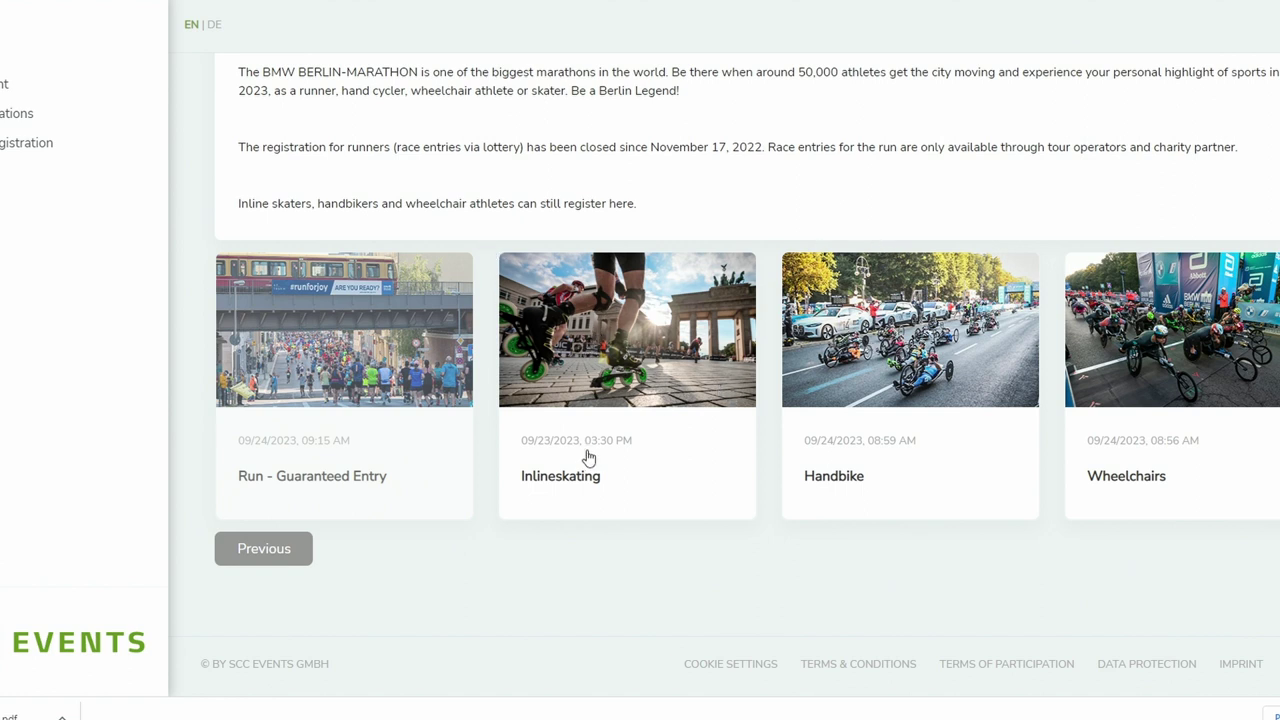
- Open the Inlineskating competition showing Level I 99,00 € and Level II 119,00 € fees
left_click(578, 381)
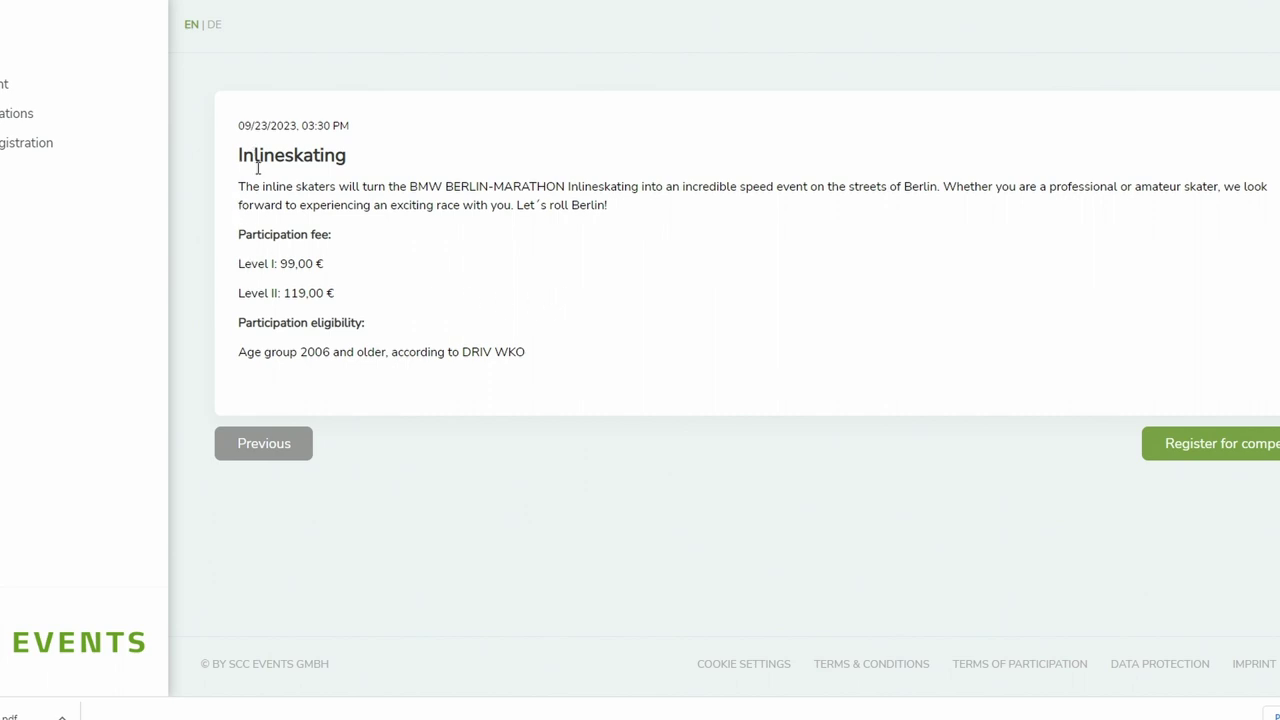
- Highlight the Level I fee and the age eligibility line, then begin the Inlineskating registration
left_click_drag(239, 263, 360, 297)
left_click(249, 353)
left_click_drag(249, 353, 484, 352)
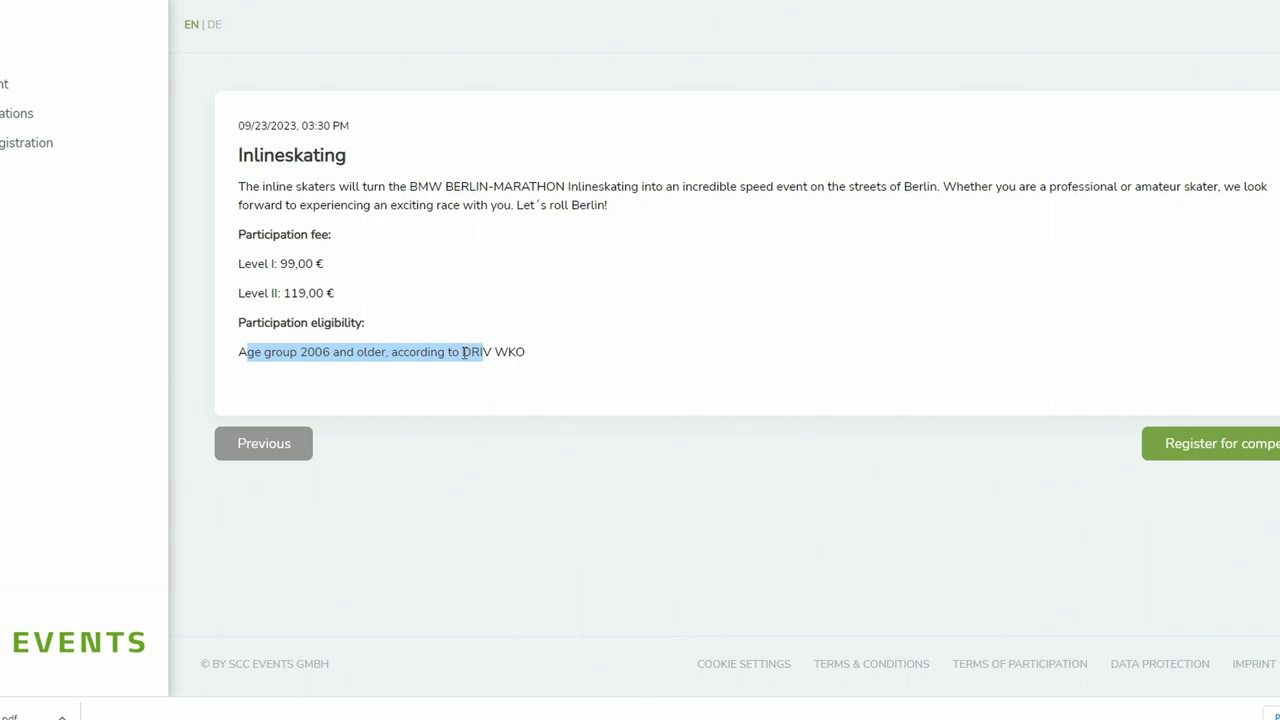
left_click(1166, 446)
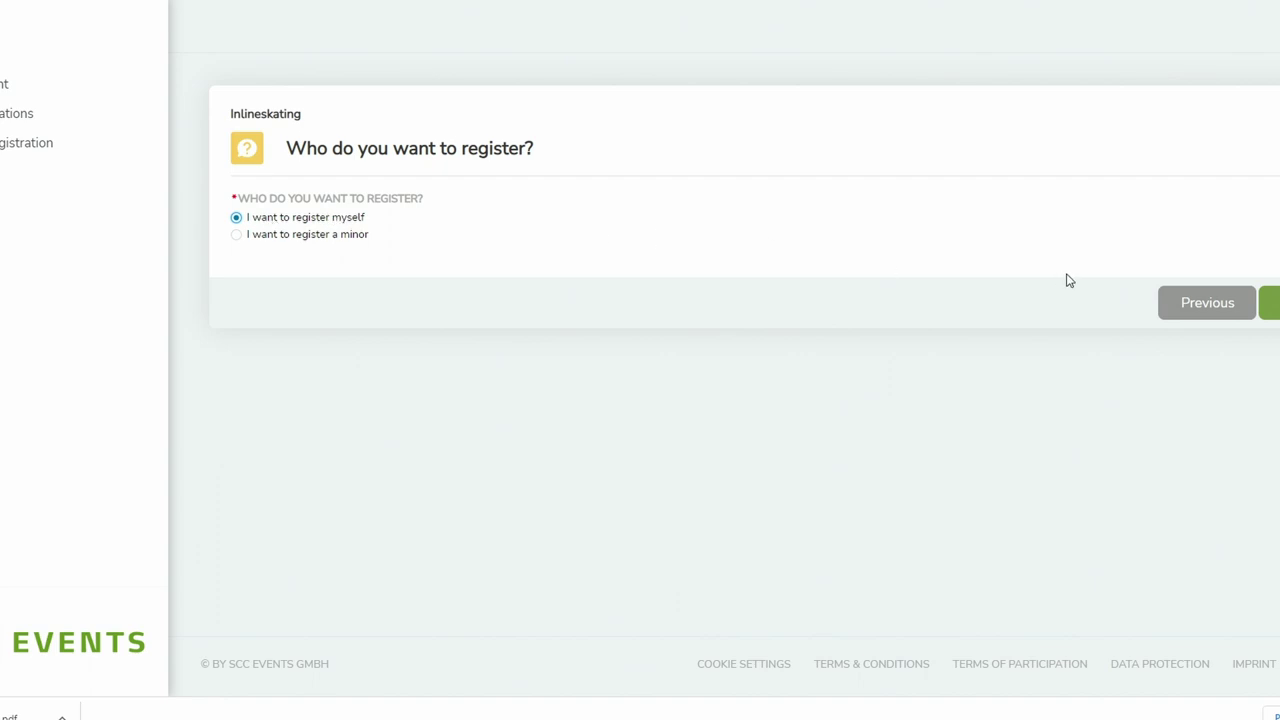
- Keep 'I want to register myself' selected and continue to the Personal information step
left_click(1245, 303)
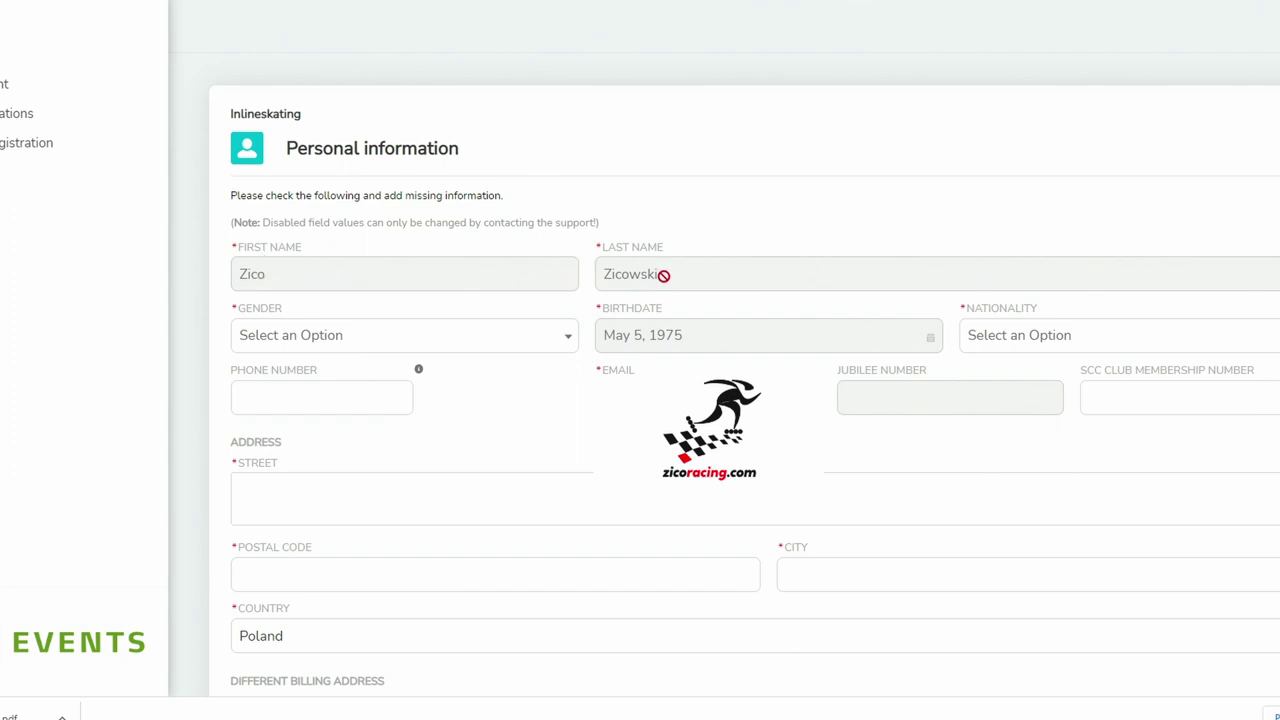
- Set gender to Male and nationality to Polish, searching with 'pol'
left_click(514, 346)
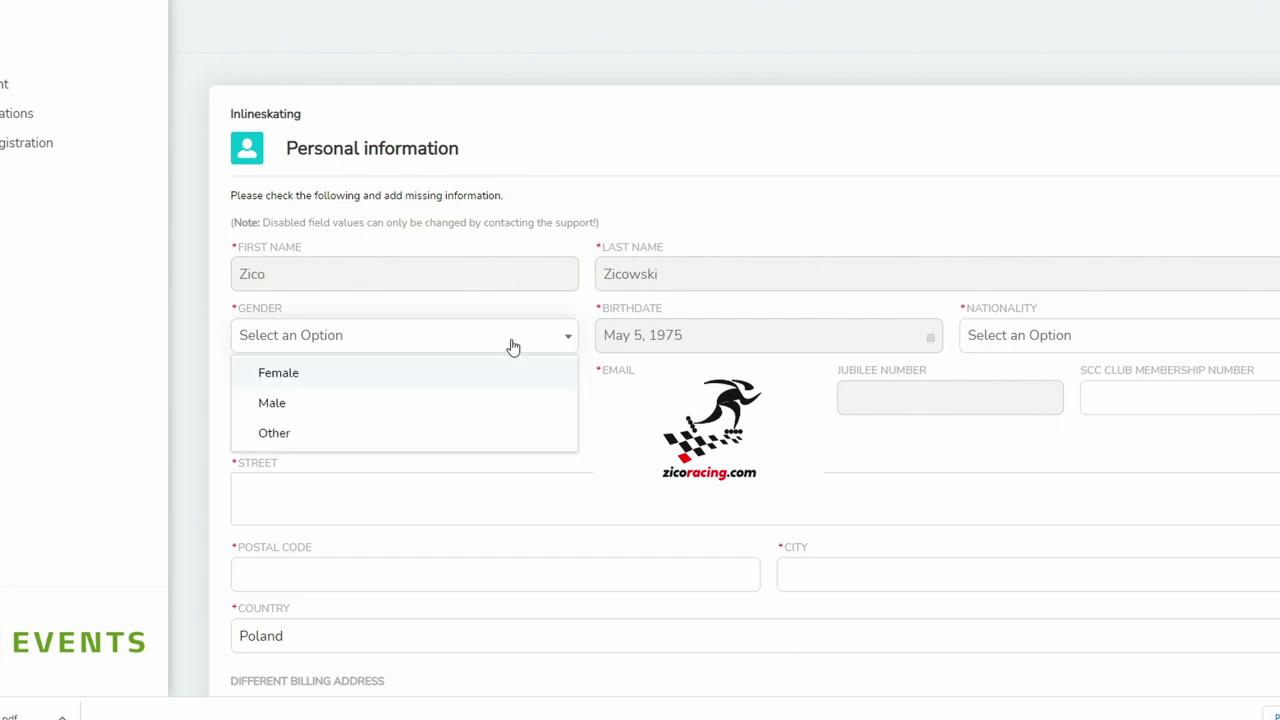
left_click(316, 406)
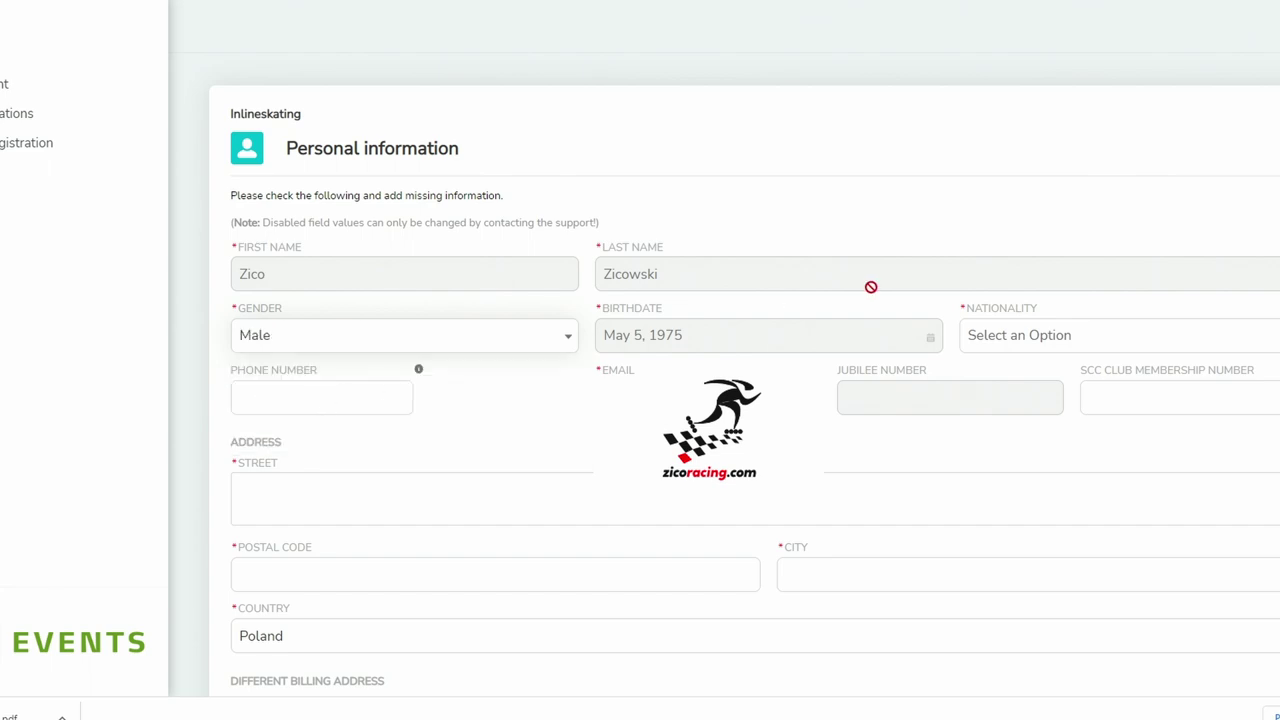
left_click(1046, 336)
type("pol")
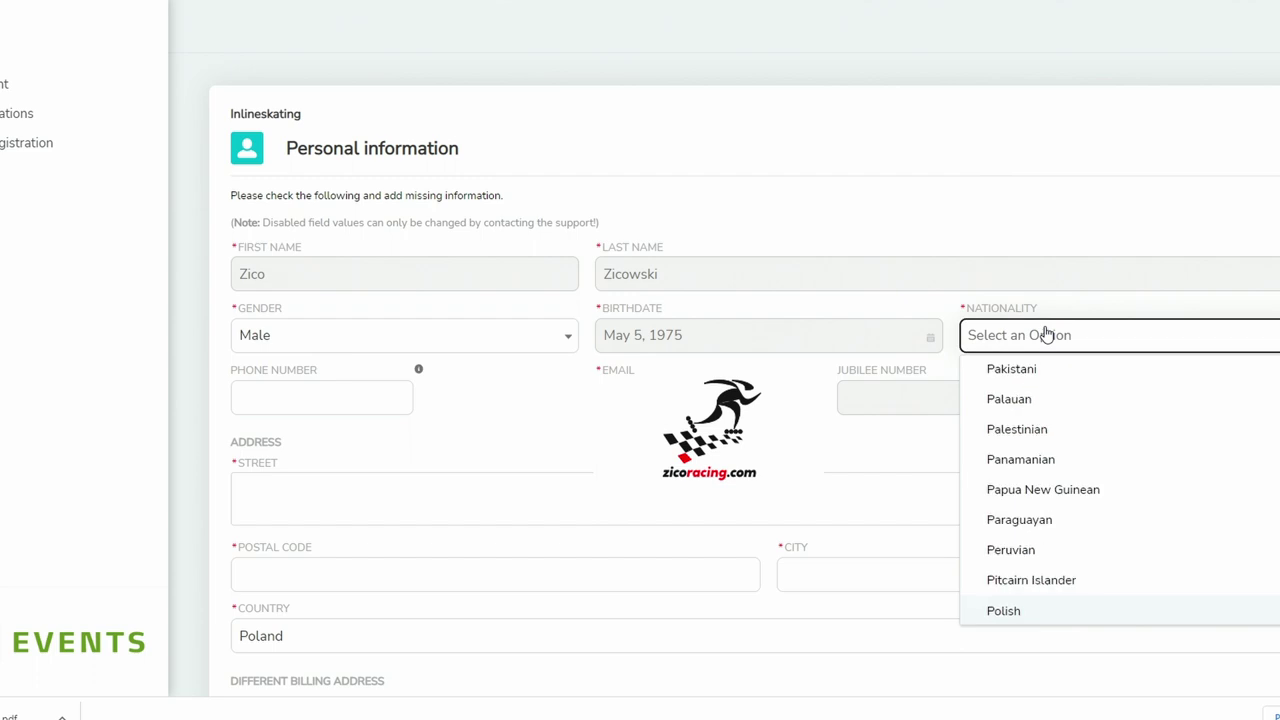
left_click(1040, 612)
- Enter the participant's phone number with the +48 country code
left_click(316, 392)
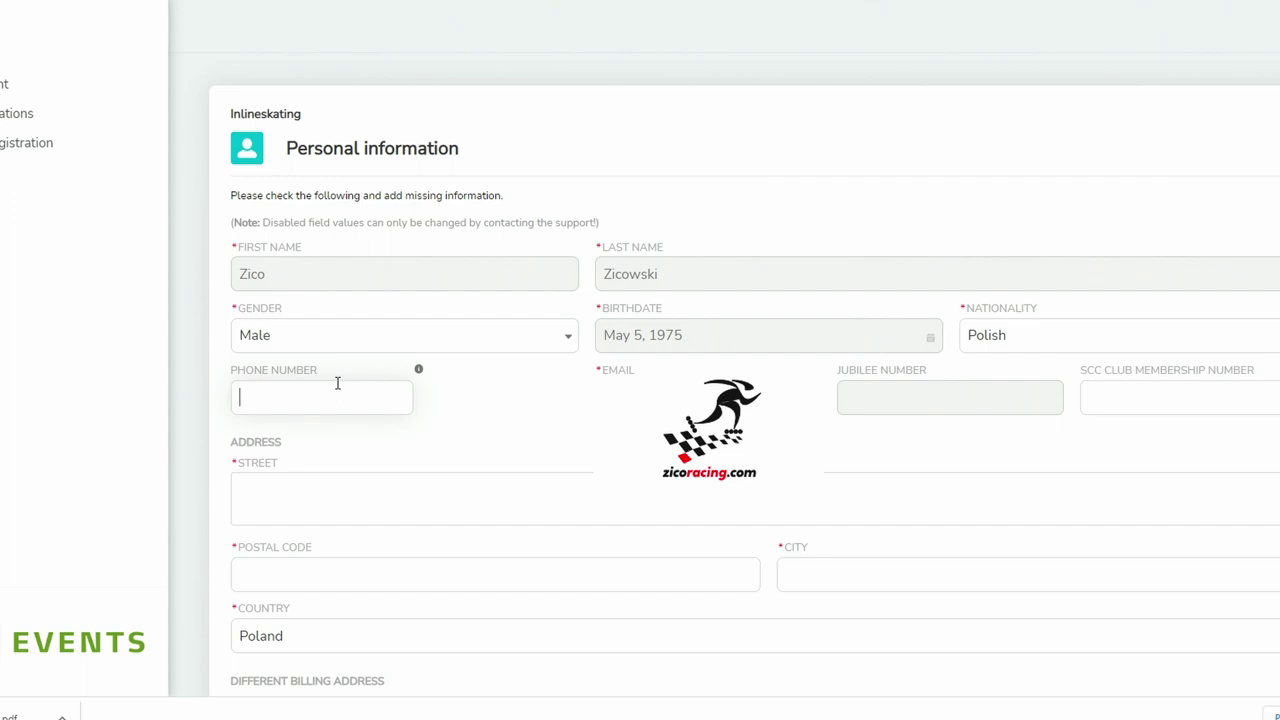
type("+4860000000")
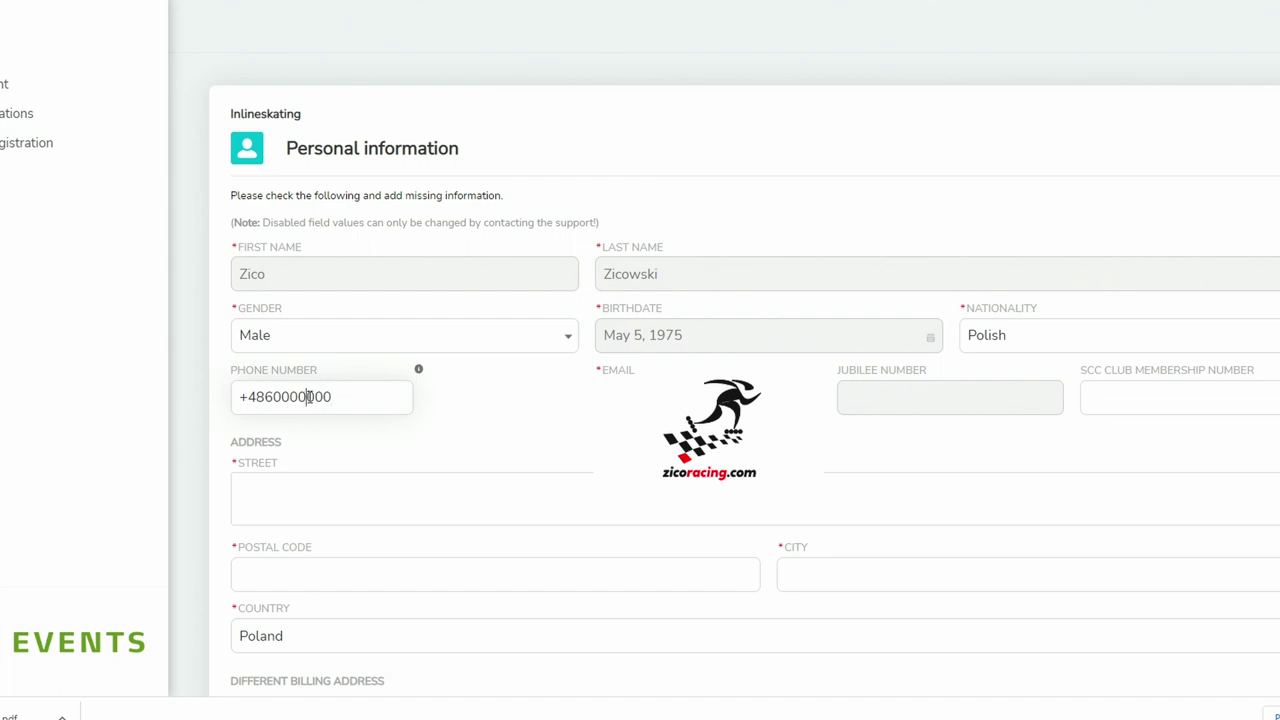
type("0")
mouse_move(419, 371)
key("Left")
key("Left")
key("Left")
left_click(1111, 398)
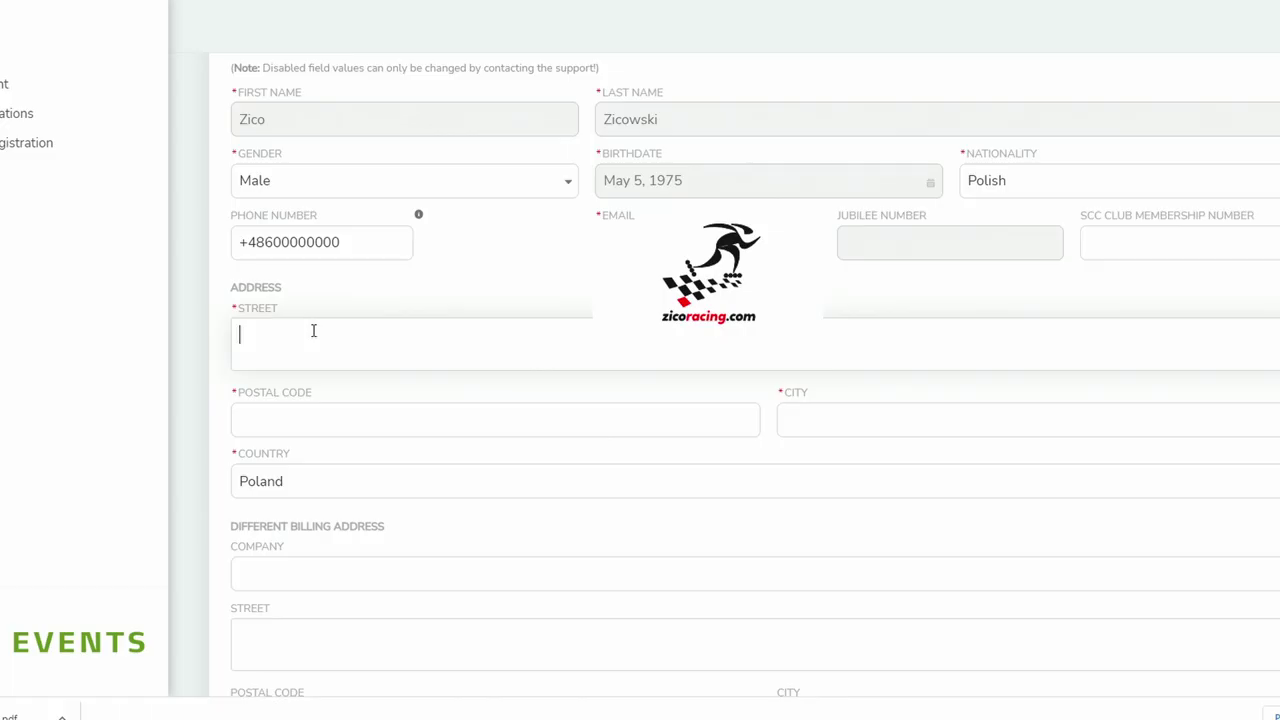
- Fill in the home street, postal code and city fields with the participant's address
left_click(318, 422)
type("7777")
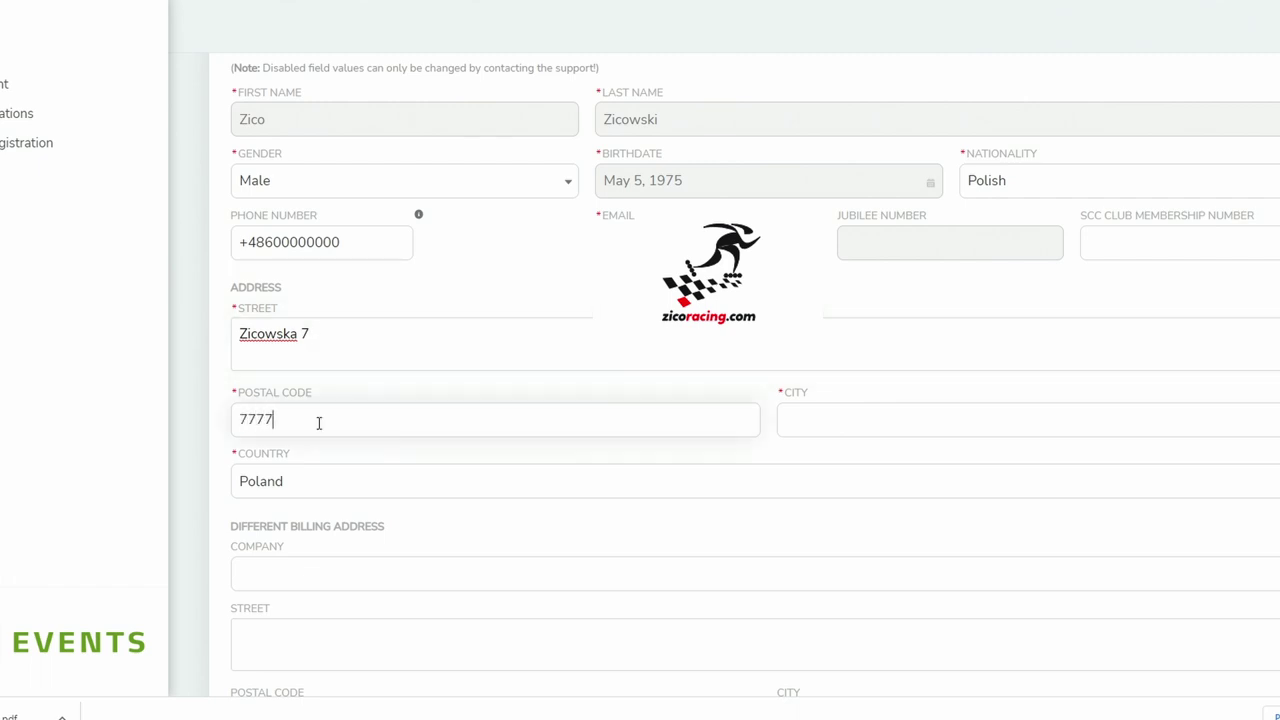
type("7")
left_click(826, 420)
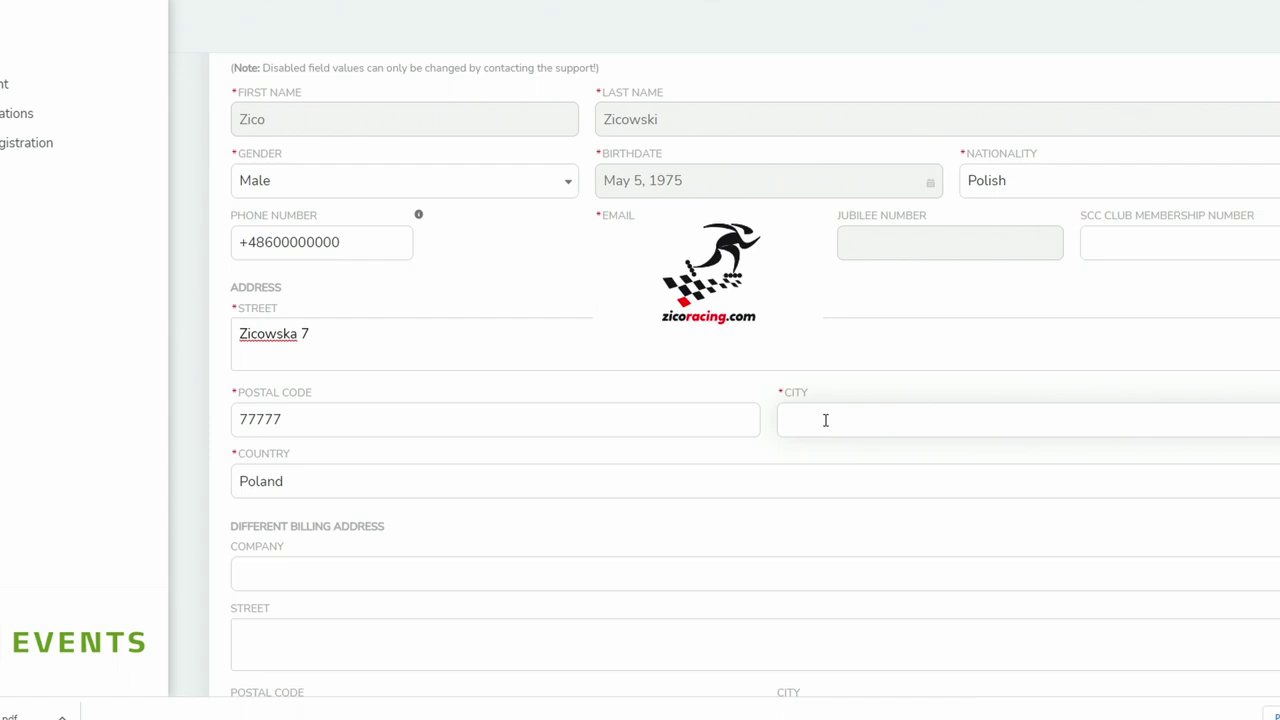
type("Zicows")
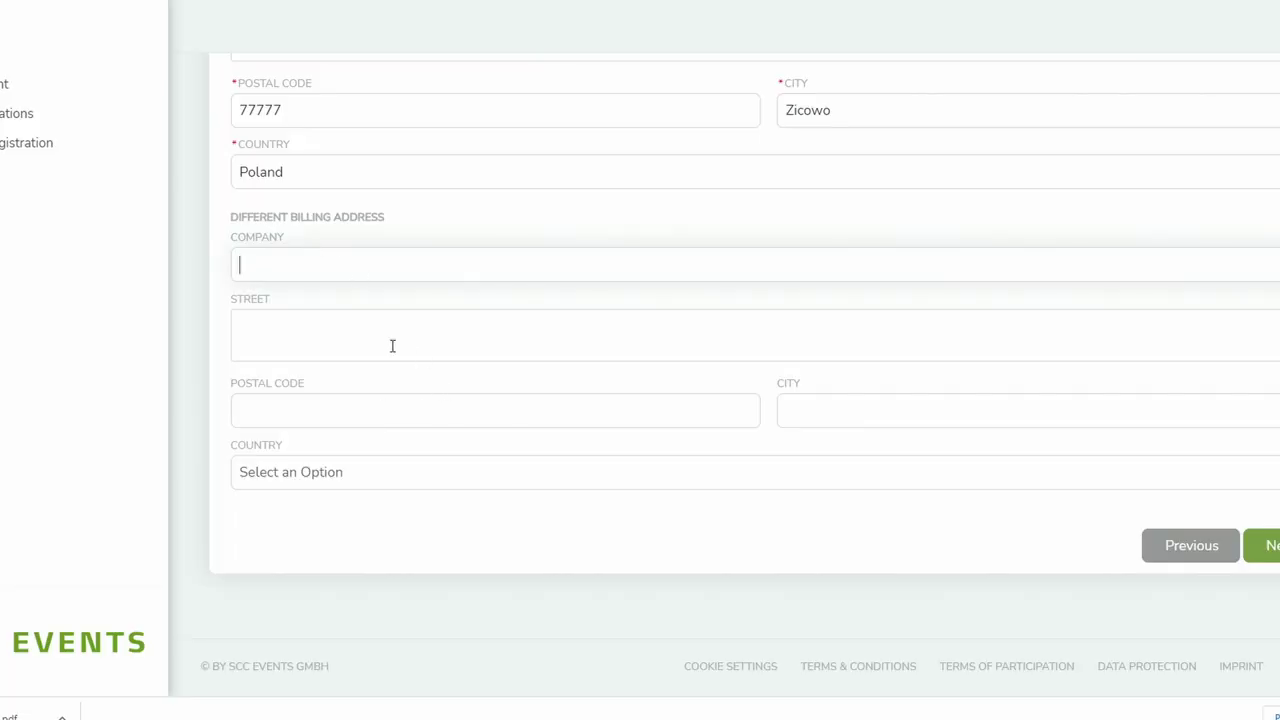
- Choose Poland as the billing country and try to continue
left_click(380, 480)
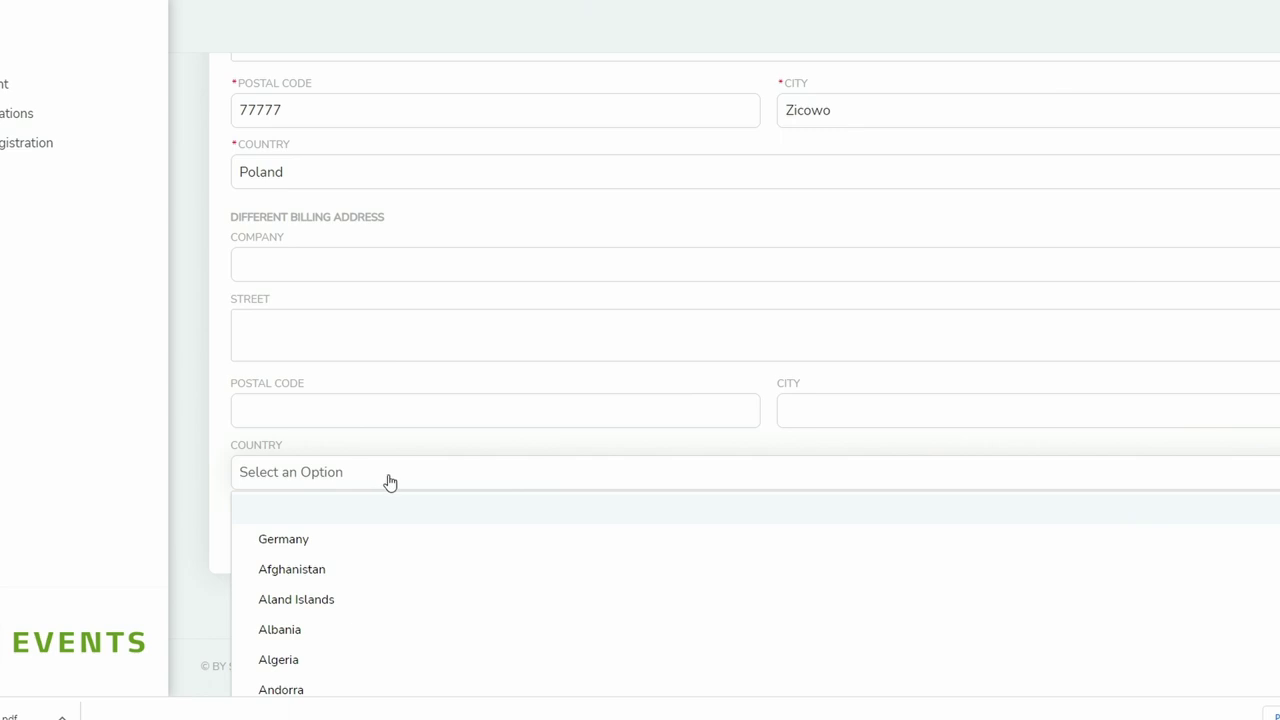
key("p")
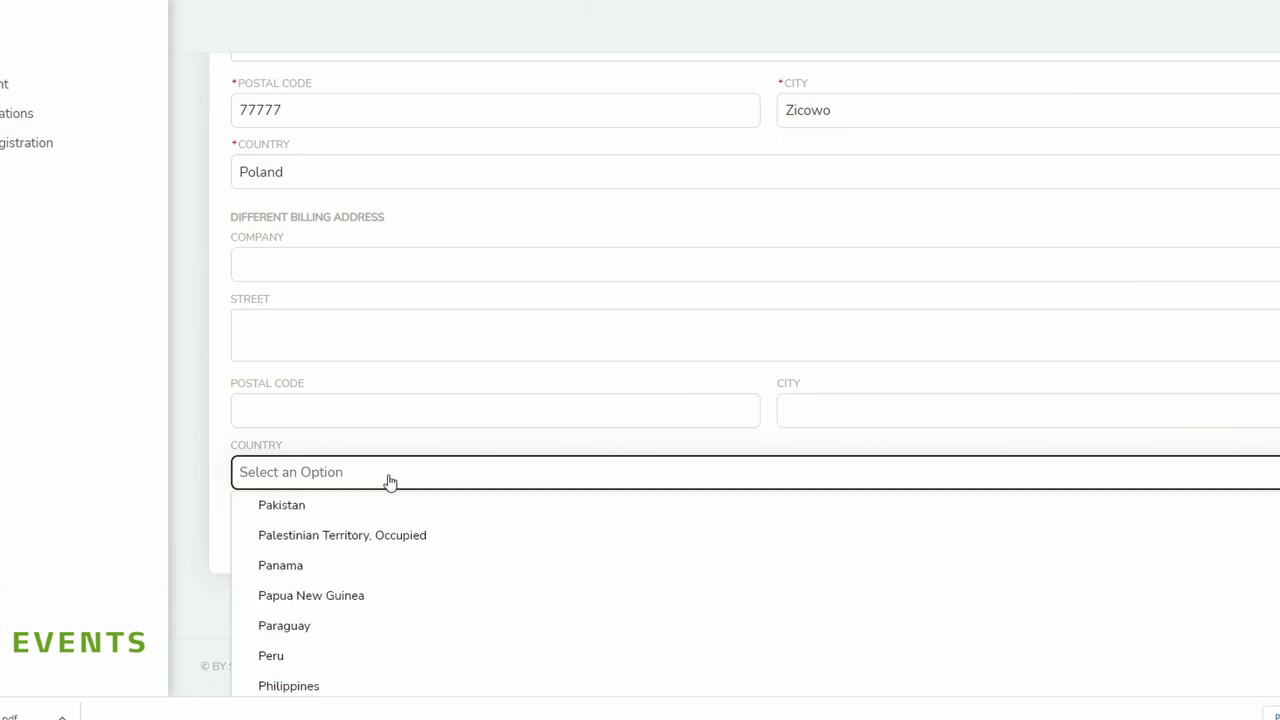
scroll(377, 560, "down", 3)
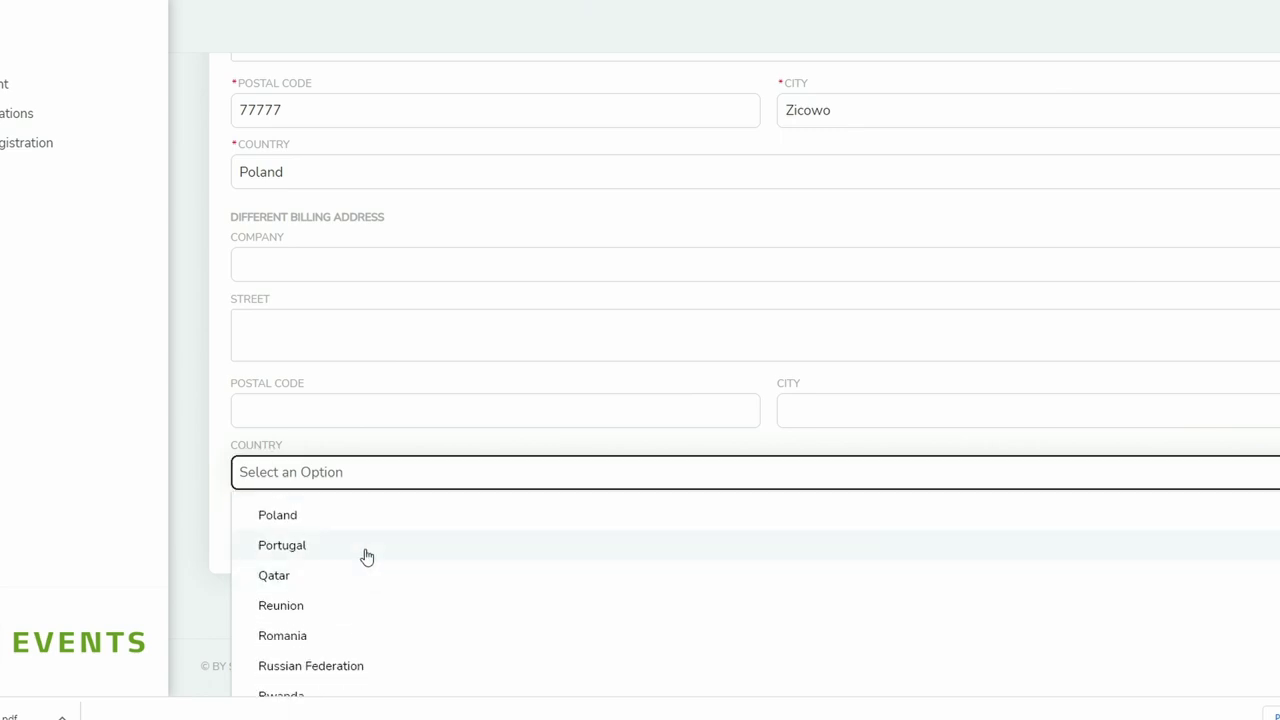
left_click(362, 528)
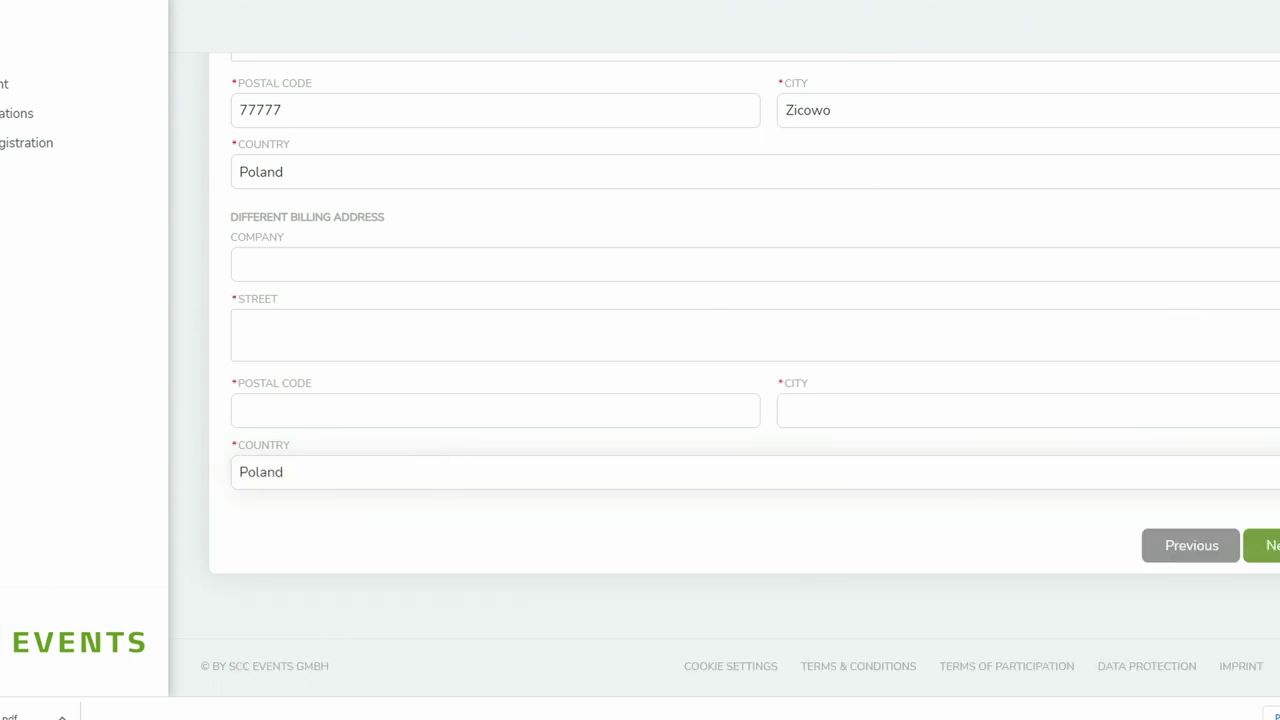
left_click(1272, 547)
- Reset billing country to 'Select an Option' and continue to the PAPS Test step
left_click(404, 337)
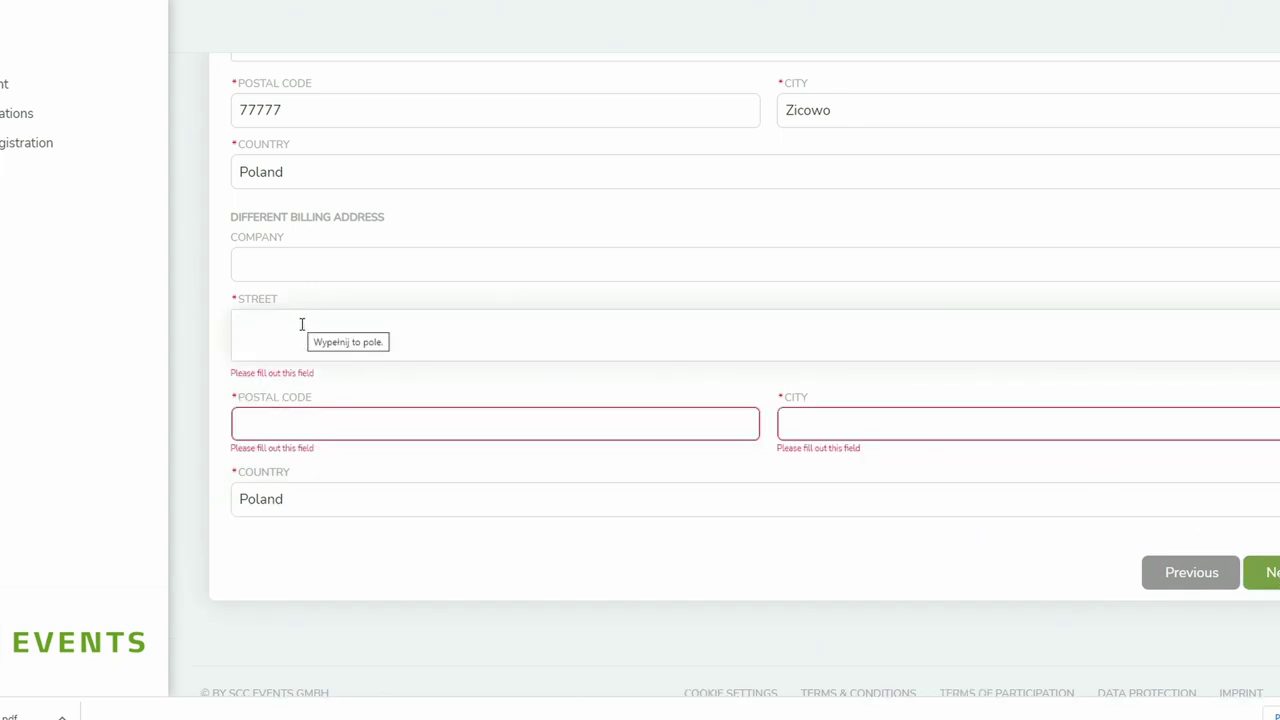
left_click(314, 500)
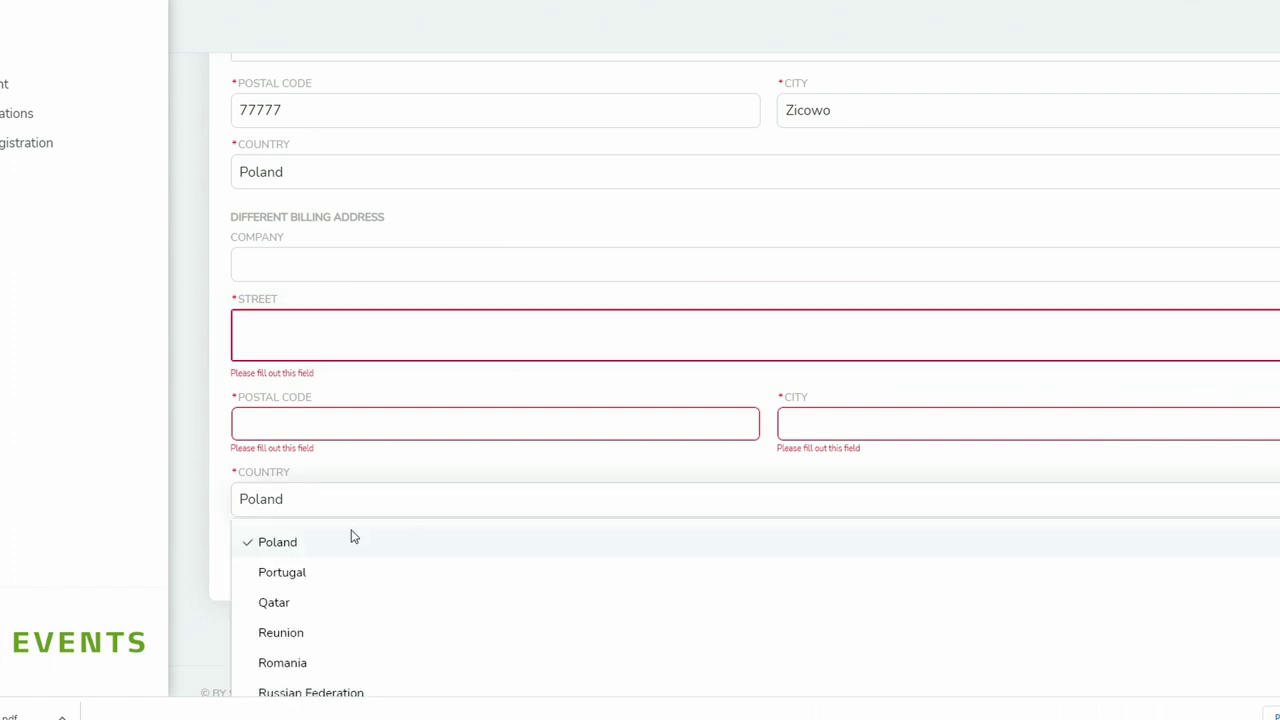
scroll(1094, 553, "up", 20)
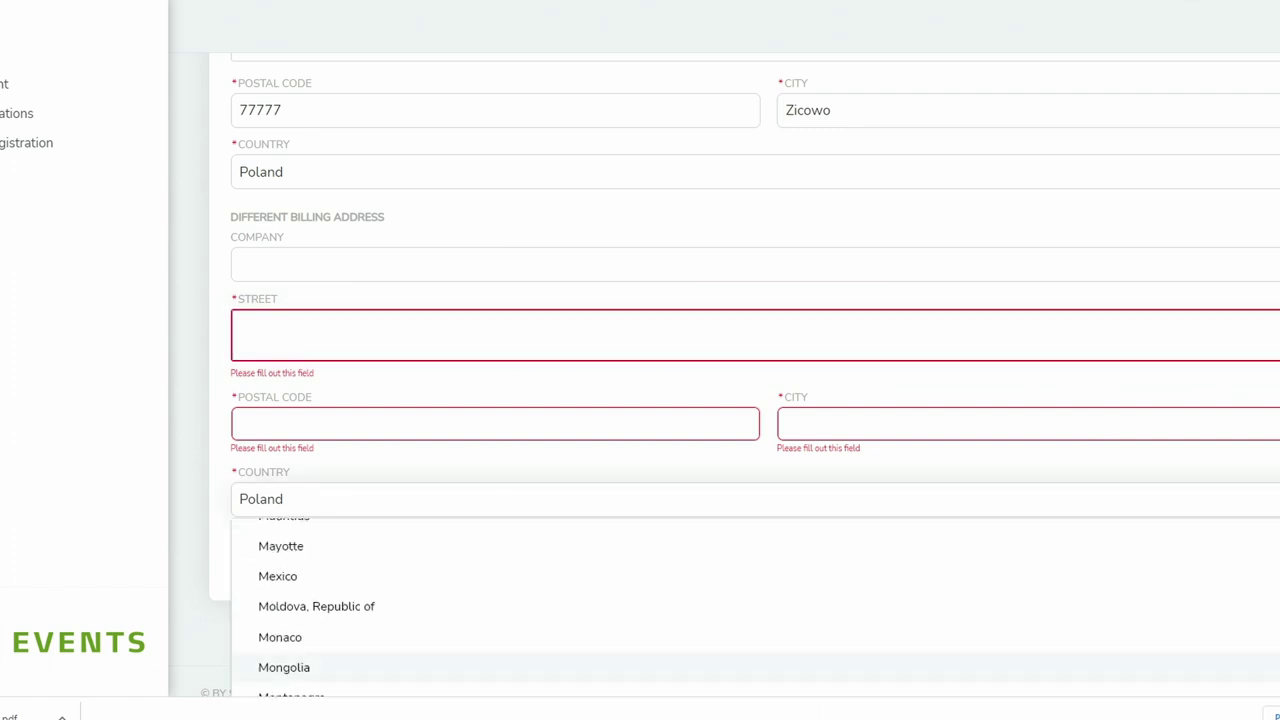
left_click(671, 541)
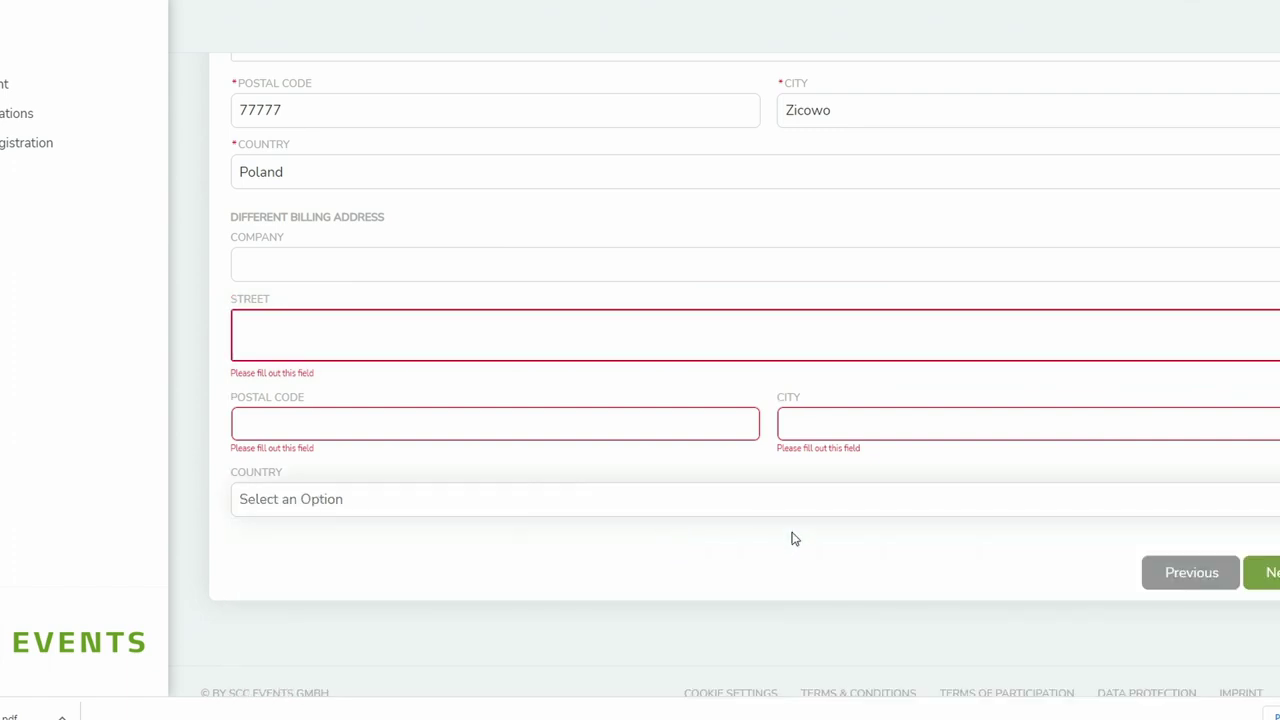
left_click(1272, 574)
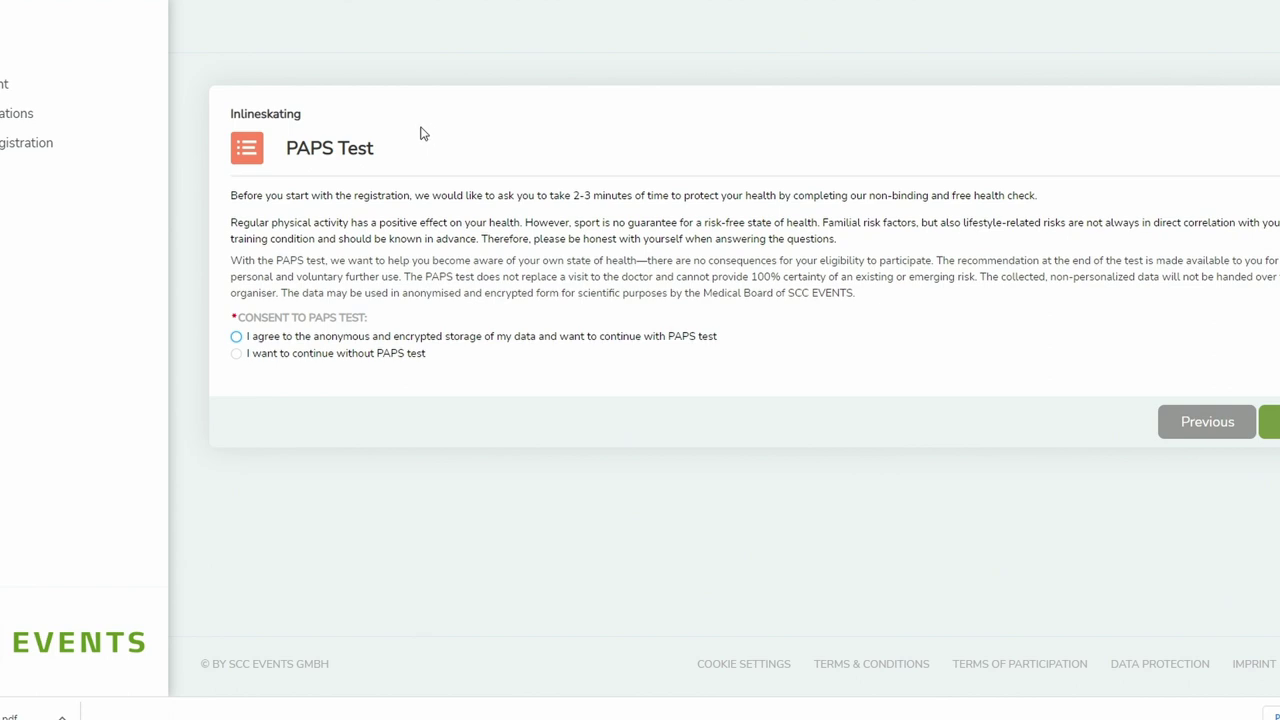
- Choose 'I want to continue without PAPS test' and go to the next step
left_click(236, 356)
left_click(1272, 418)
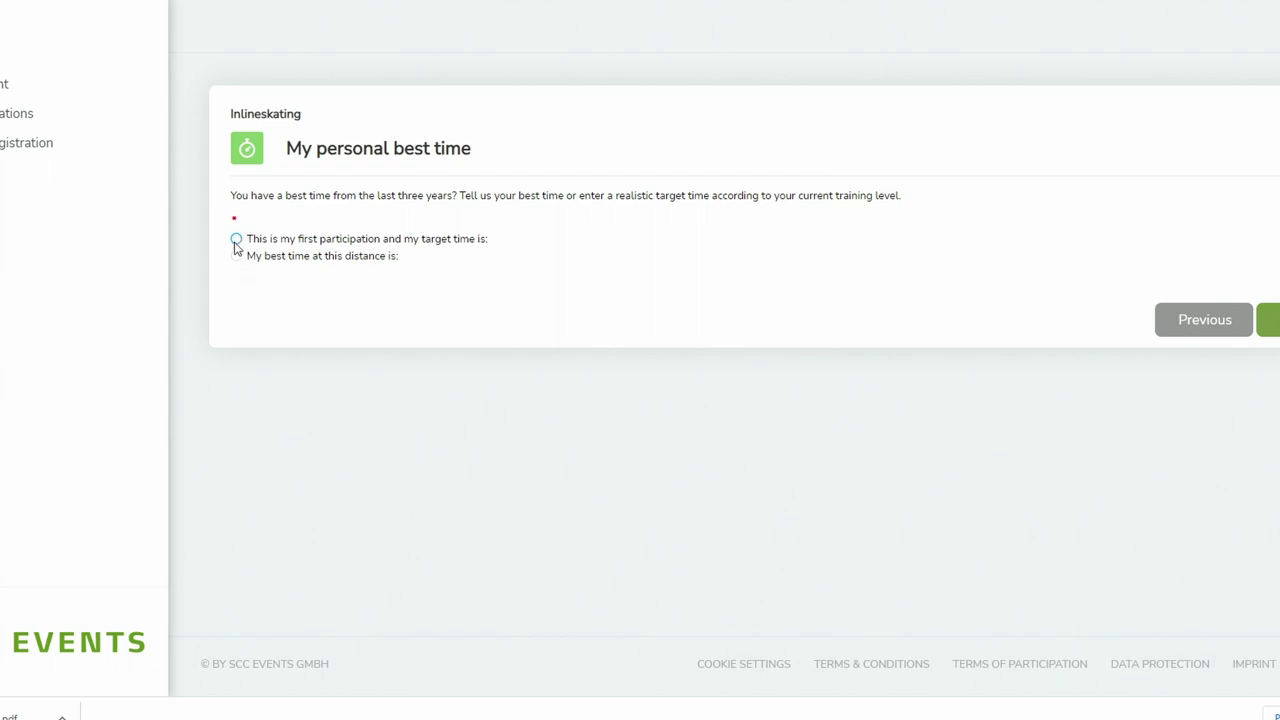
- Select 'This is my first participation and my target time is'
left_click(237, 240)
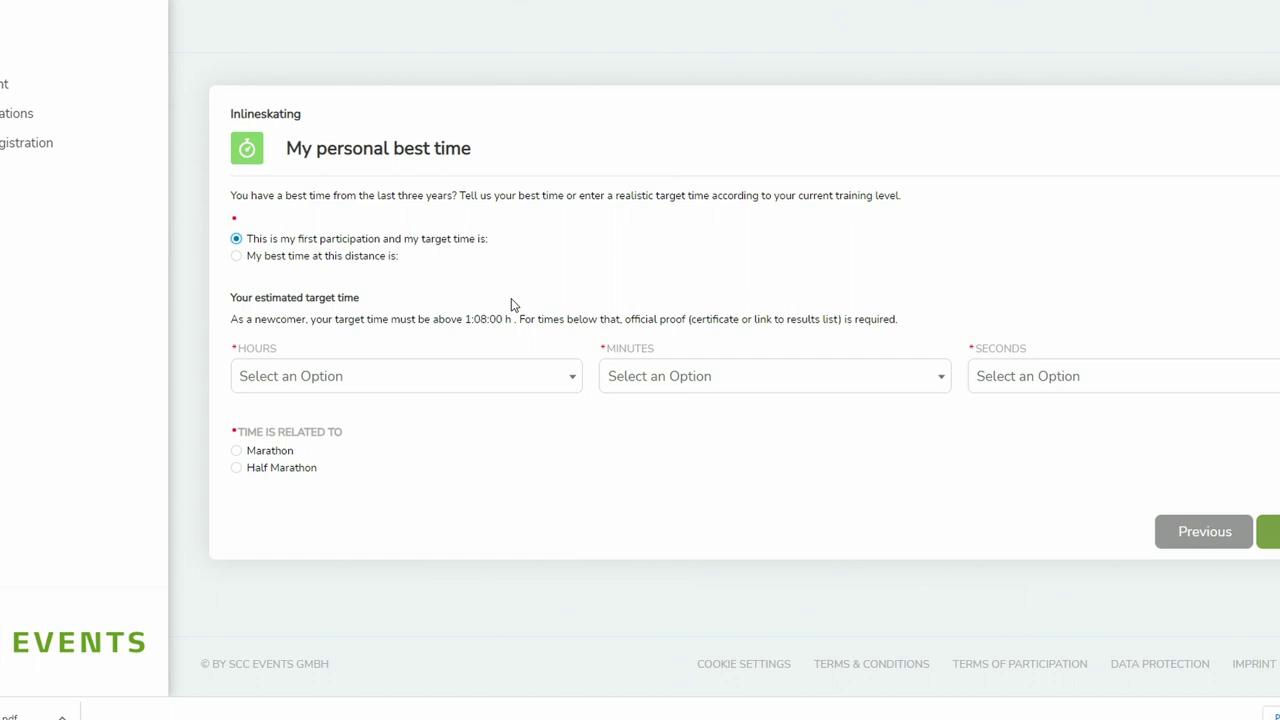
- Set the target time to 2 h 30 min 22 s for the Marathon, then continue
left_click(434, 380)
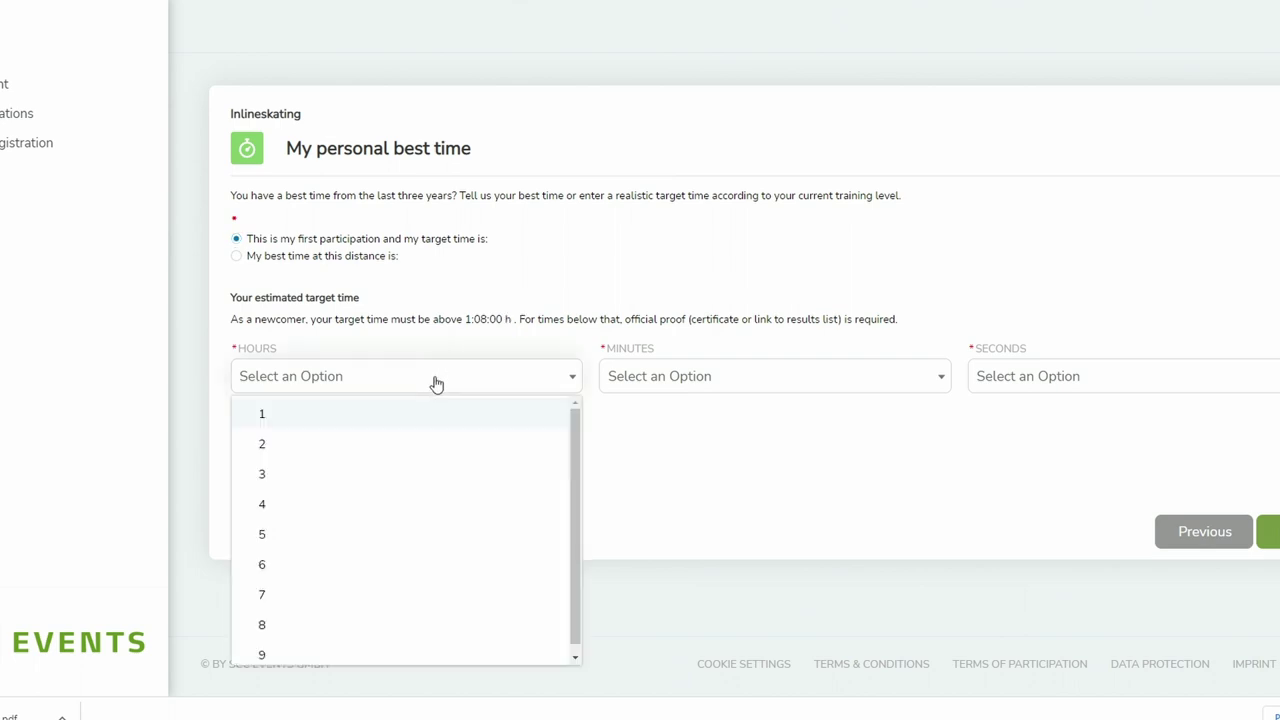
left_click(364, 445)
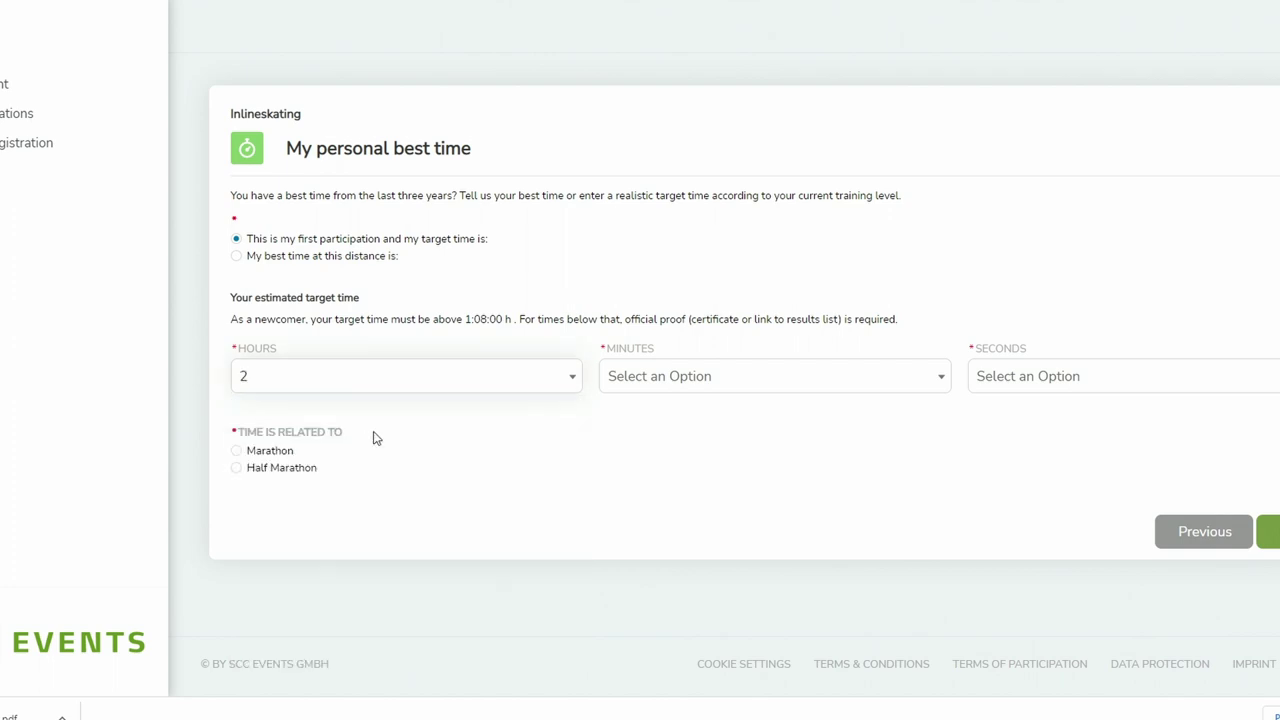
left_click(661, 378)
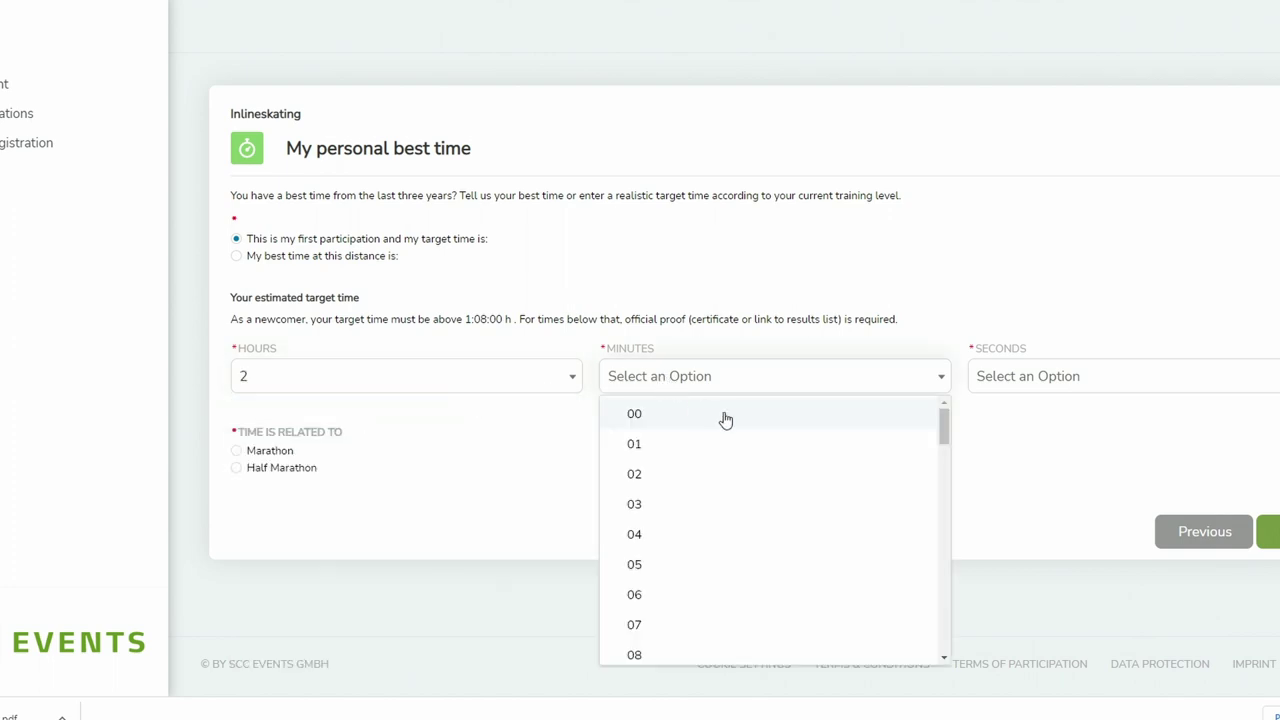
left_click_drag(945, 436, 955, 530)
left_click(805, 612)
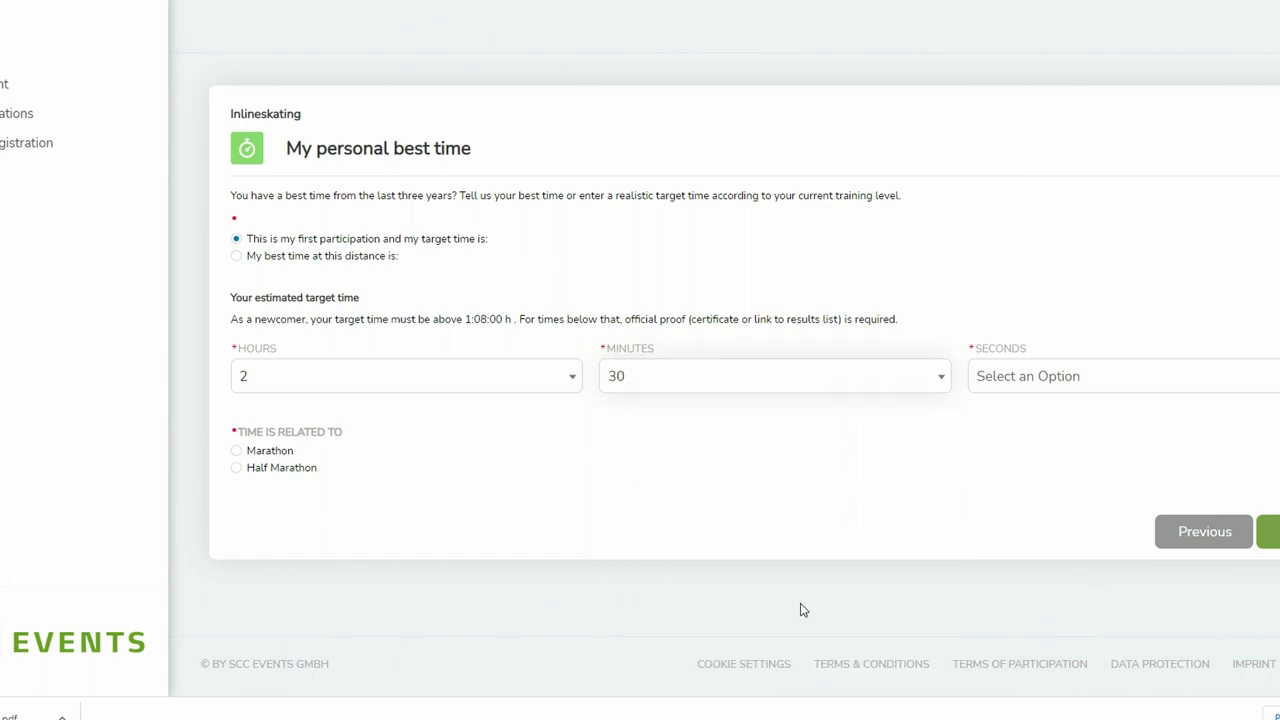
left_click(1023, 383)
scroll(1050, 512, "down", 5)
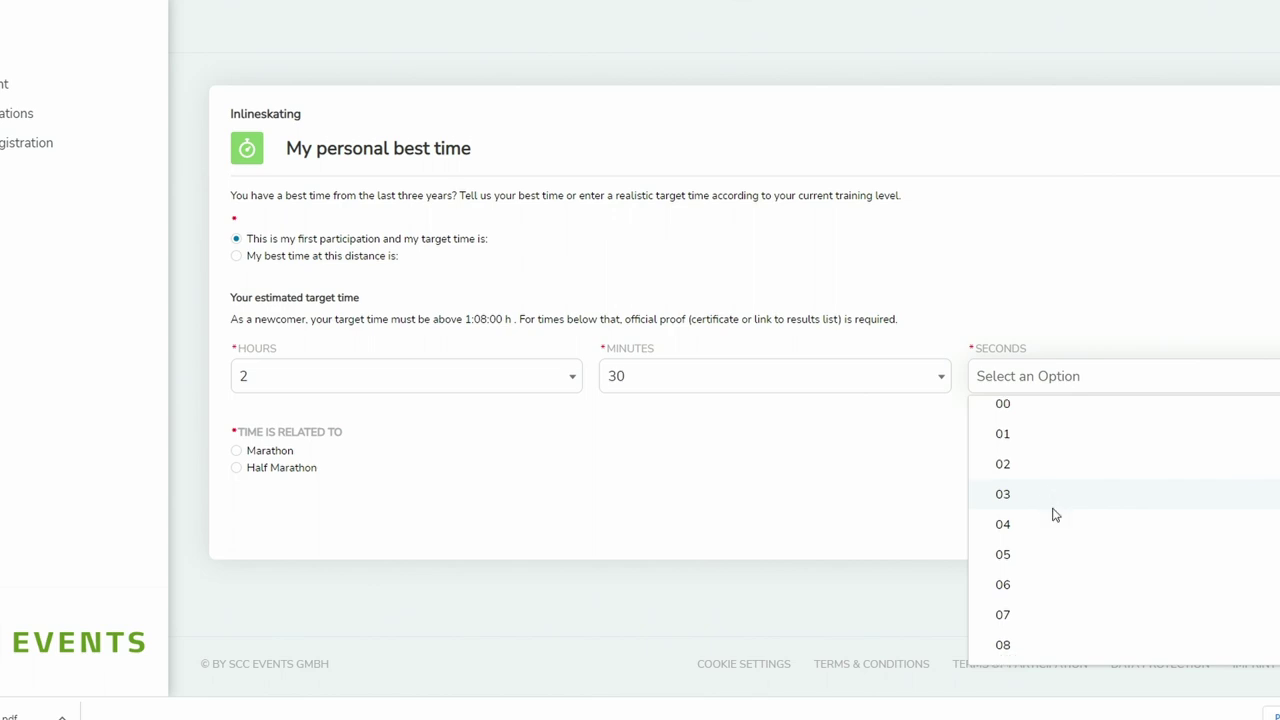
left_click(1038, 540)
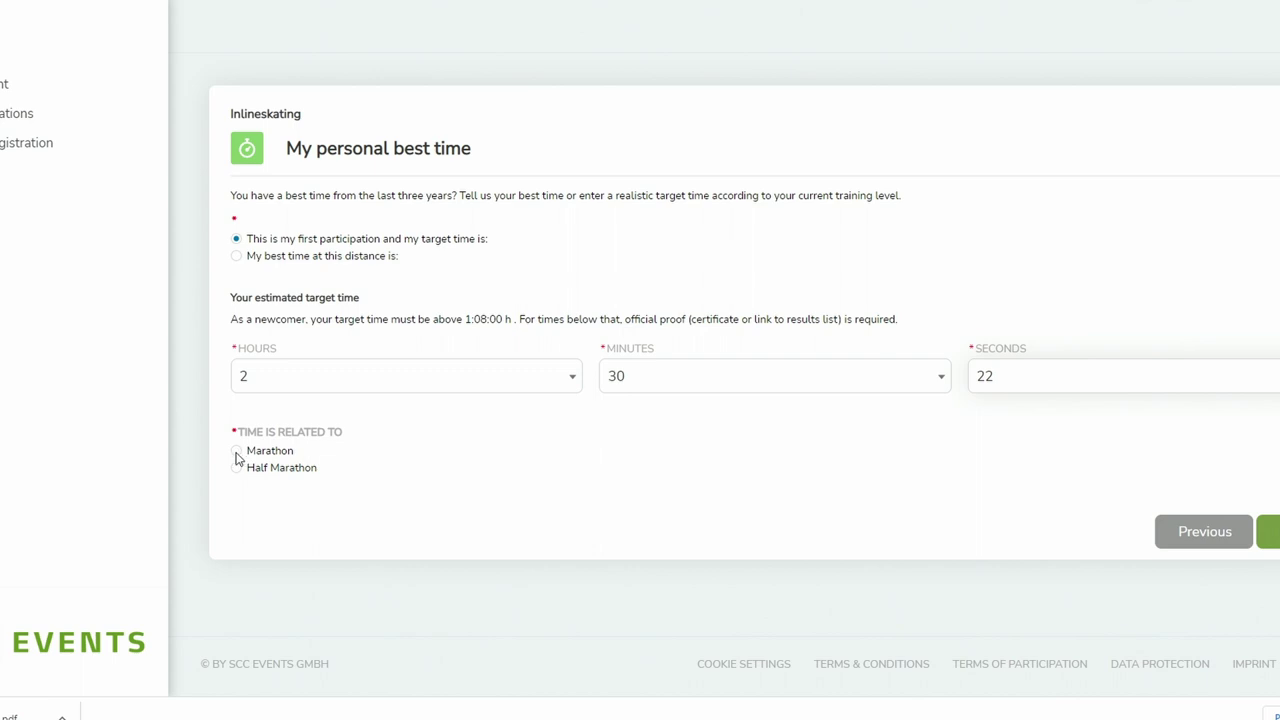
left_click(237, 455)
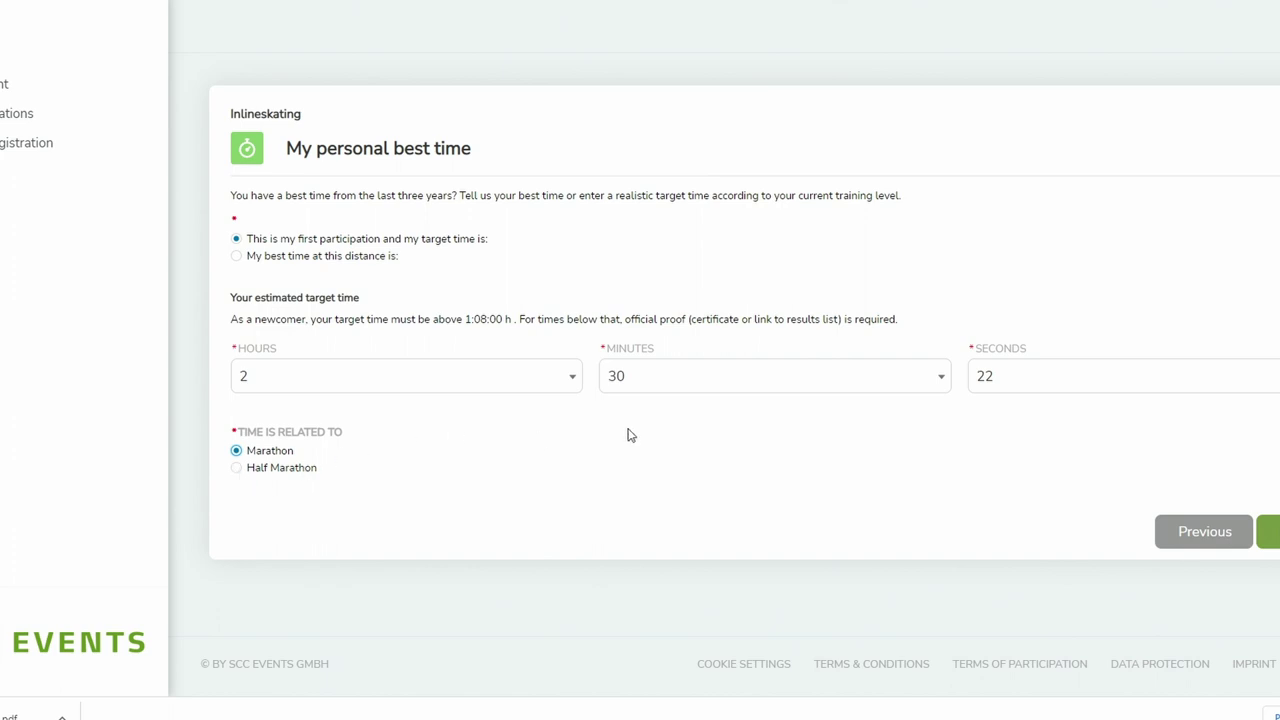
left_click(1268, 531)
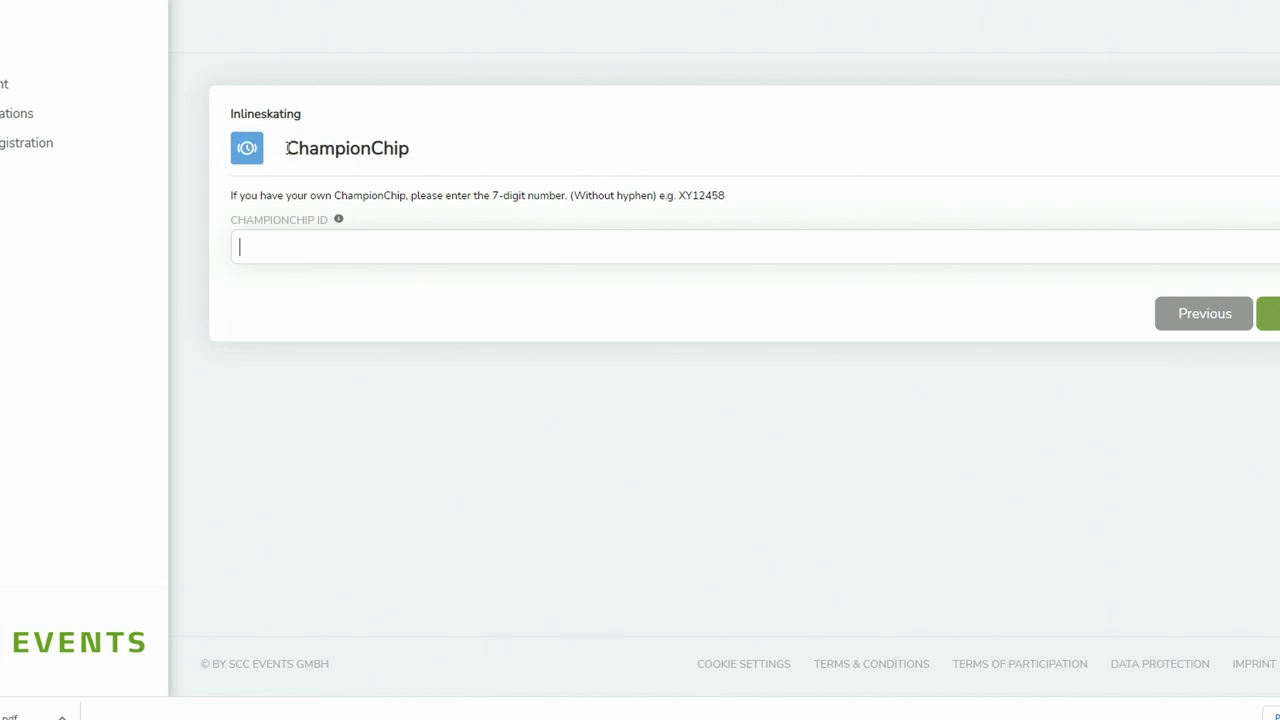
- Skip the ChampionChip ID, leaving it blank, and continue
left_click_drag(287, 148, 417, 157)
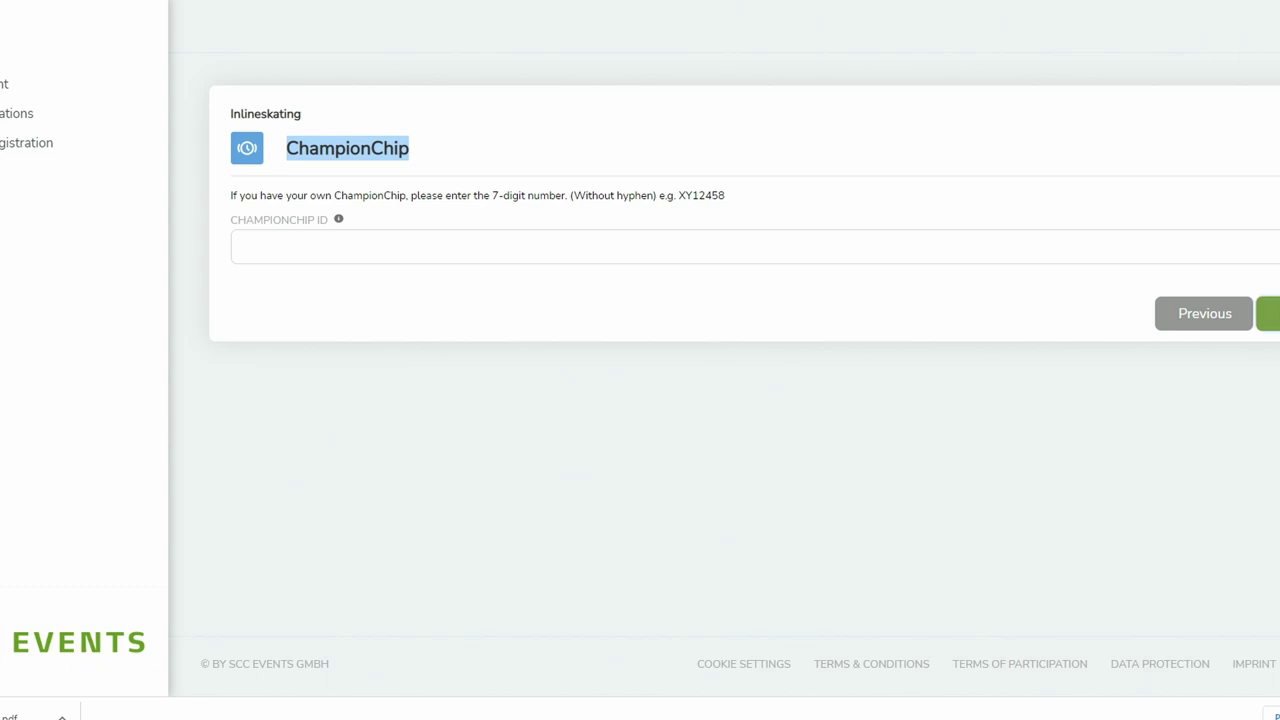
left_click(1268, 313)
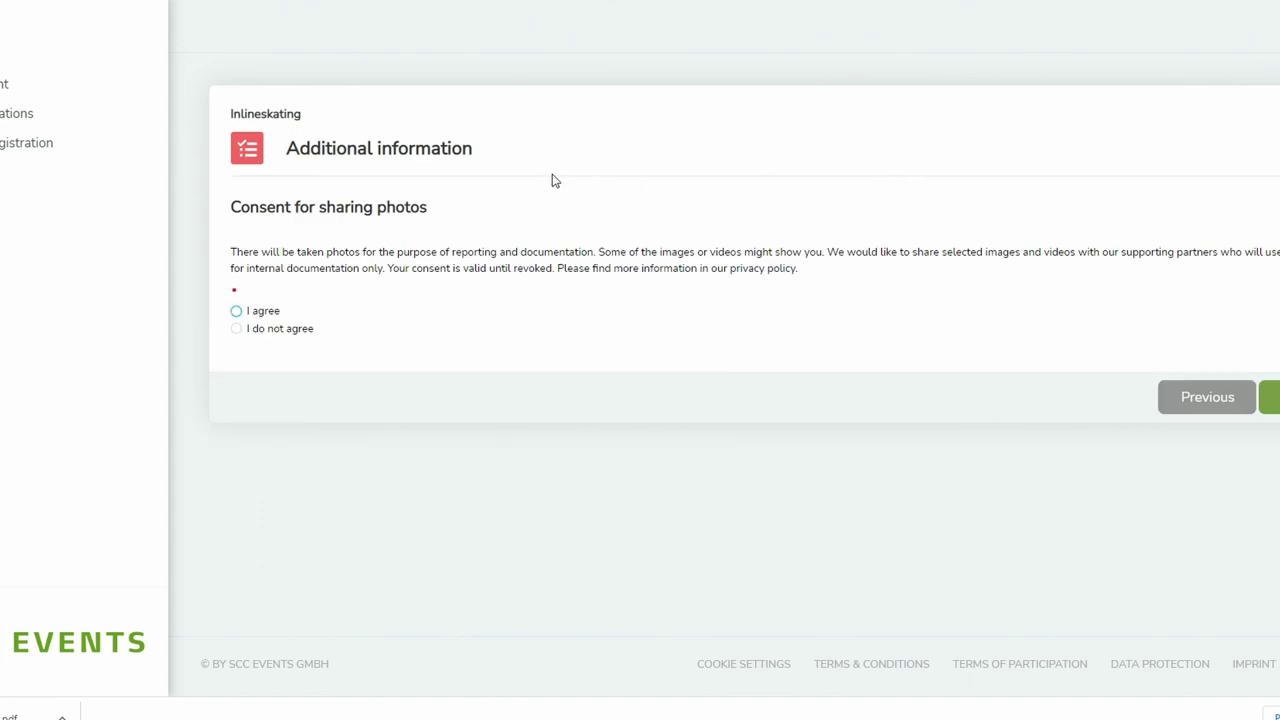
- Agree to the photo-sharing consent and continue
left_click(238, 313)
left_click(1268, 397)
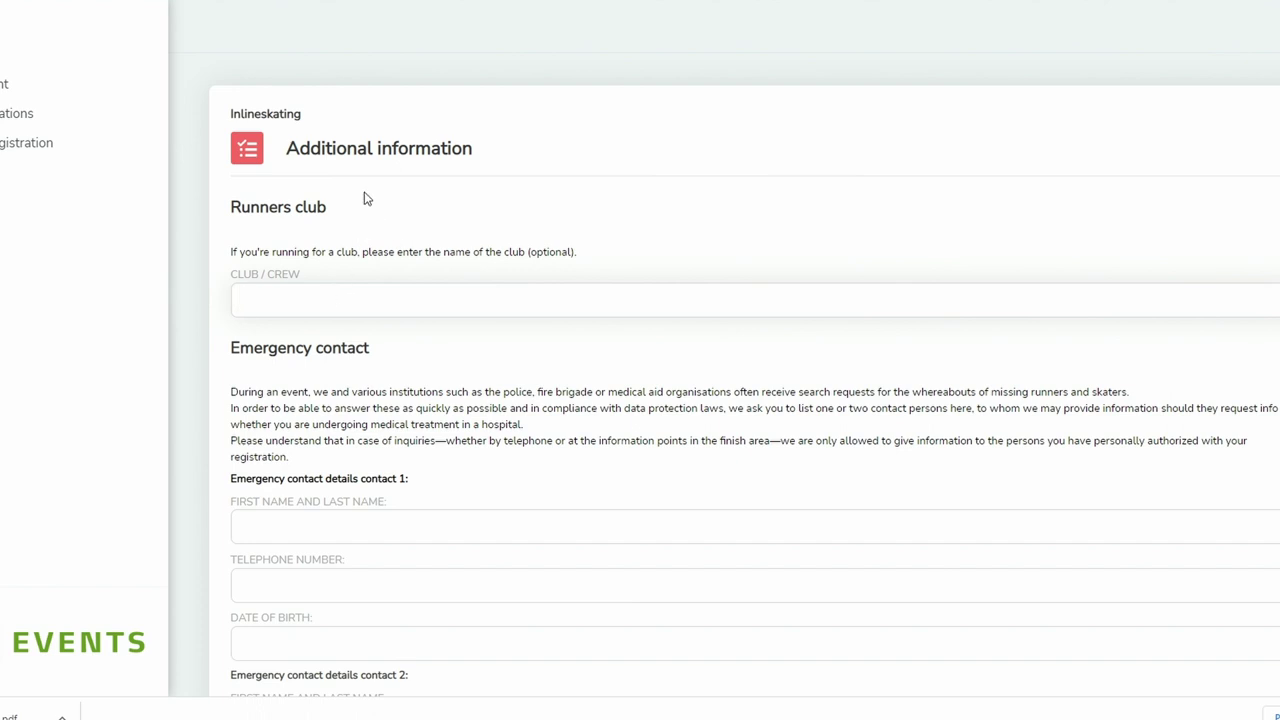
- Enter 'Zico Racing Speed Team' as the club/crew name
type("Zico Racing Speed ")
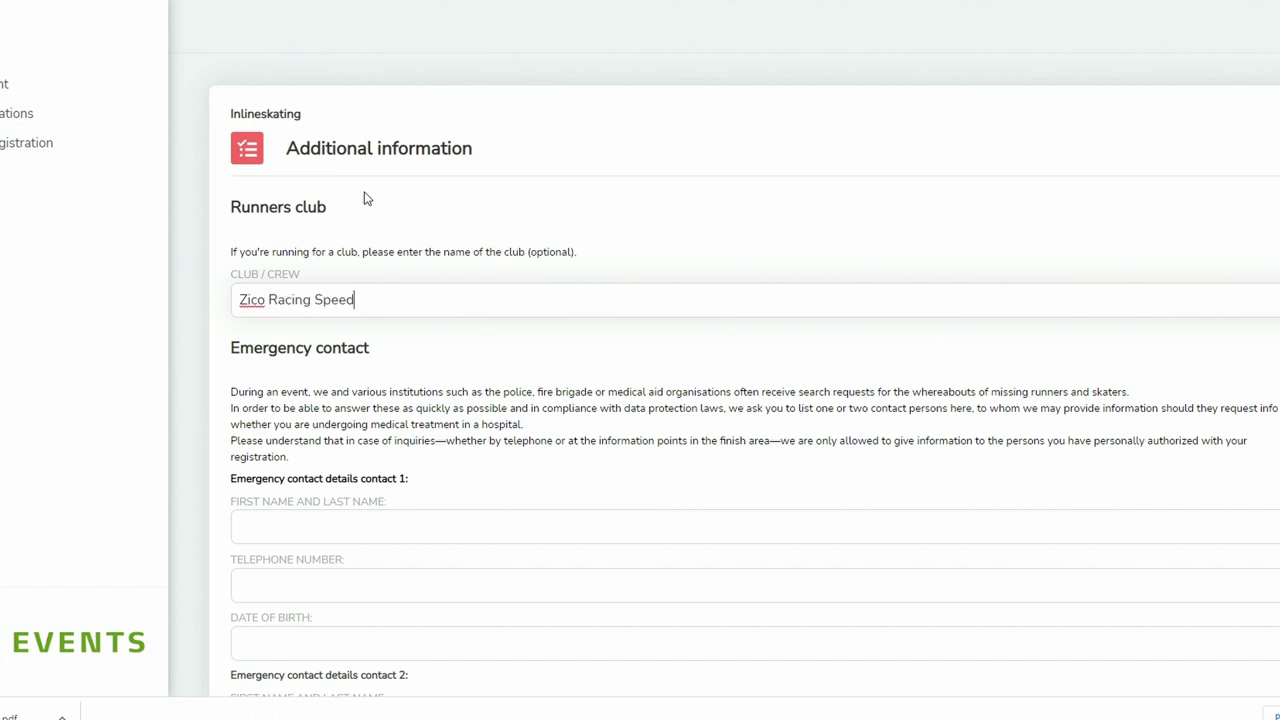
type("Team")
scroll(429, 266, "down", 3)
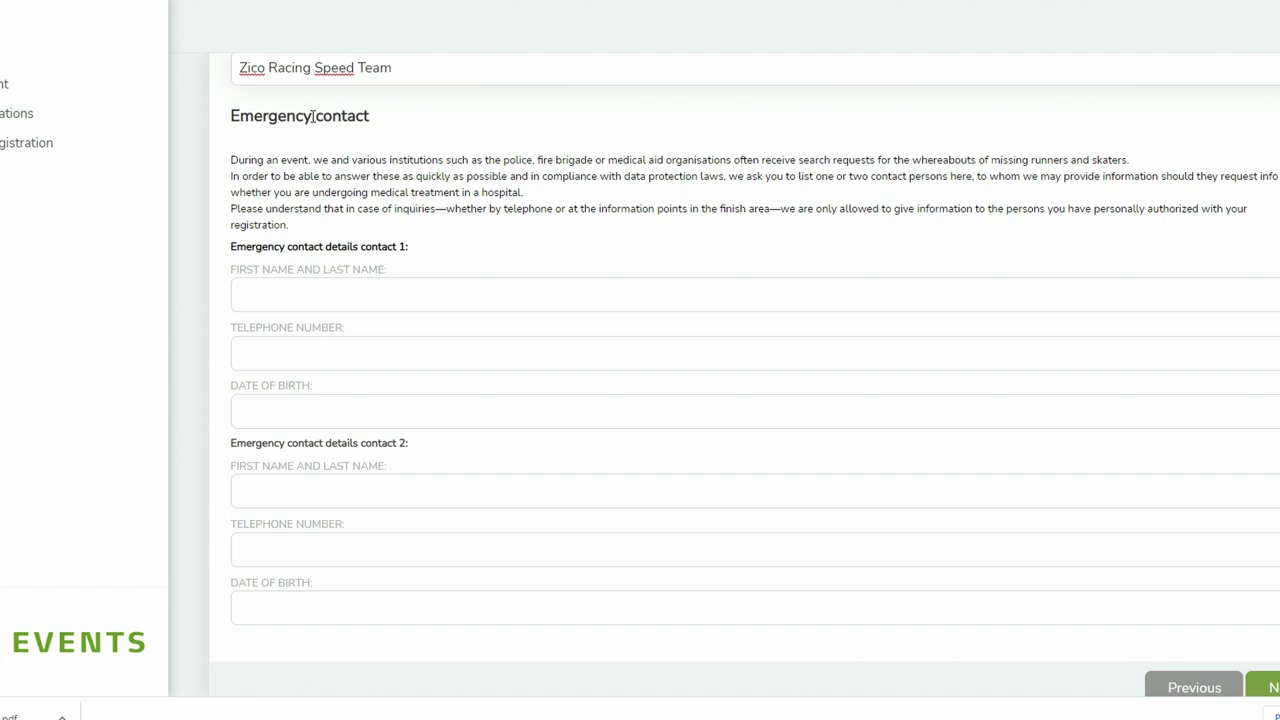
- Leave the emergency contacts blank and continue to the tracking settings
double_click(312, 116)
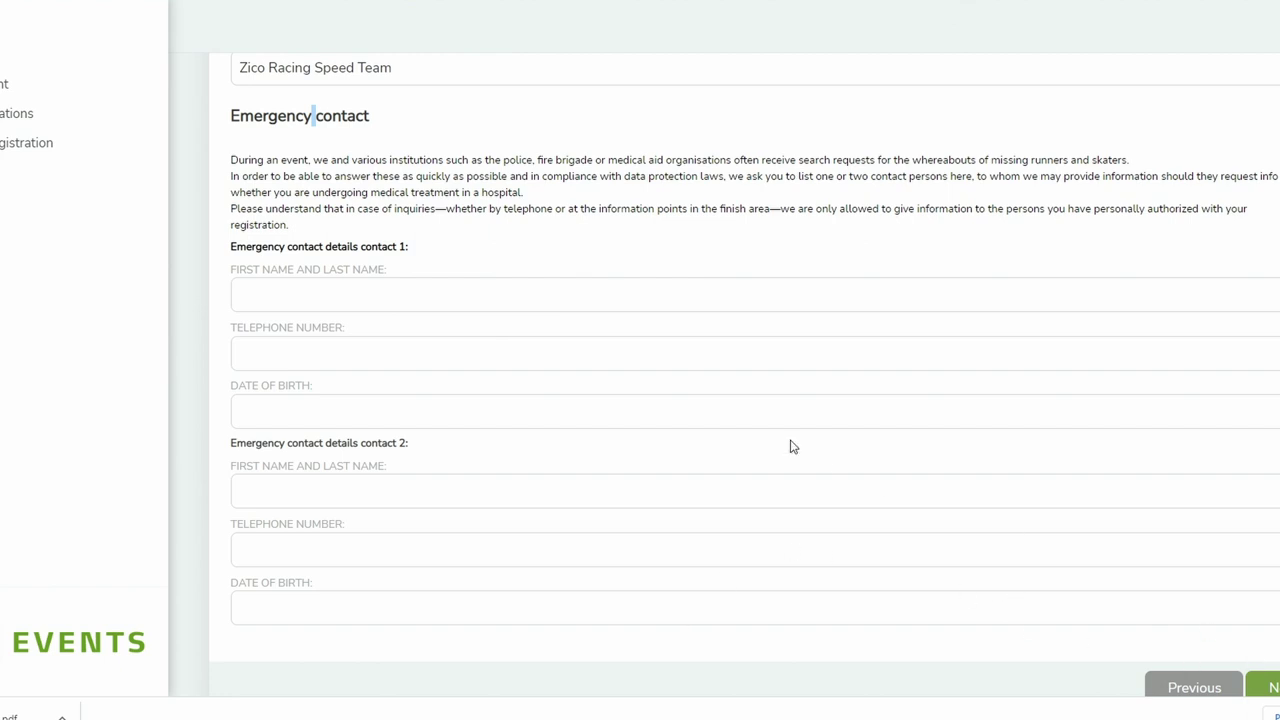
left_click(1266, 688)
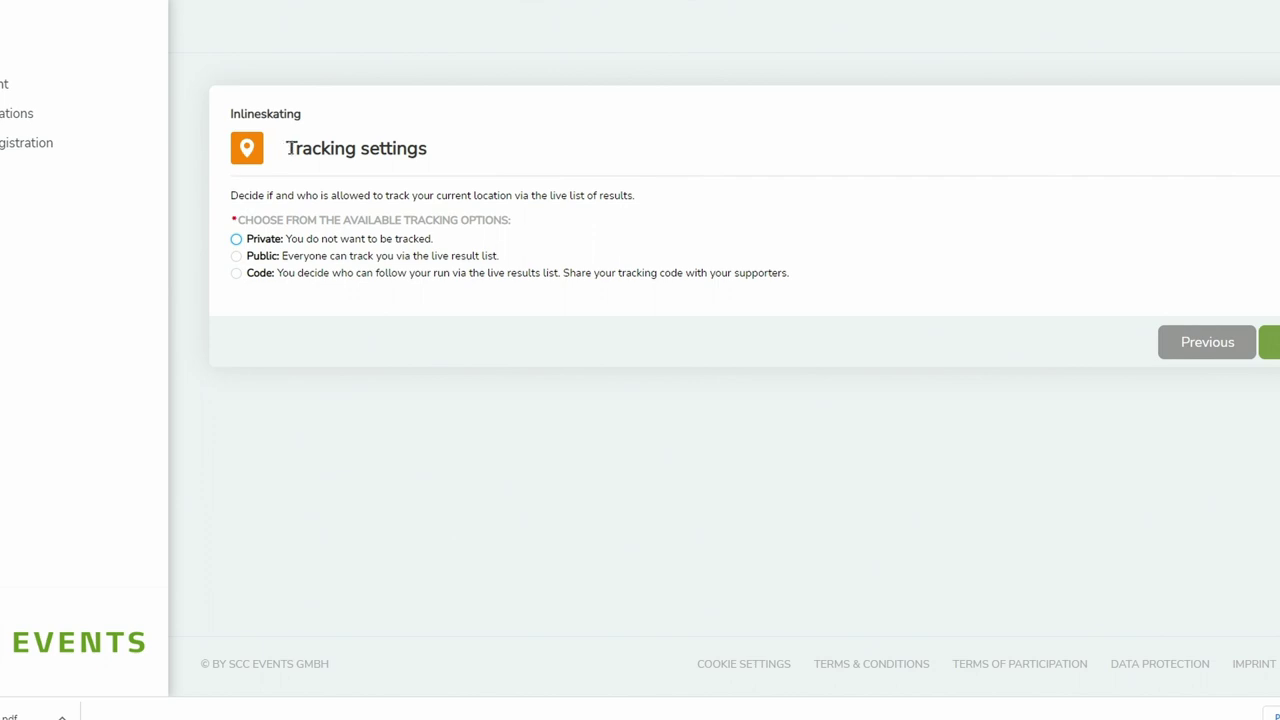
left_click(236, 240)
- Make the location tracking Public for everyone via the live results list and submit the step
left_click(1268, 342)
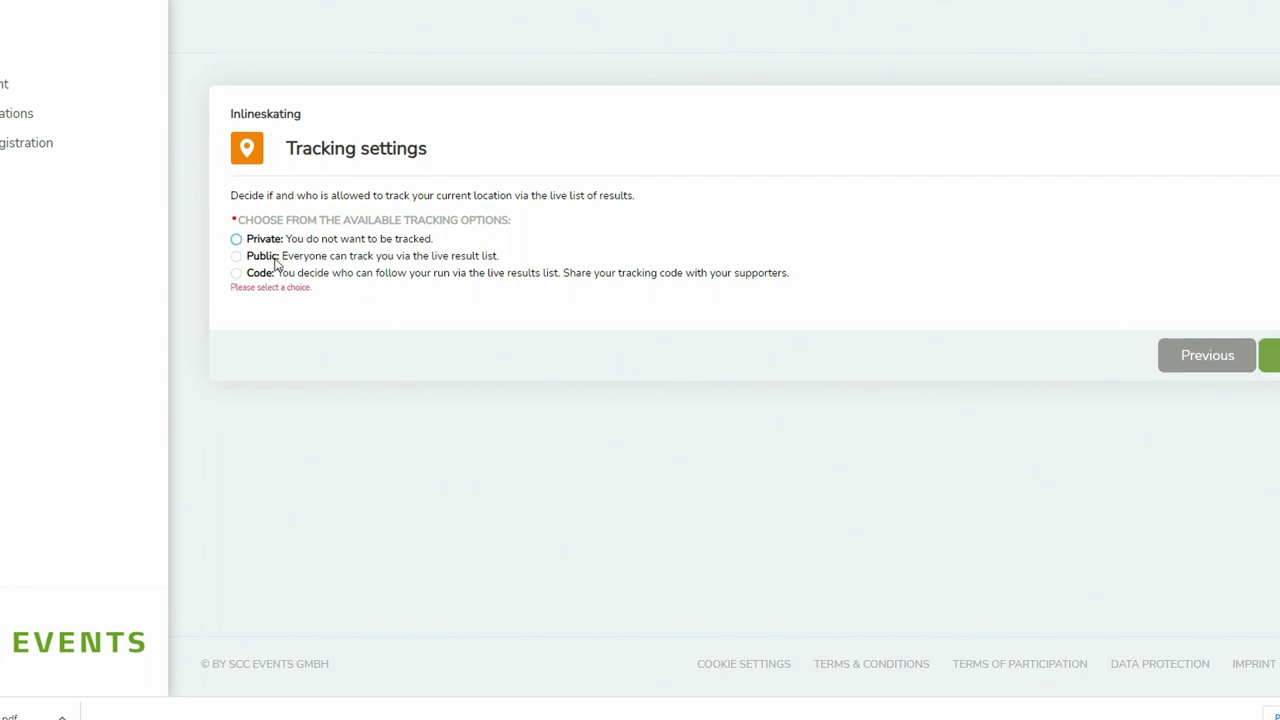
left_click(237, 256)
left_click(1268, 348)
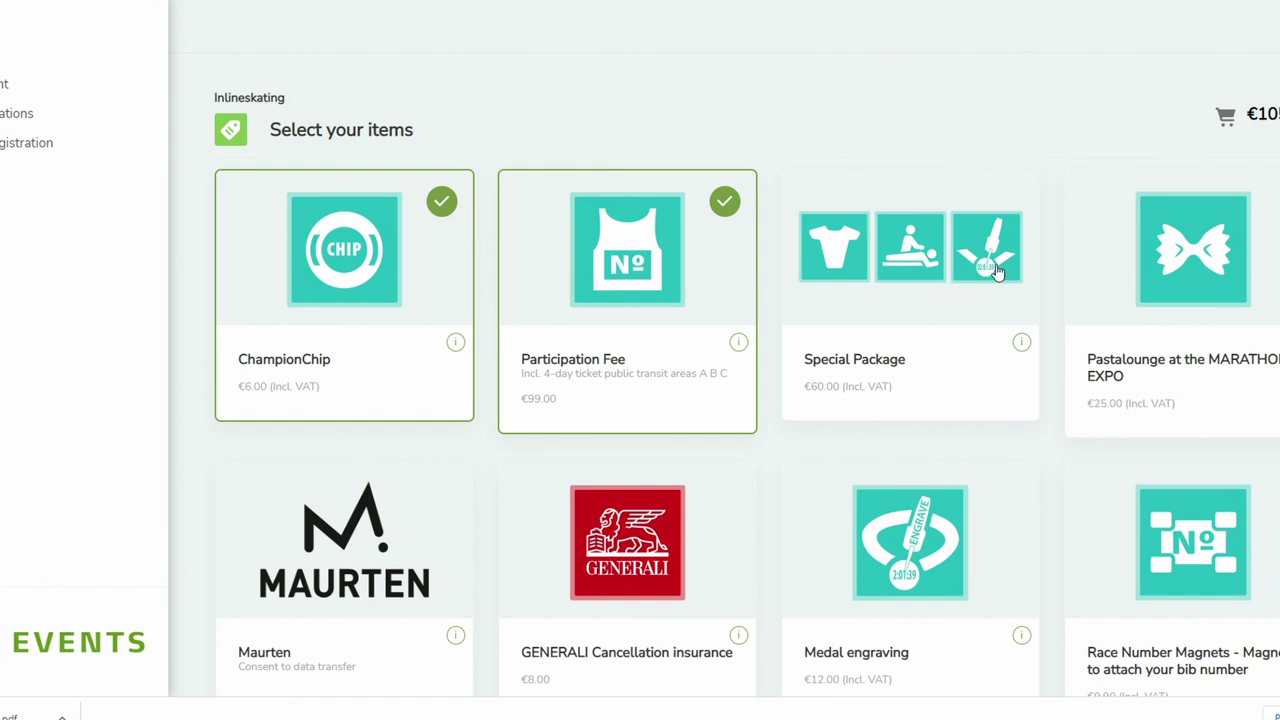
- Scroll down the item list to see the add-ons, including the tees and the €120.00 Legend Jacket
scroll(1006, 177, "down", 3)
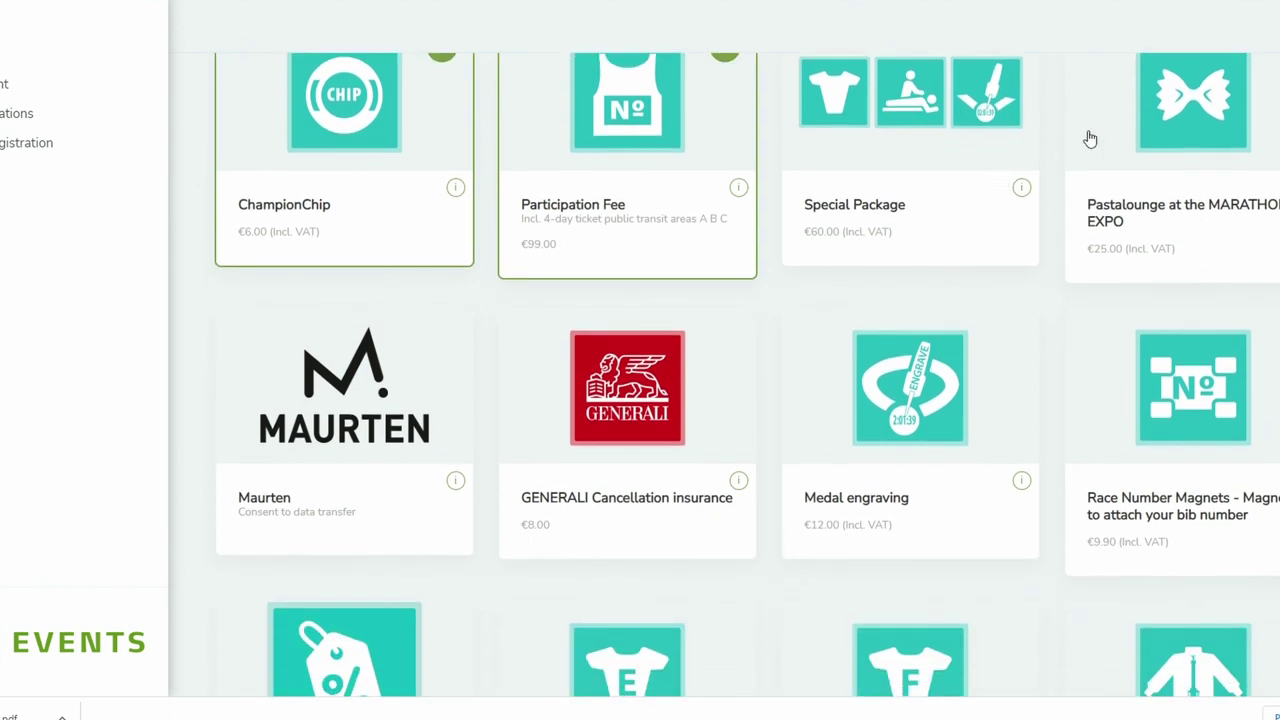
scroll(515, 312, "down", 1)
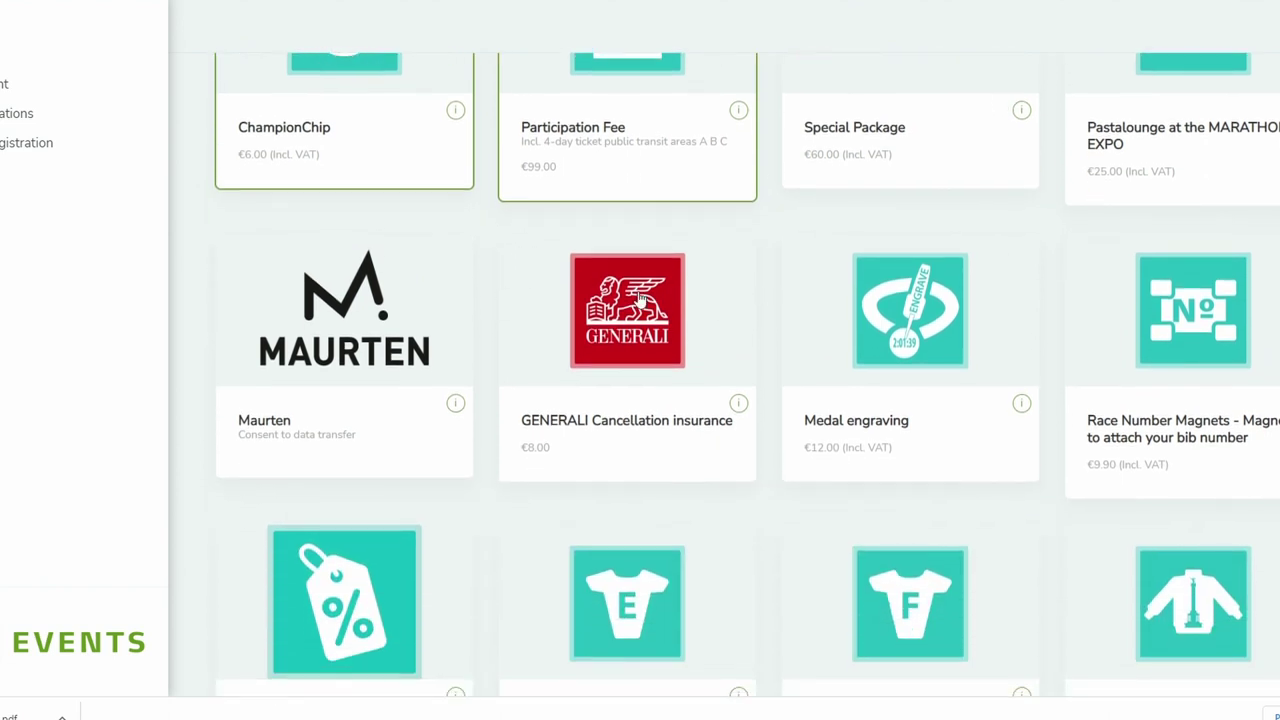
scroll(411, 305, "down", 1)
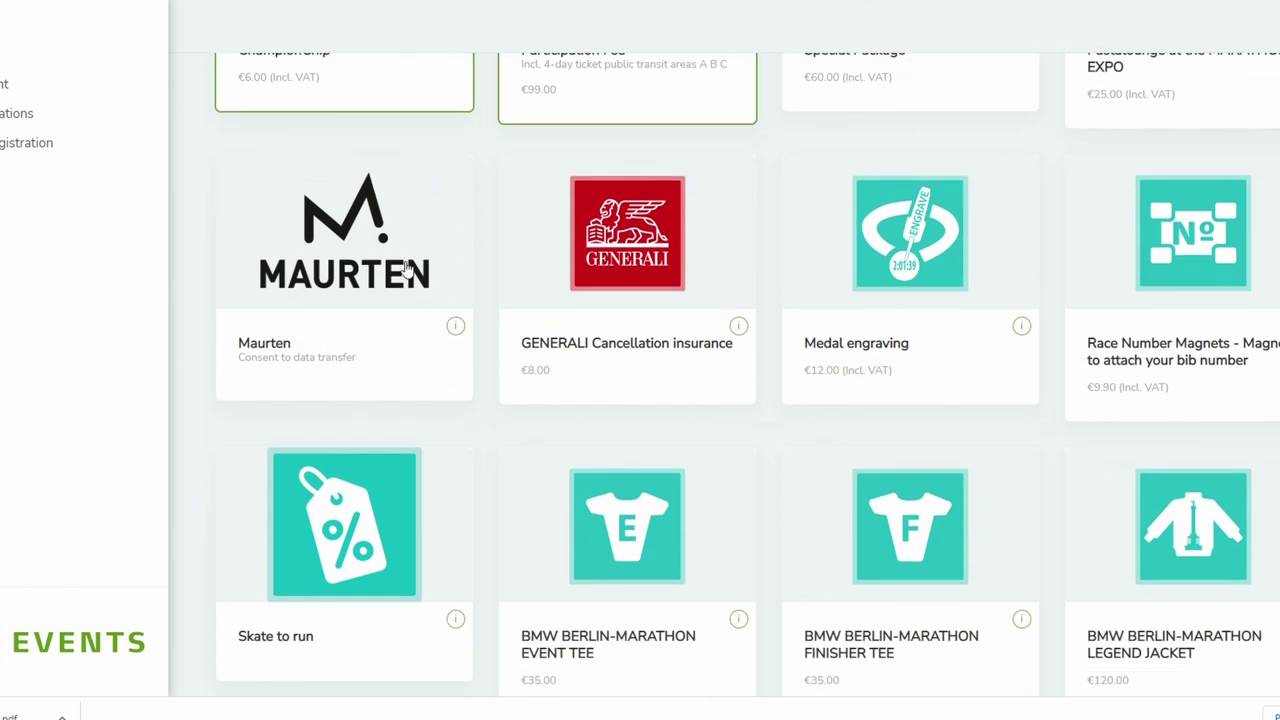
left_click(455, 326)
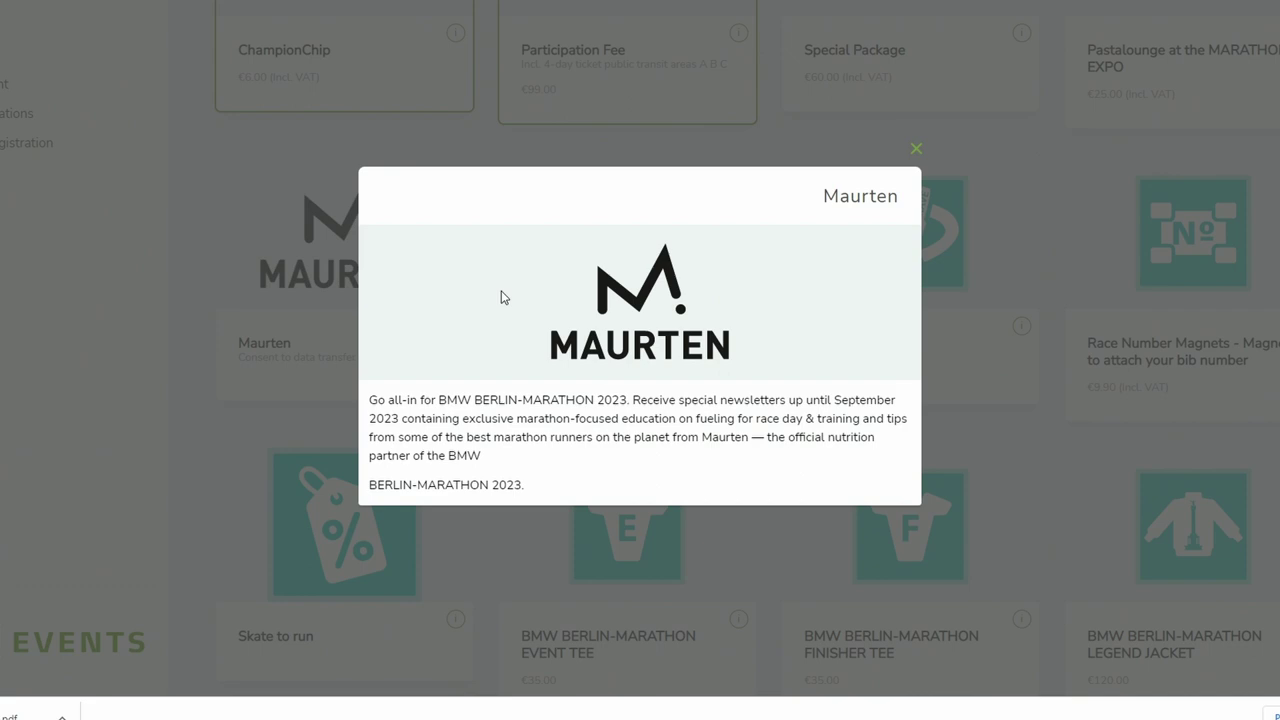
left_click(425, 156)
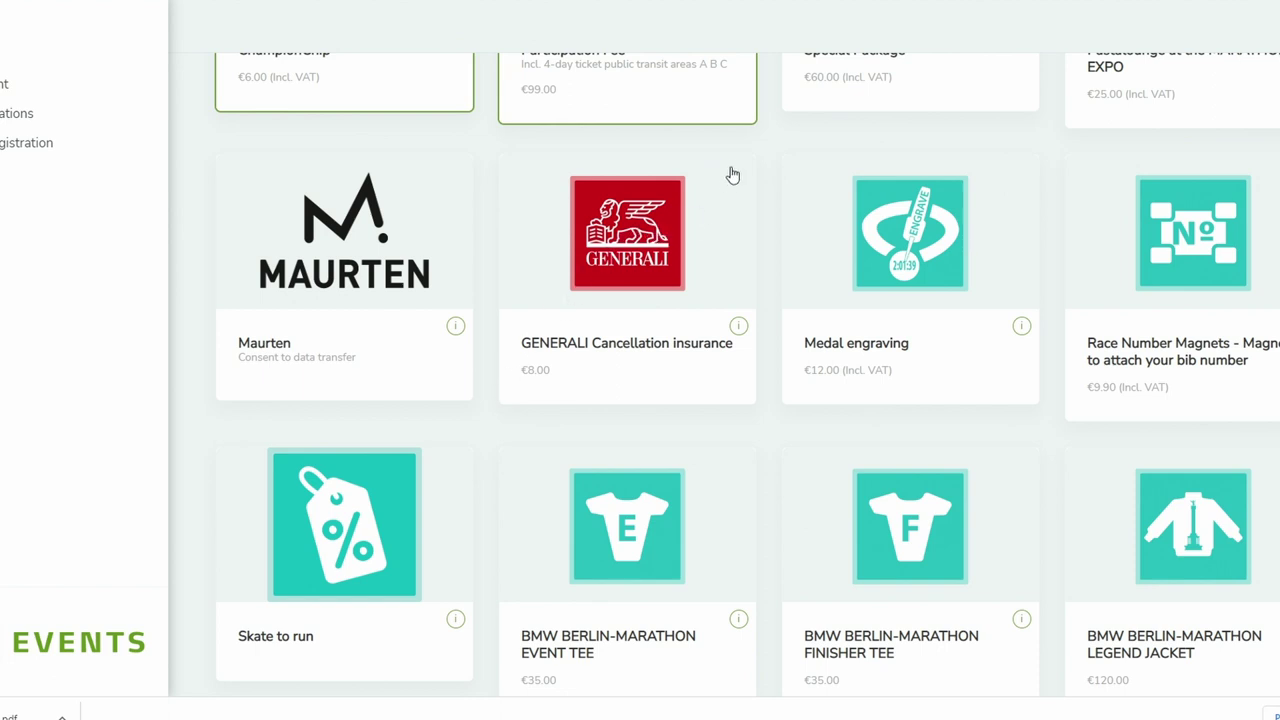
scroll(757, 215, "down", 1)
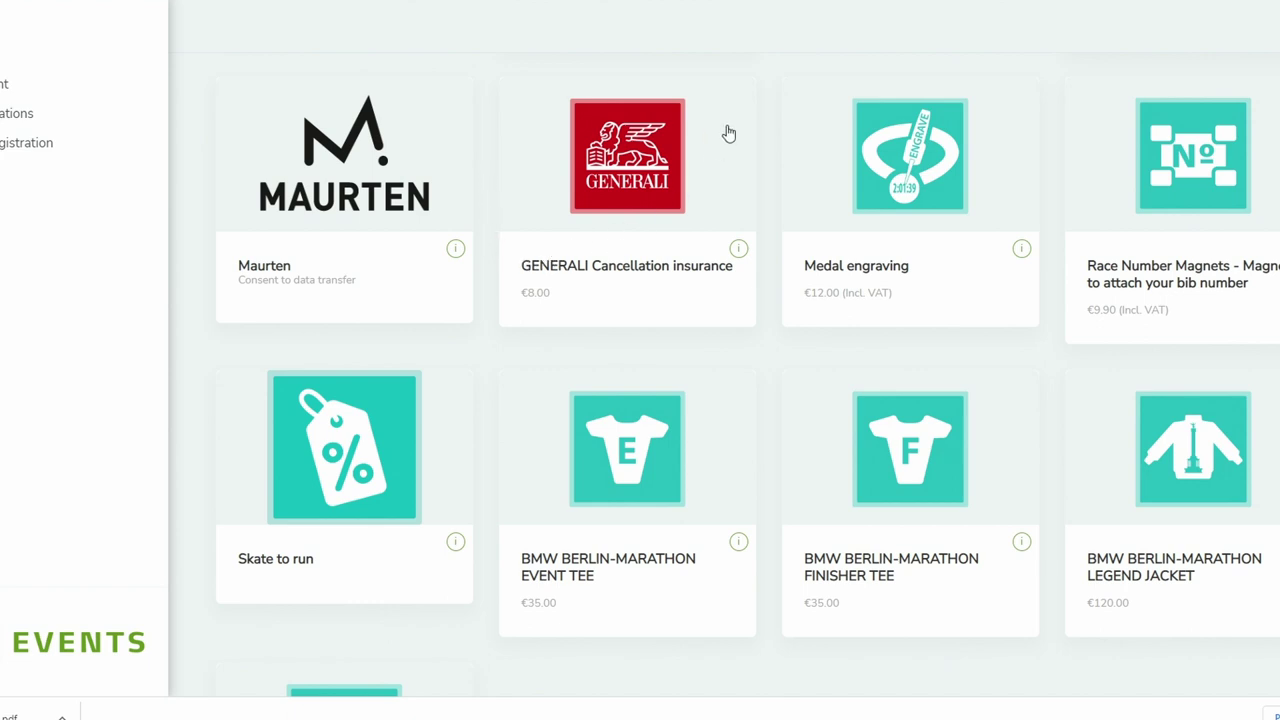
scroll(745, 150, "up", 1)
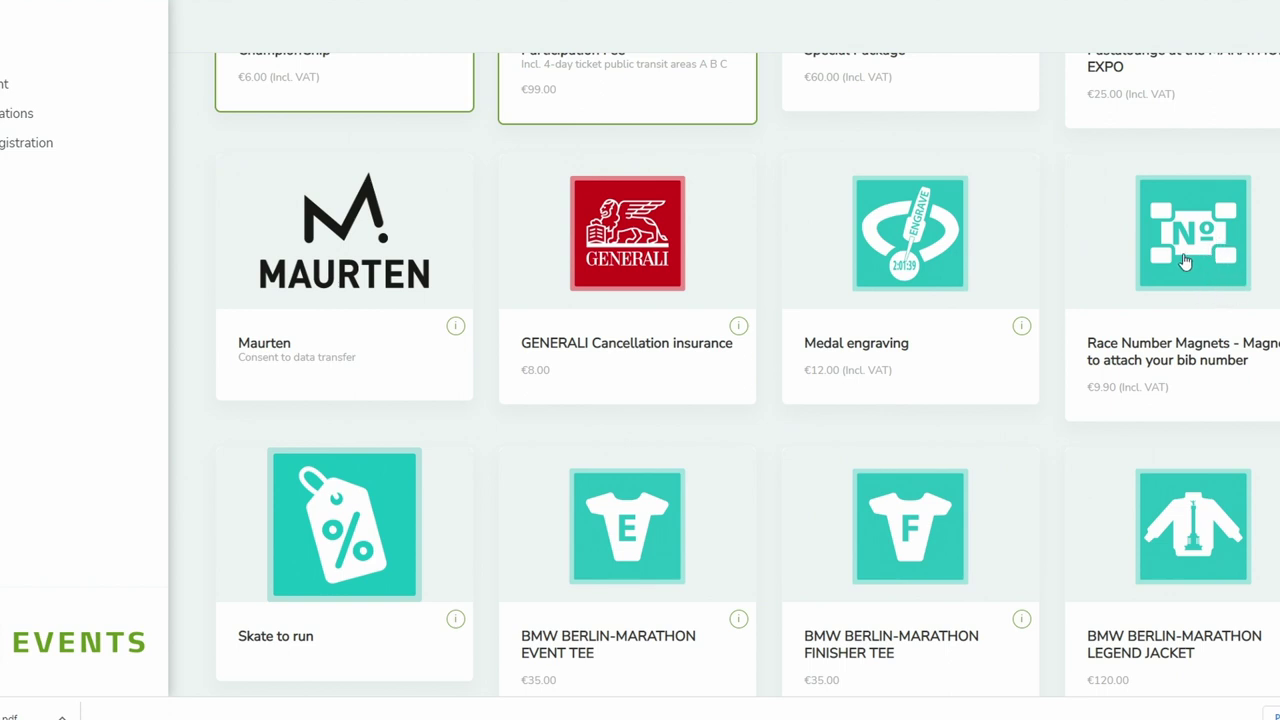
scroll(1185, 260, "down", 1)
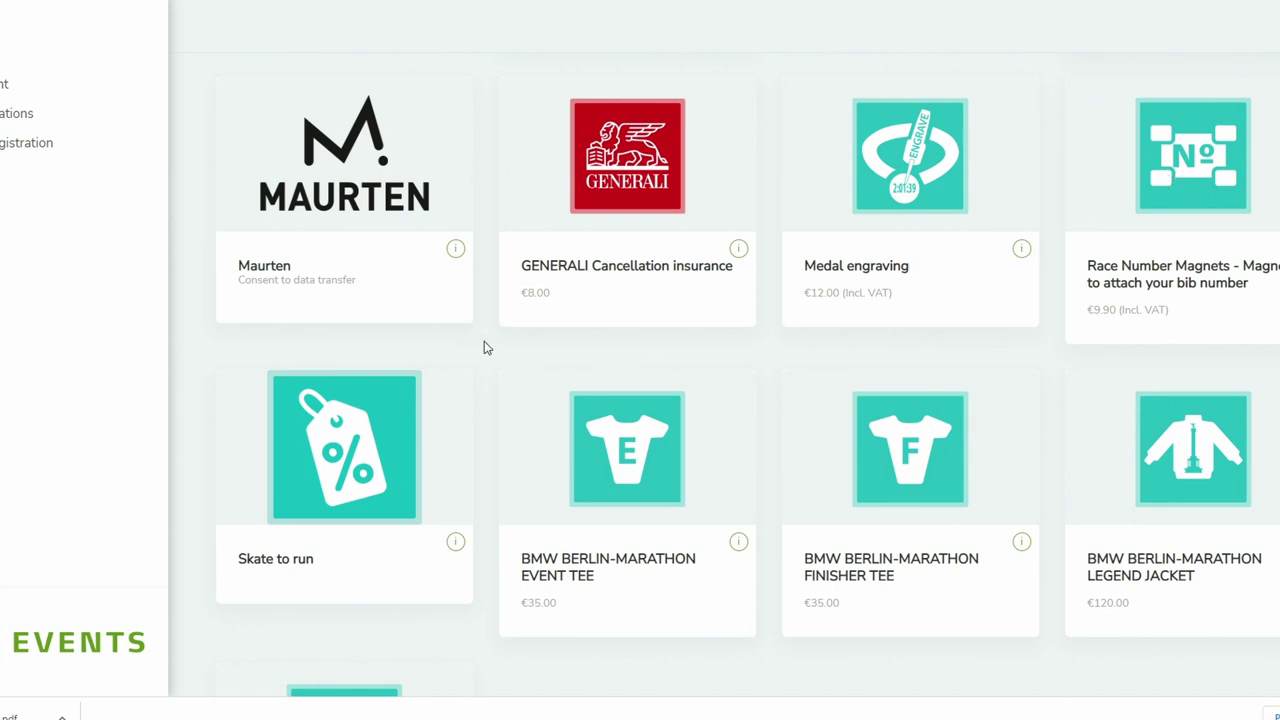
- Scroll to the bottom of the product grid and continue with the two chosen items
scroll(484, 346, "down", 1)
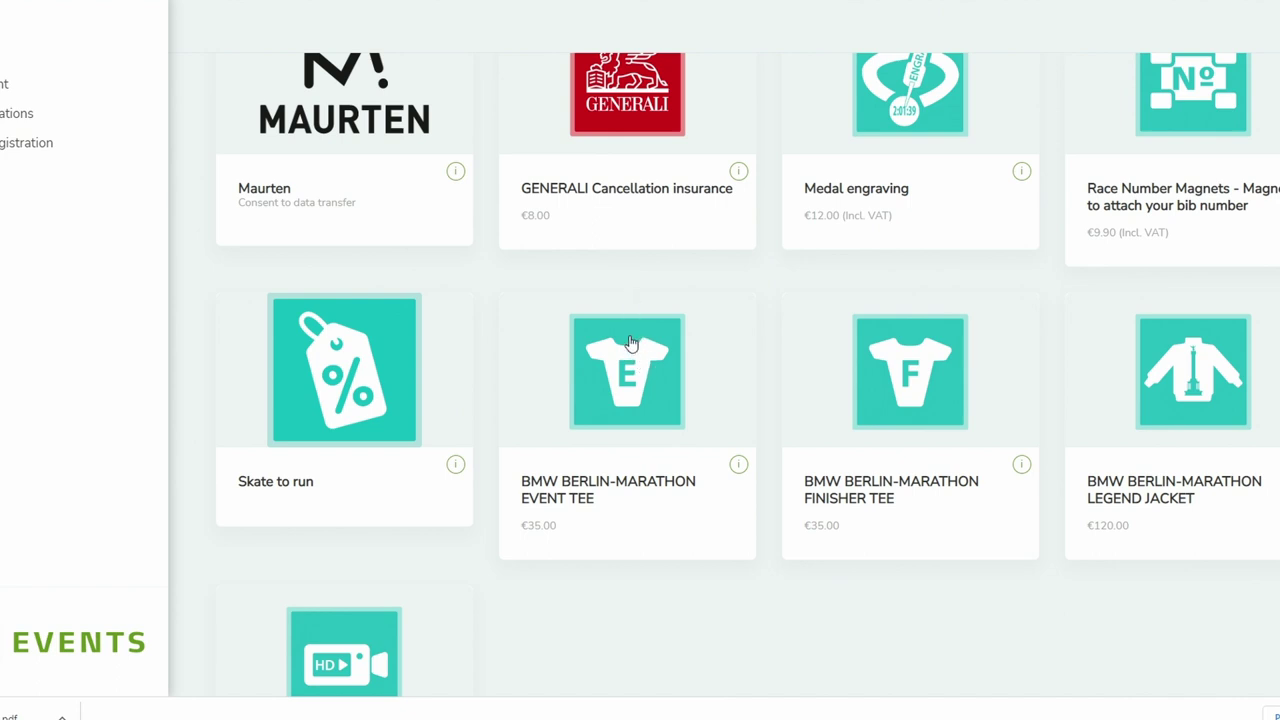
scroll(657, 368, "down", 1)
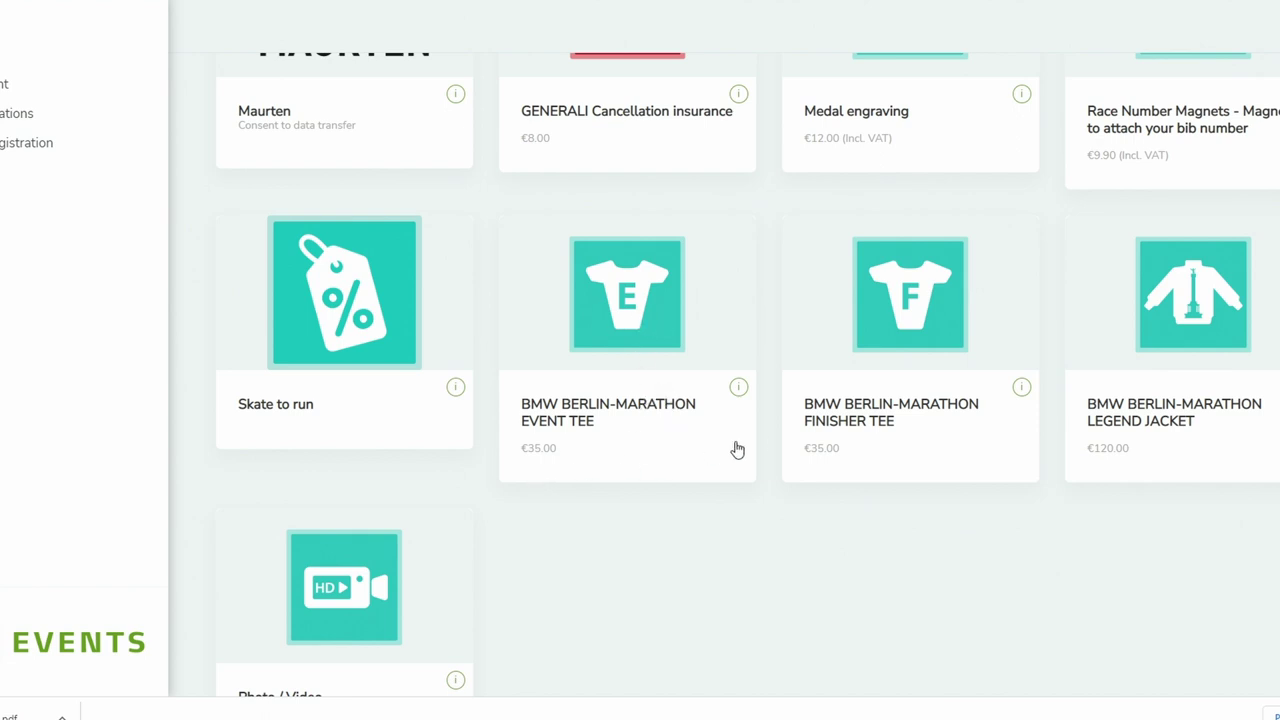
scroll(905, 335, "down", 1)
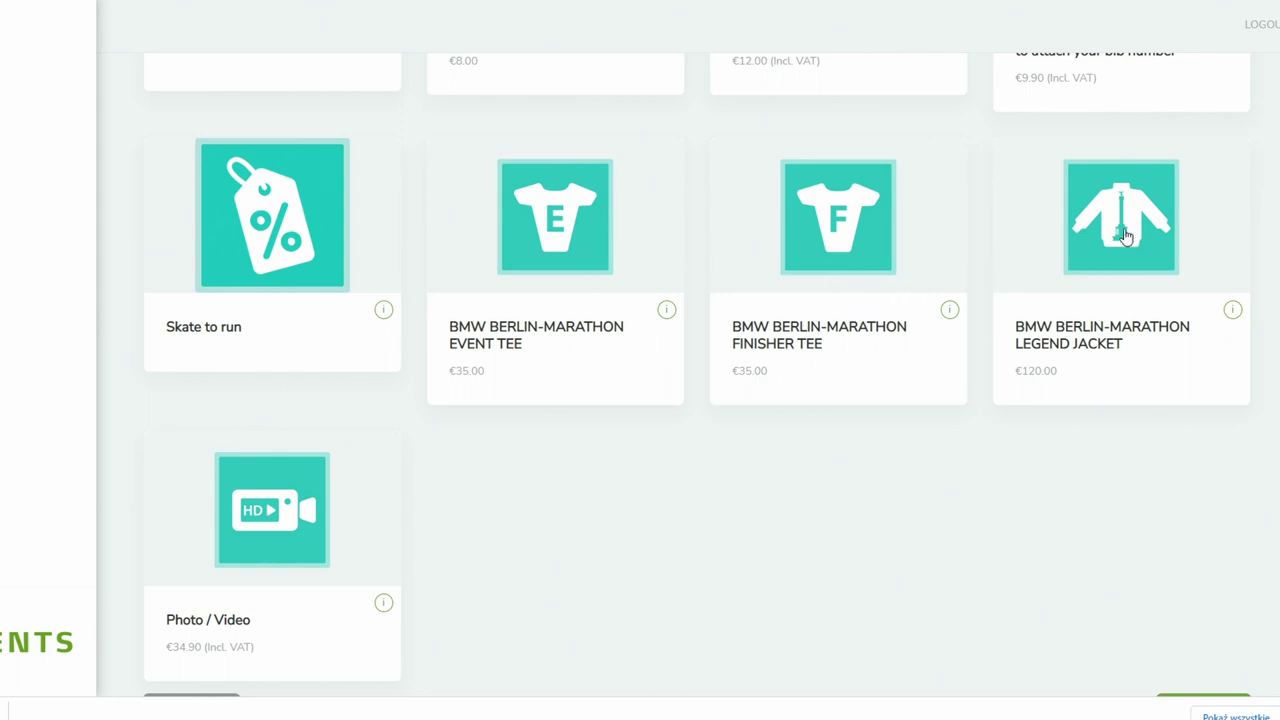
scroll(456, 376, "down", 2)
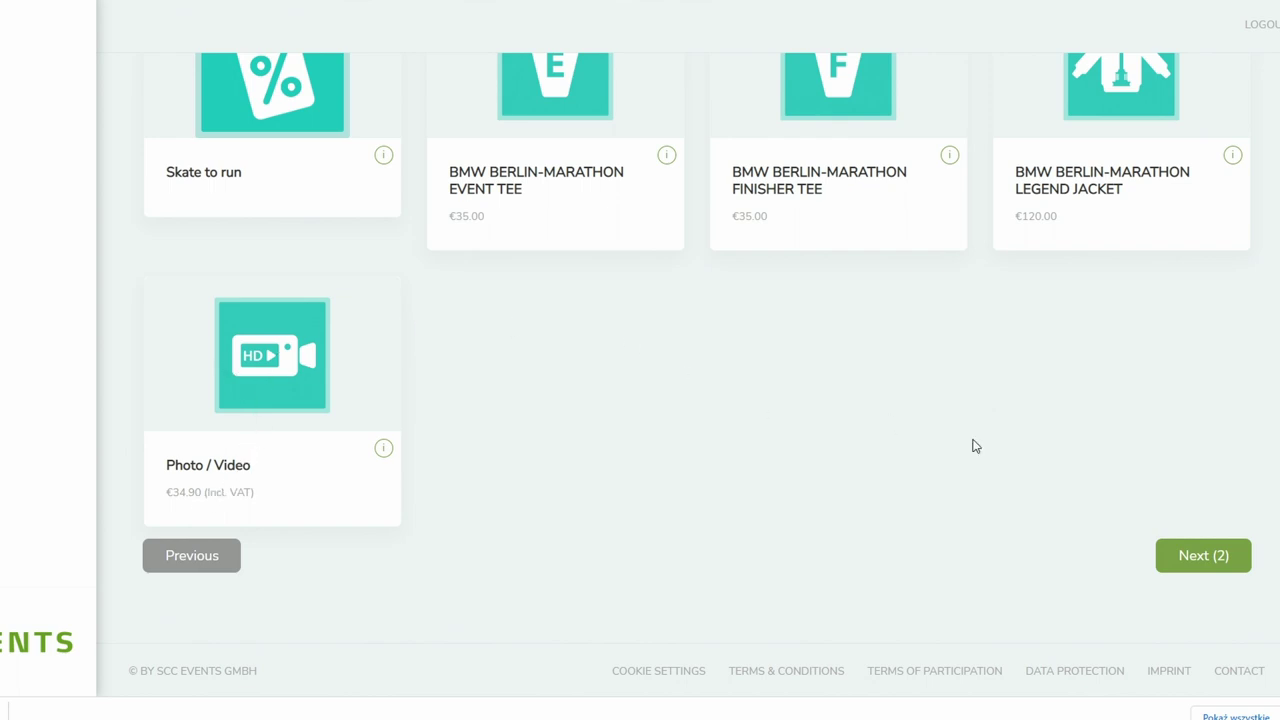
left_click(1191, 563)
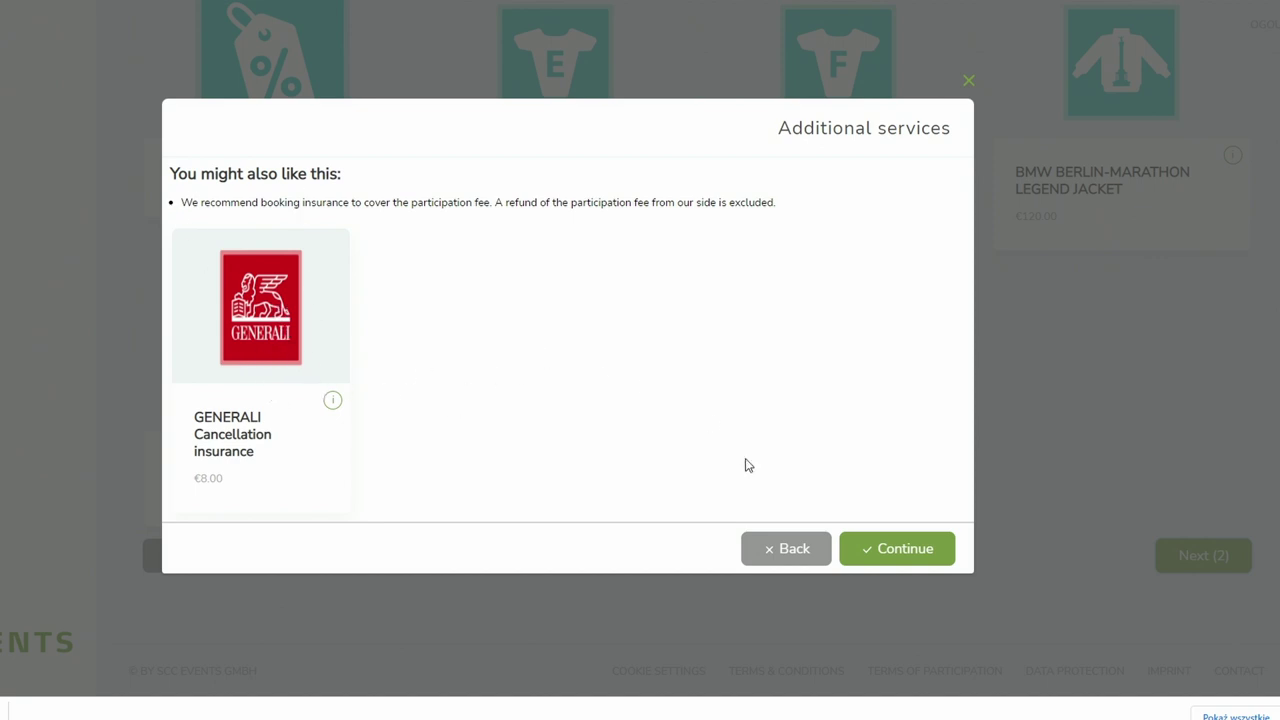
- Skip the GENERALI insurance offer and show the €105.00 order summary
left_click(889, 552)
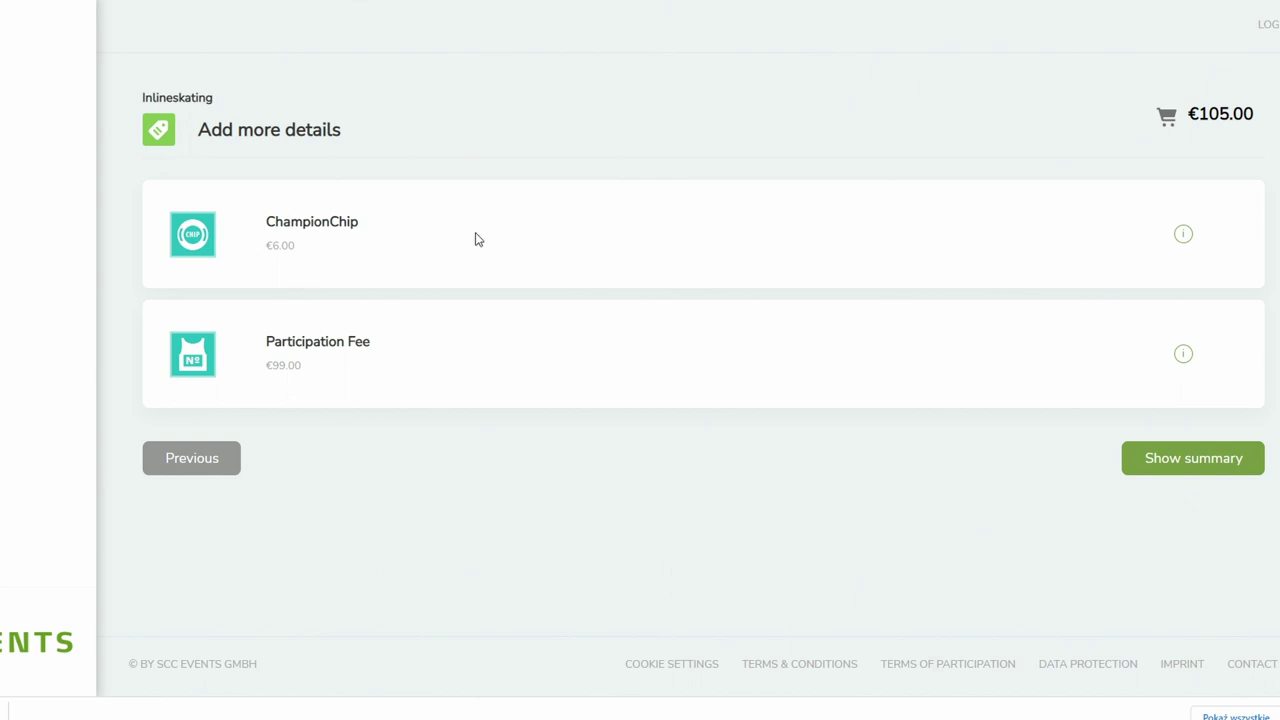
left_click(1158, 462)
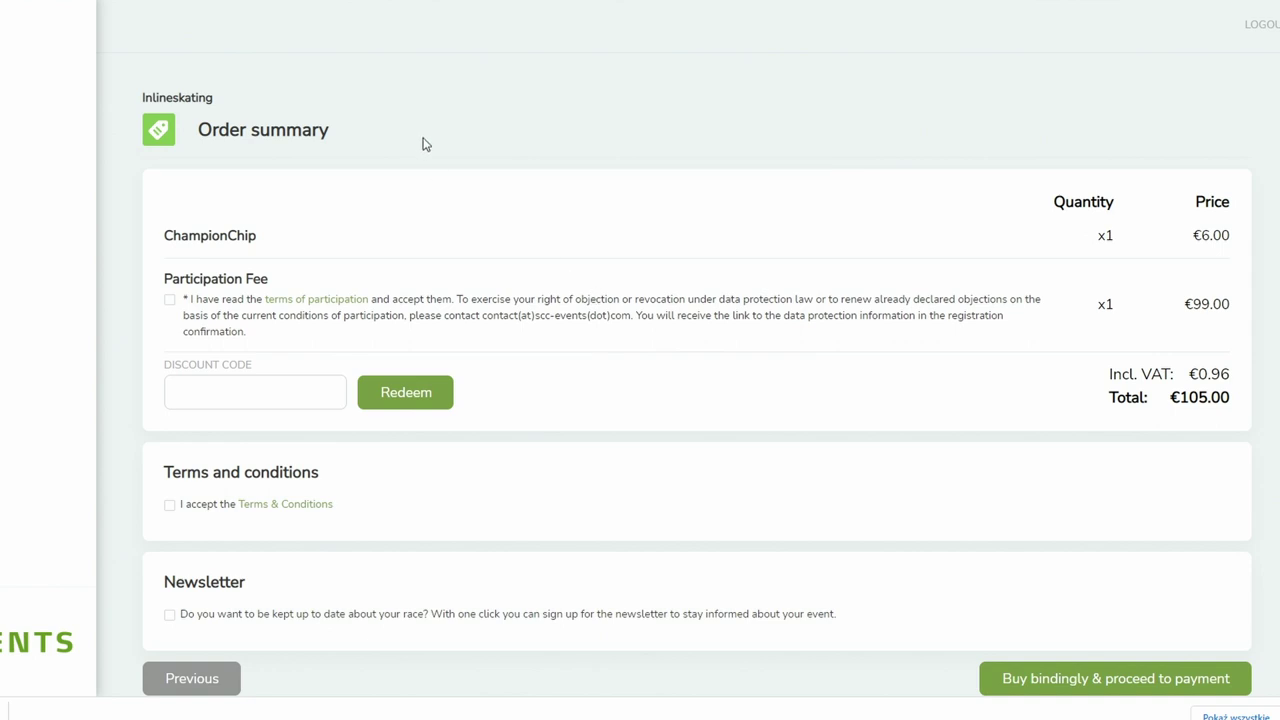
- Accept the terms of participation and Terms & Conditions, then switch to the Inlineskating dashboard window
left_click(170, 302)
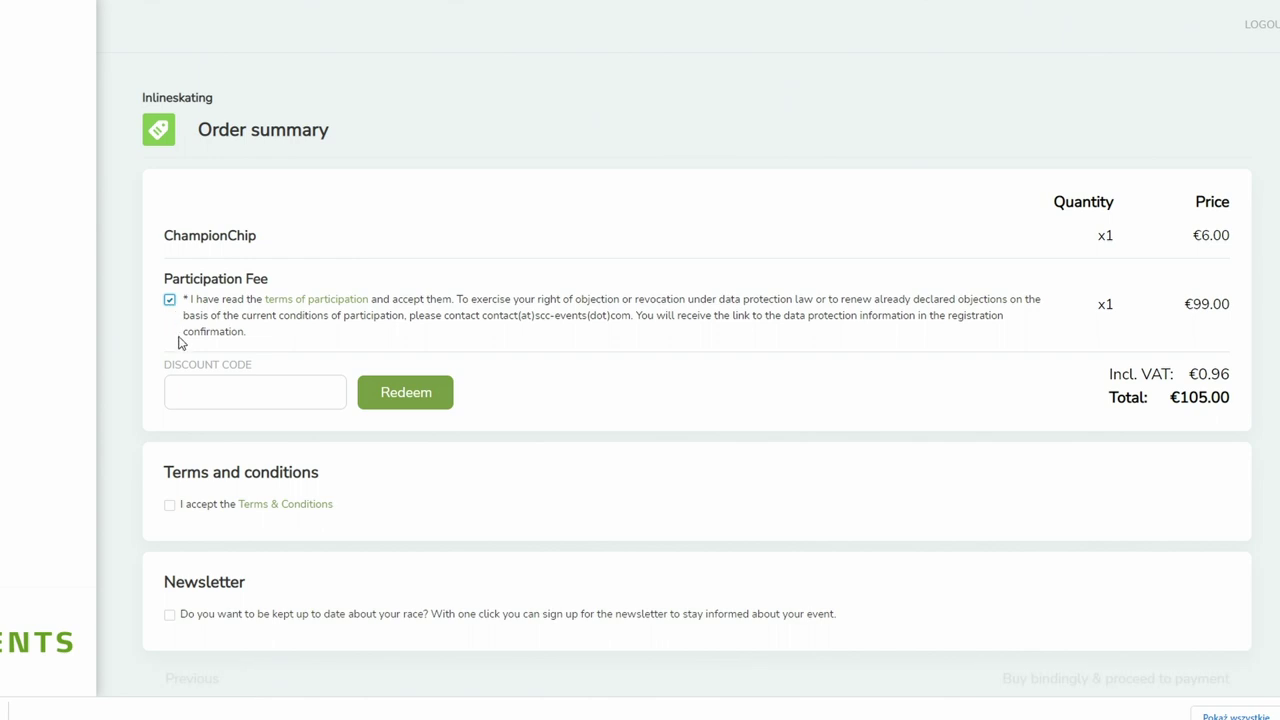
left_click(170, 508)
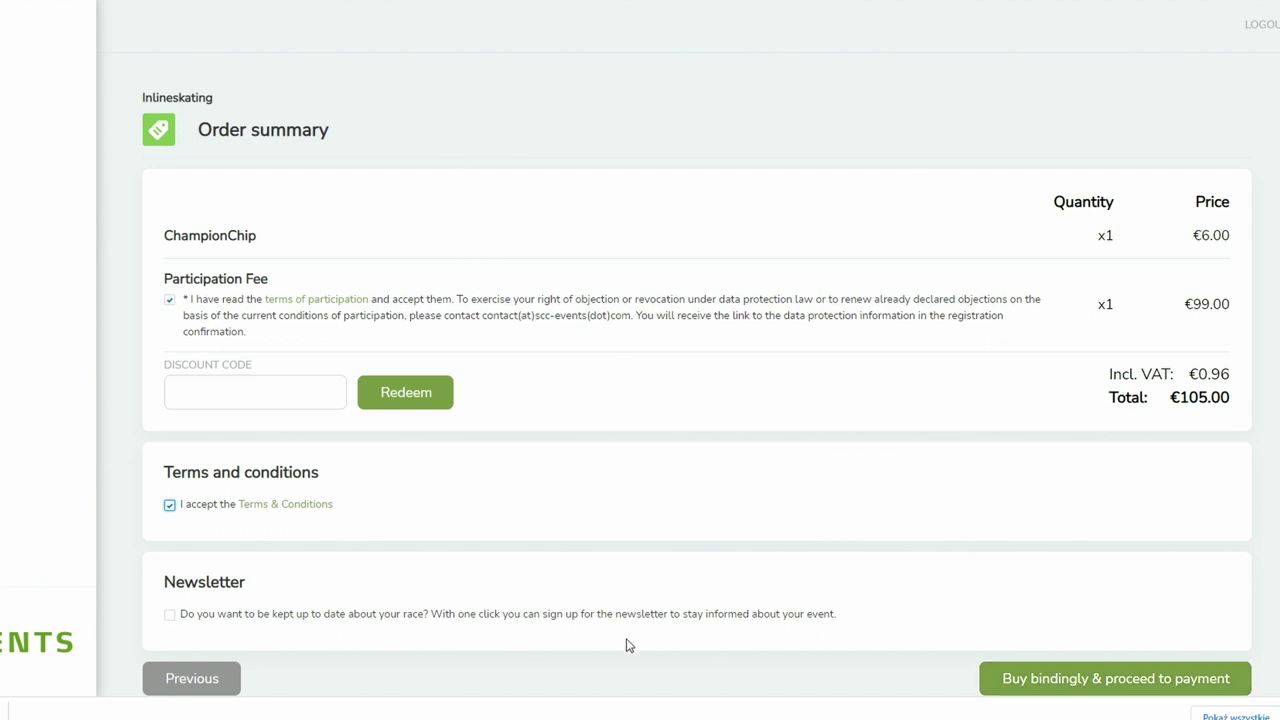
mouse_move(715, 718)
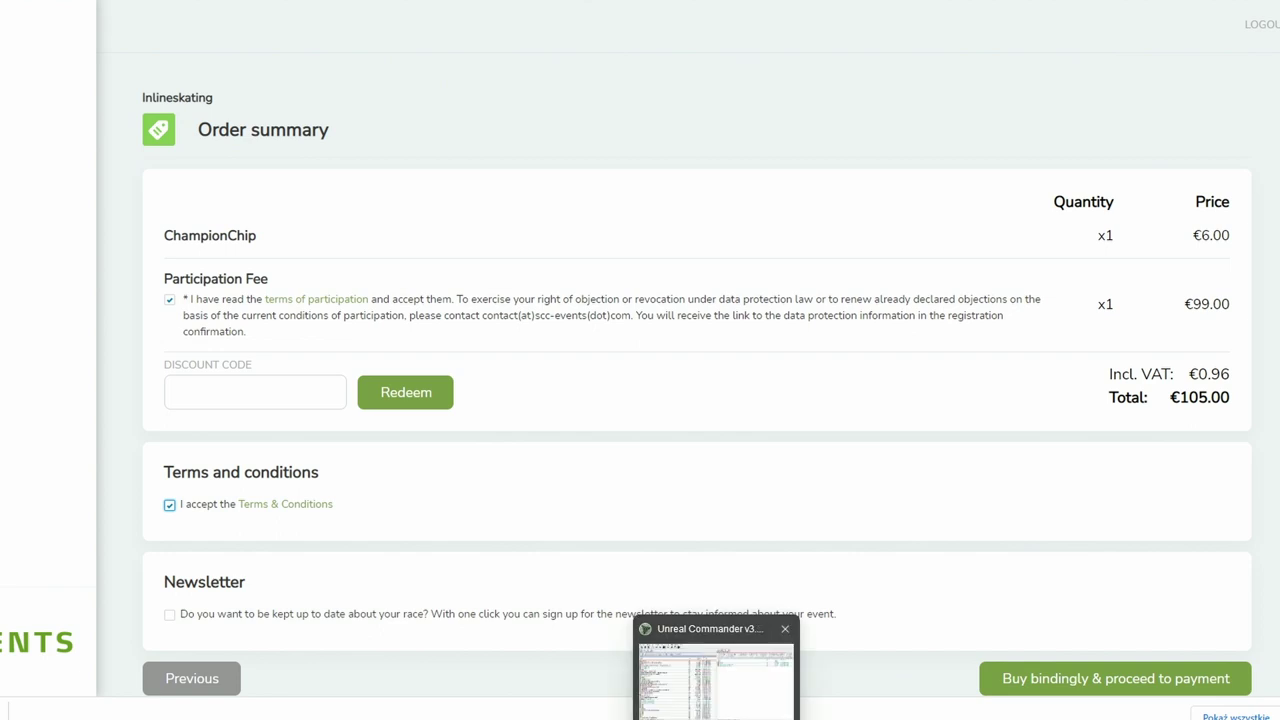
left_click(575, 675)
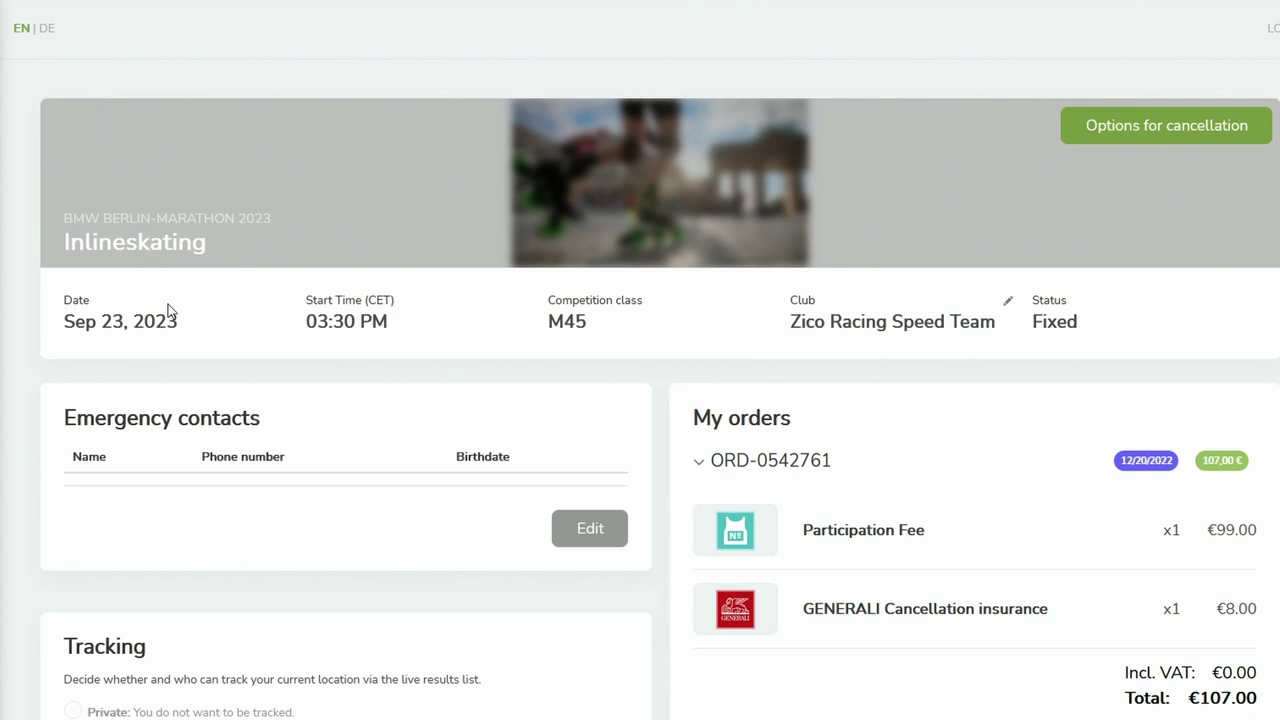
scroll(118, 306, "down", 2)
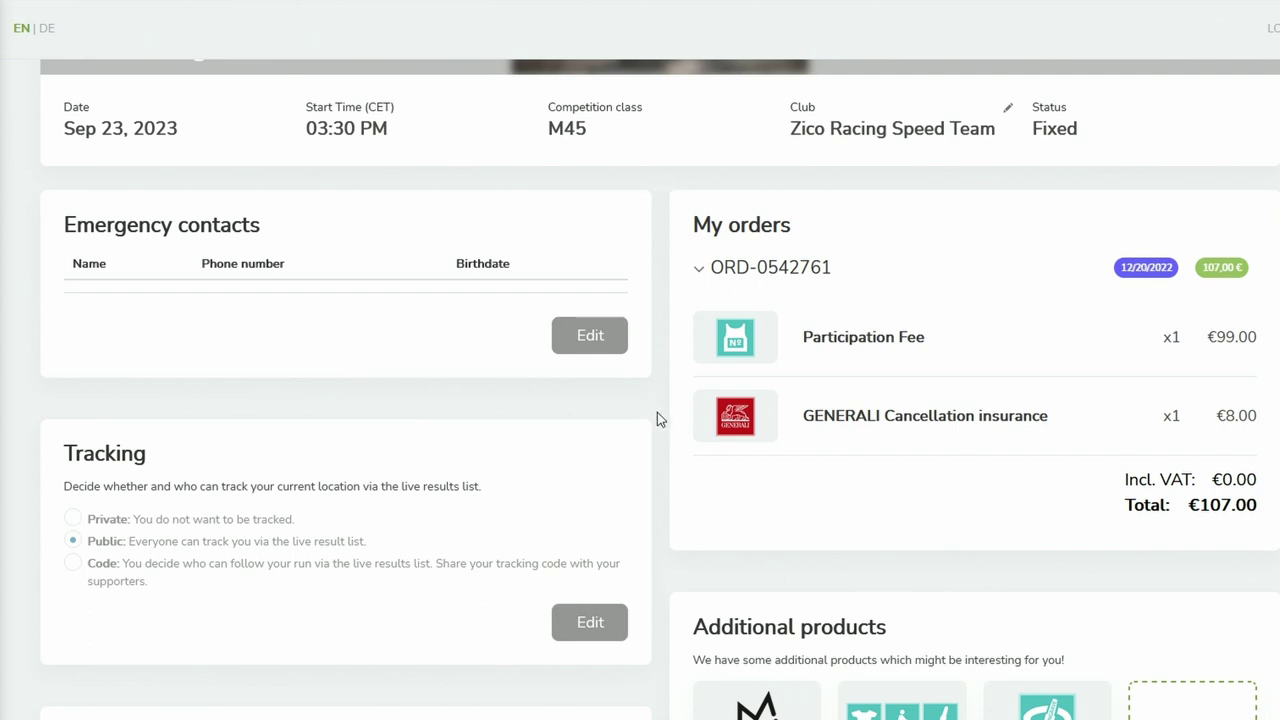
scroll(657, 419, "down", 2)
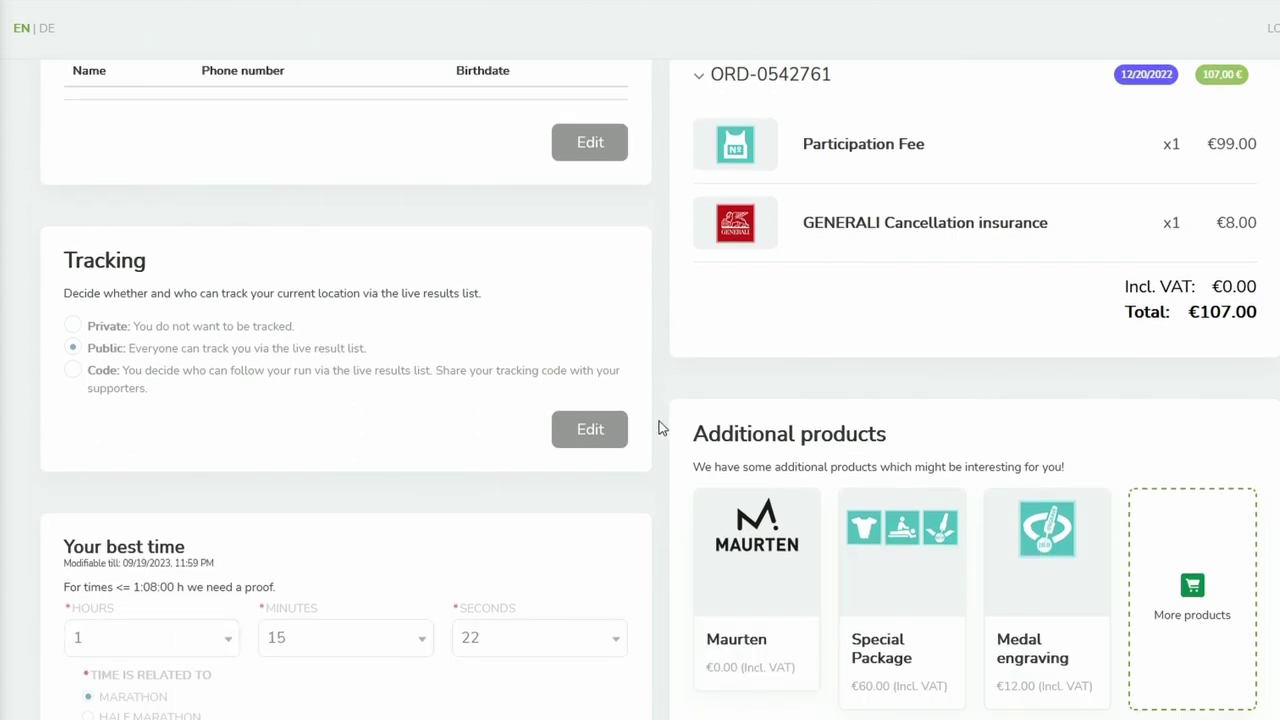
- Scroll through the registration dashboard's orders and additional products
scroll(646, 415, "down", 2)
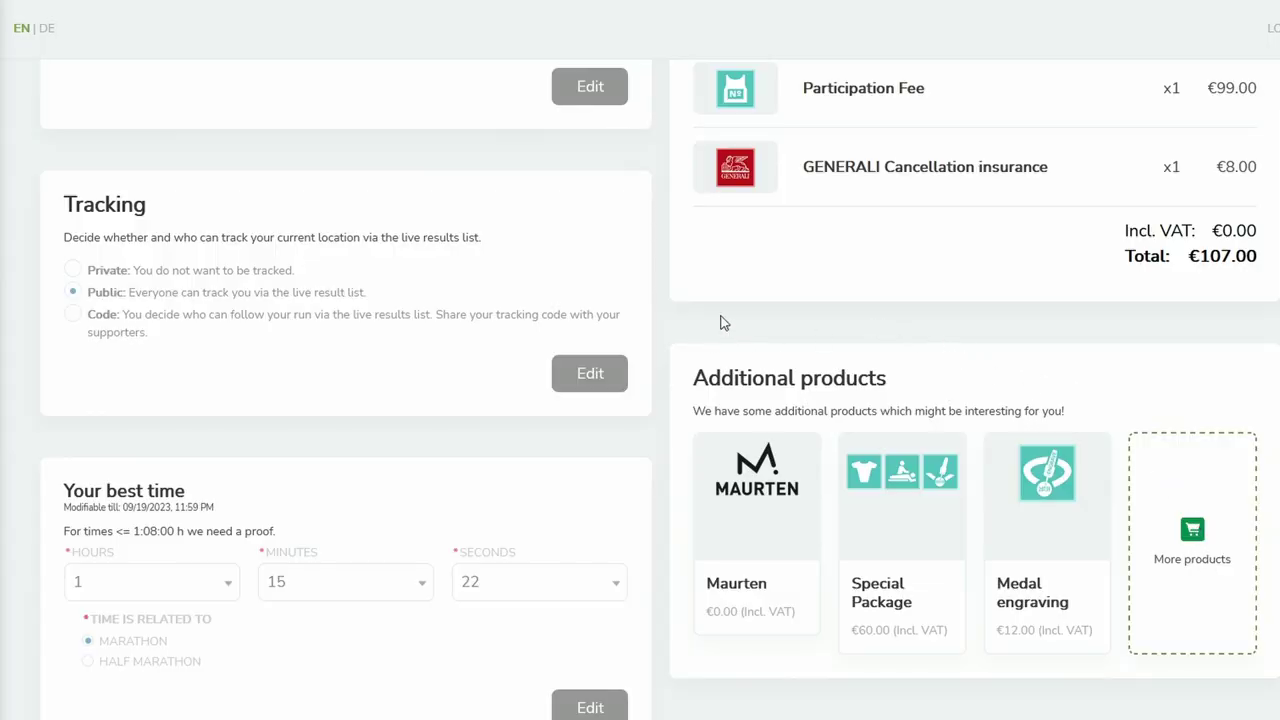
scroll(749, 337, "up", 2)
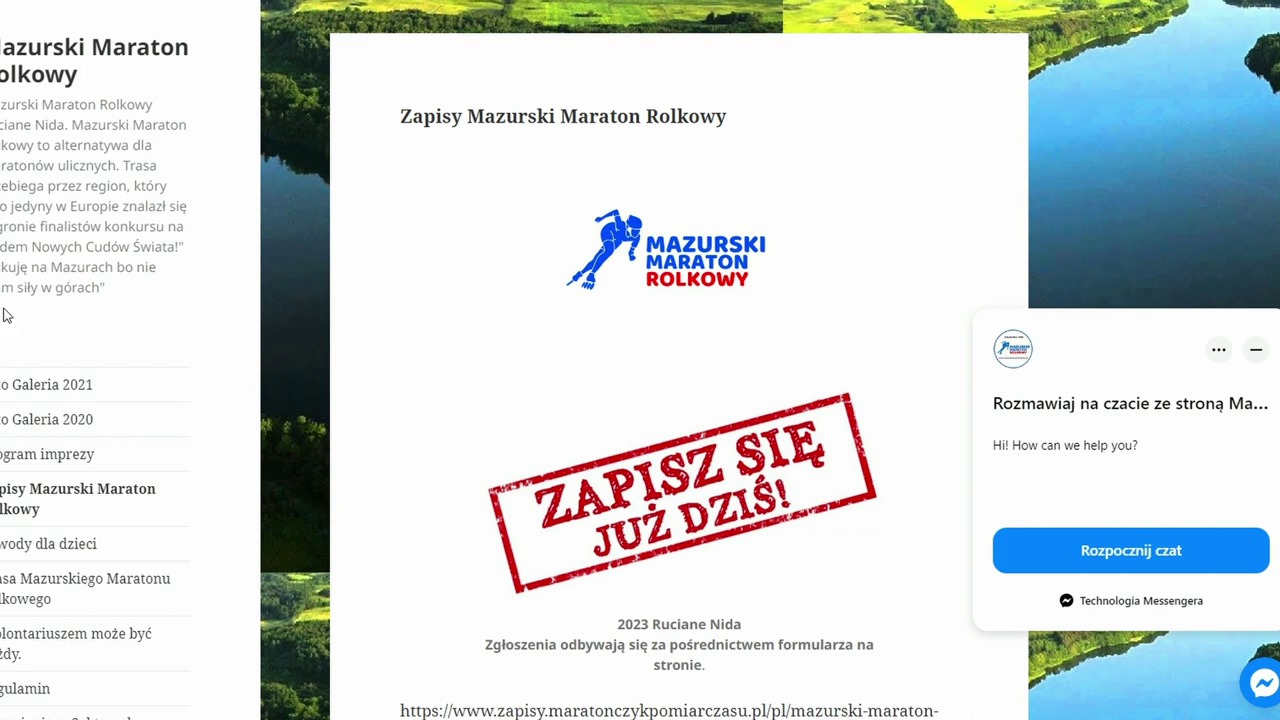
- Dismiss the chat popup and open the copied Mazurski Maraton Rolkowy registration link in the address bar
left_click(1255, 349)
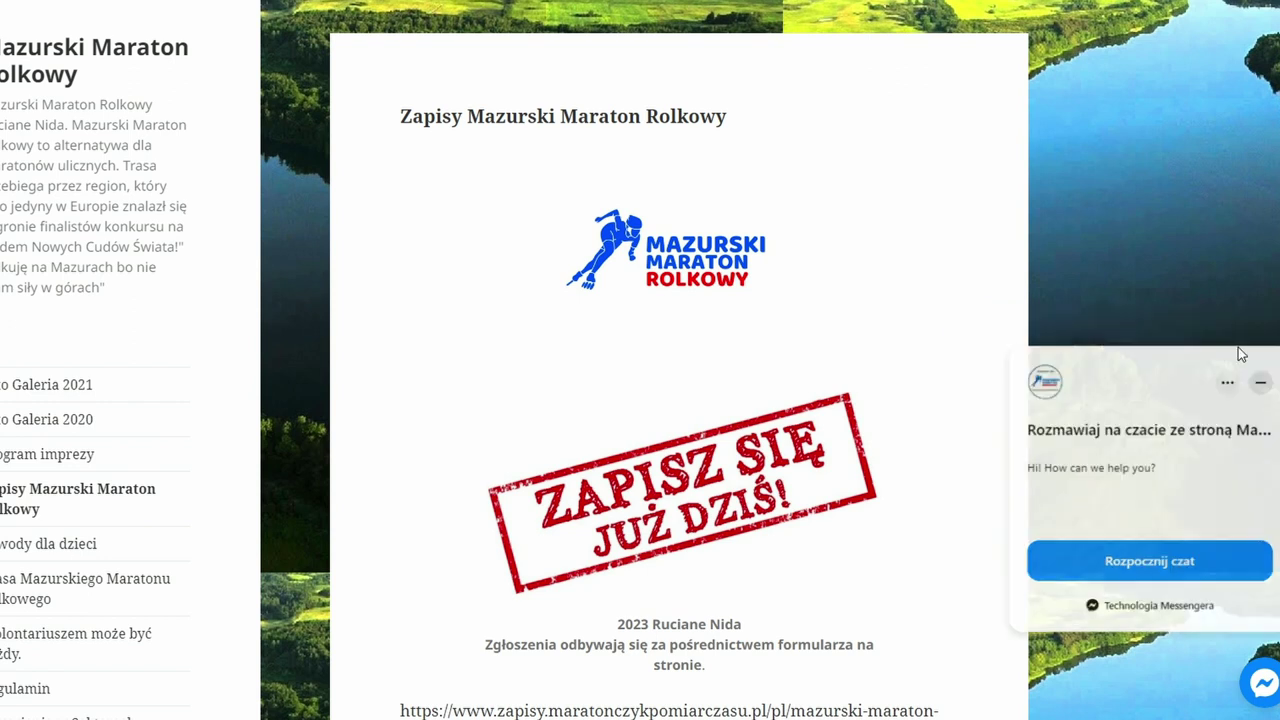
scroll(680, 400, "down", 3)
left_click_drag(463, 484, 397, 426)
key("ctrl+c")
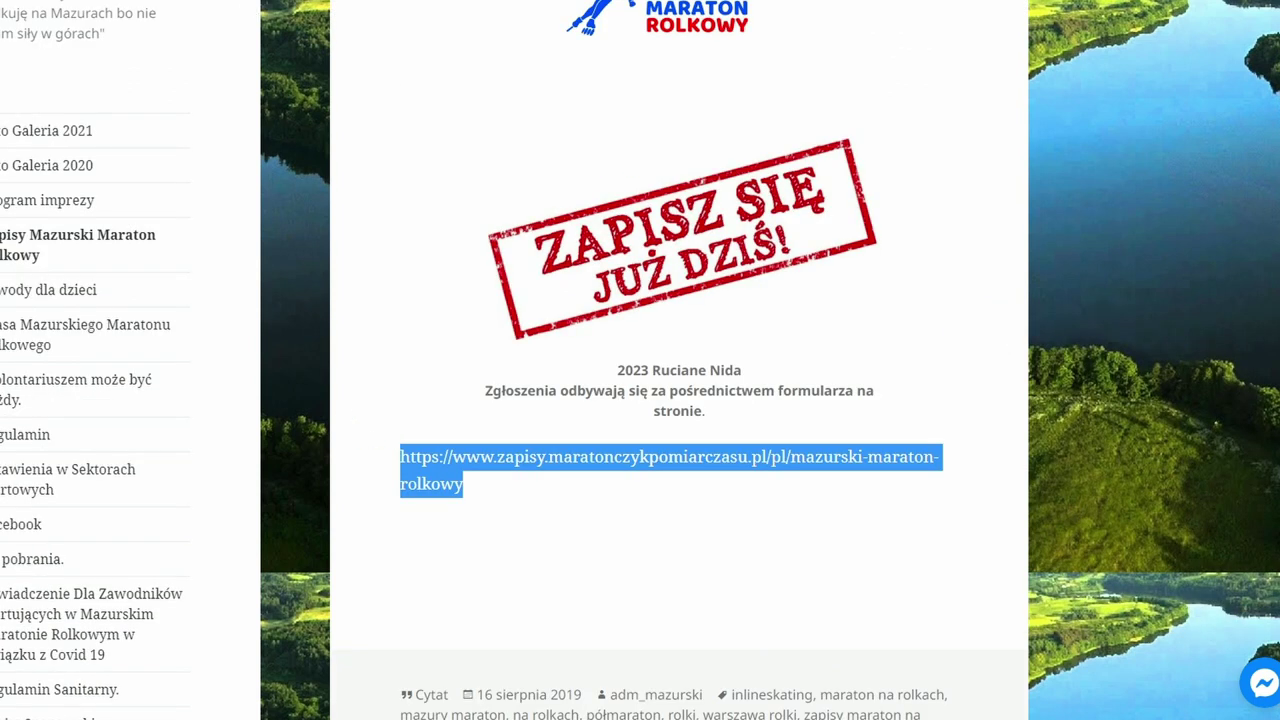
key("alt+Tab")
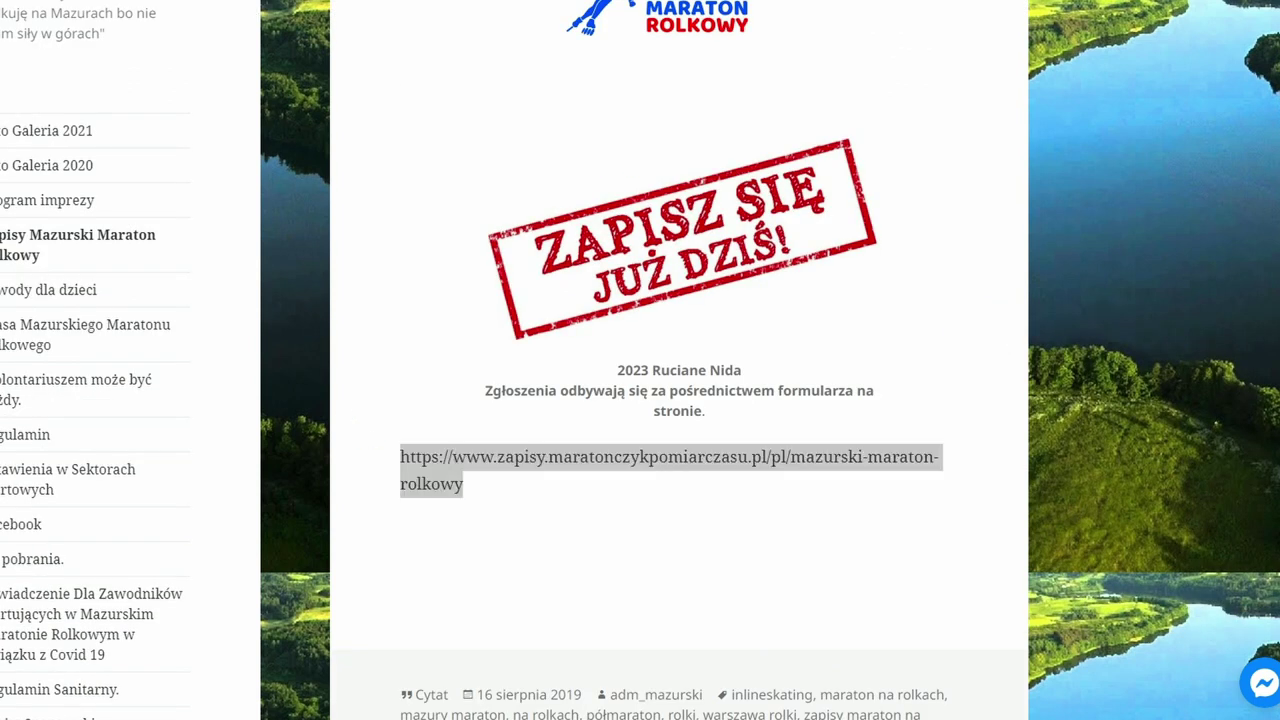
key("ctrl+v")
key("Return")
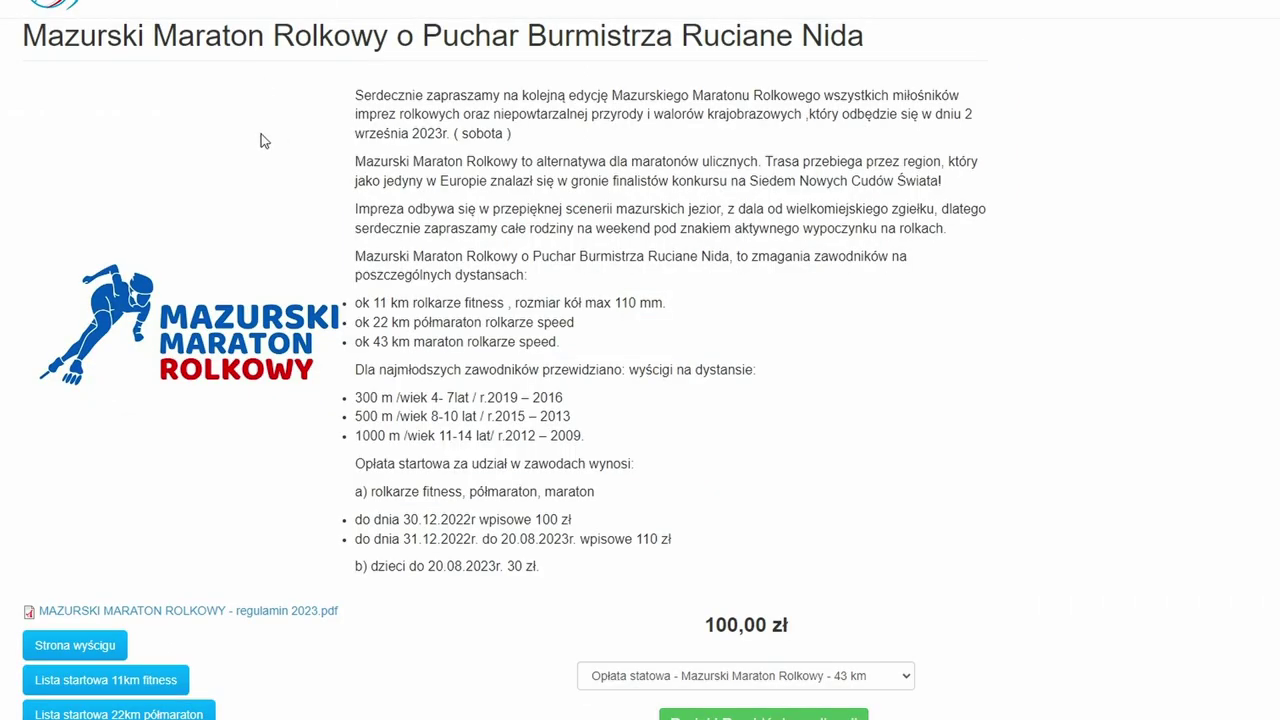
- Add the 43 km entry fee of 100,00 zł and proceed to checkout
scroll(290, 156, "down", 1)
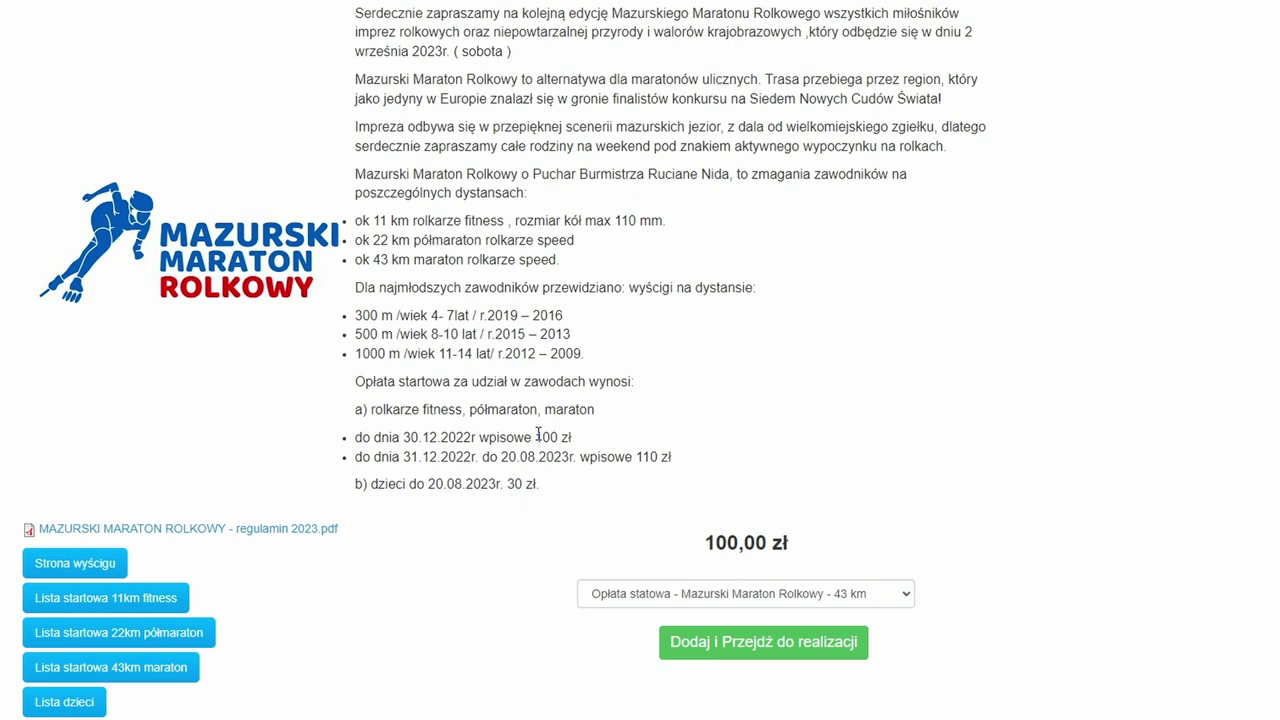
left_click(714, 643)
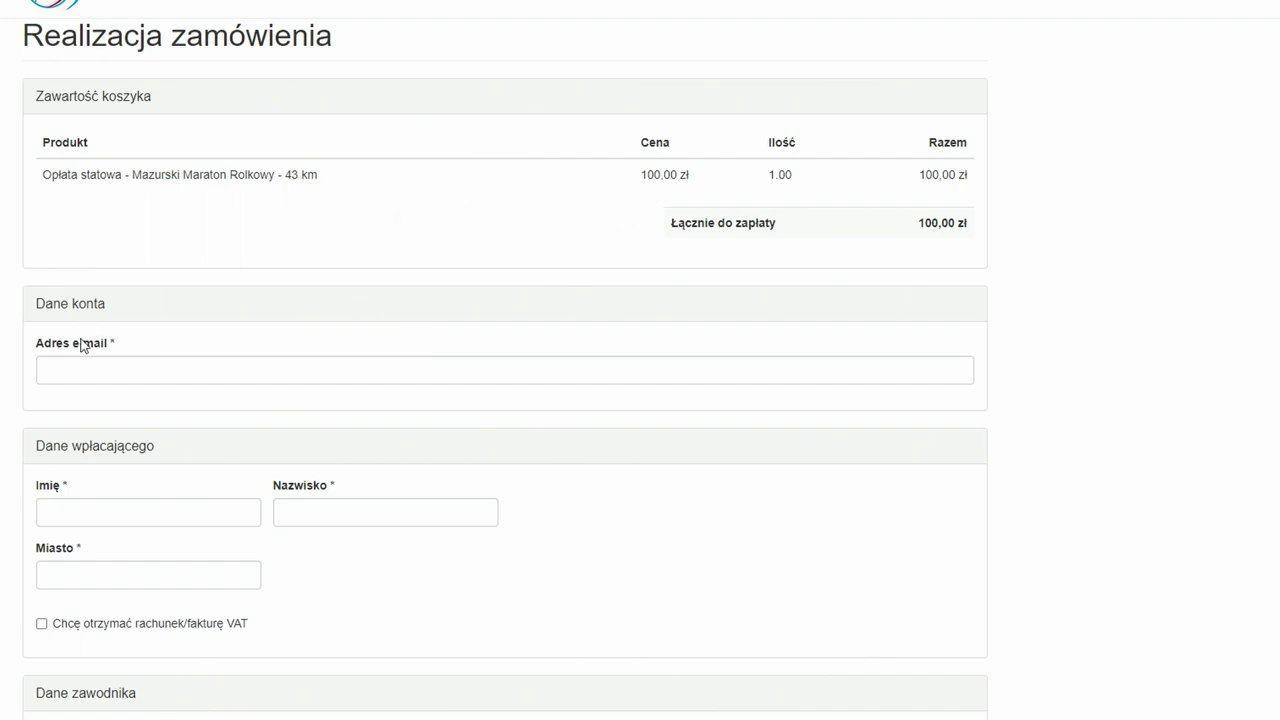
- Enter the payer's first name, surname and city, and tick the VAT invoice checkbox
left_click(80, 373)
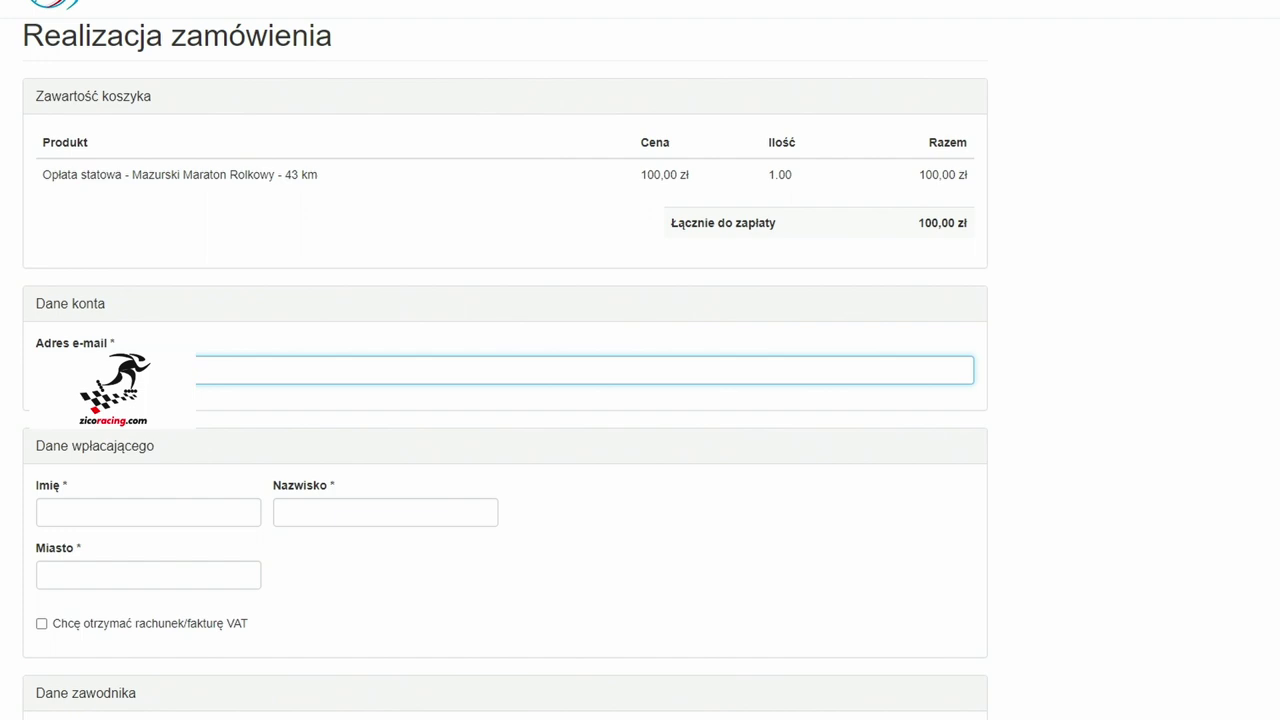
left_click(77, 513)
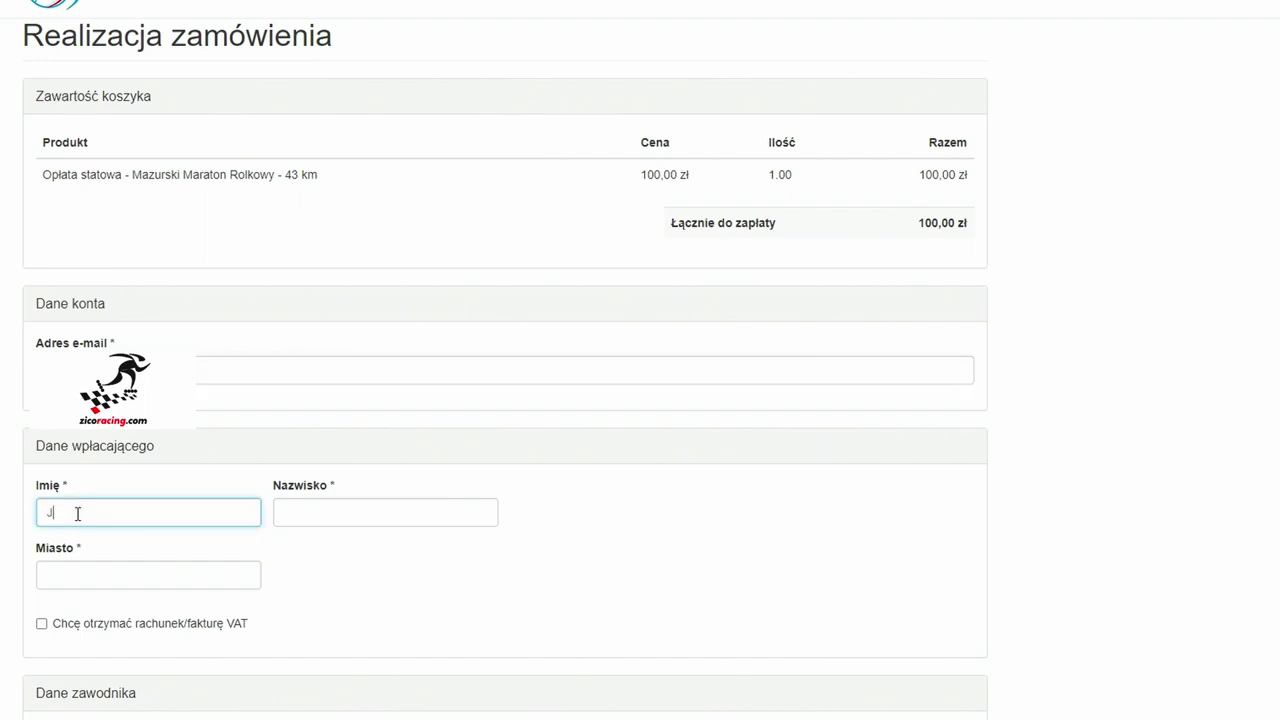
key("Tab")
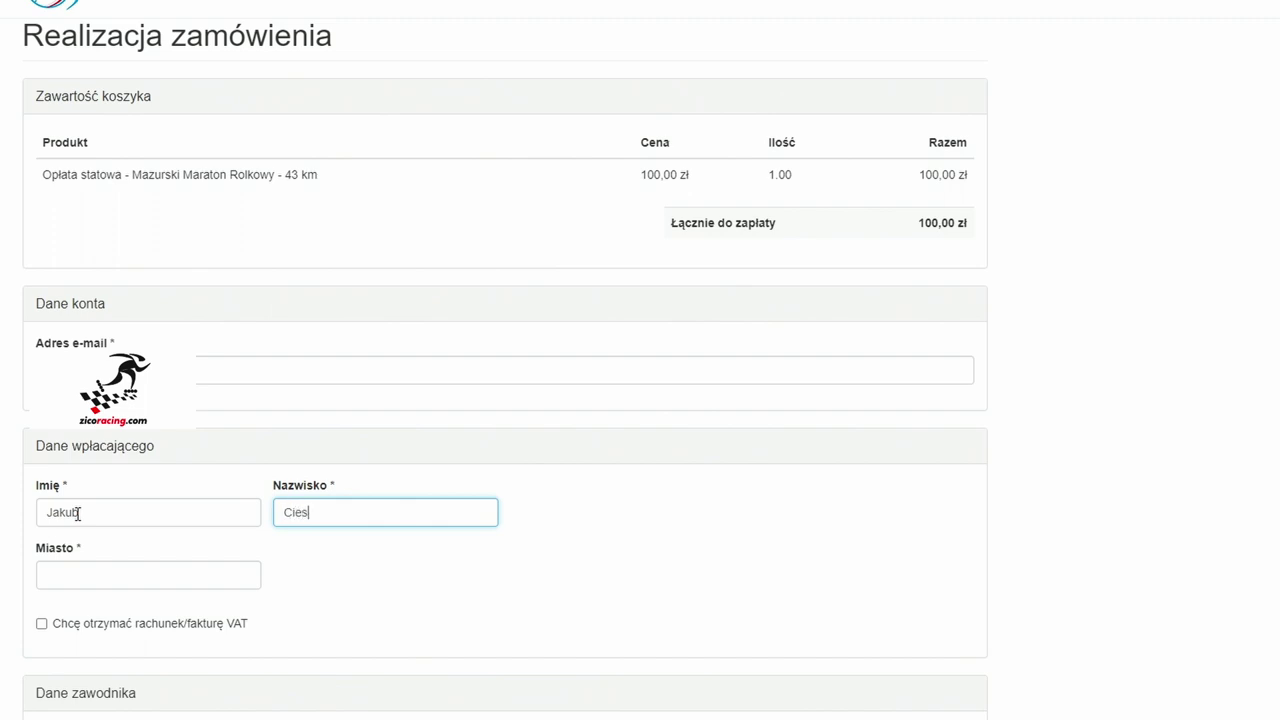
key("Tab")
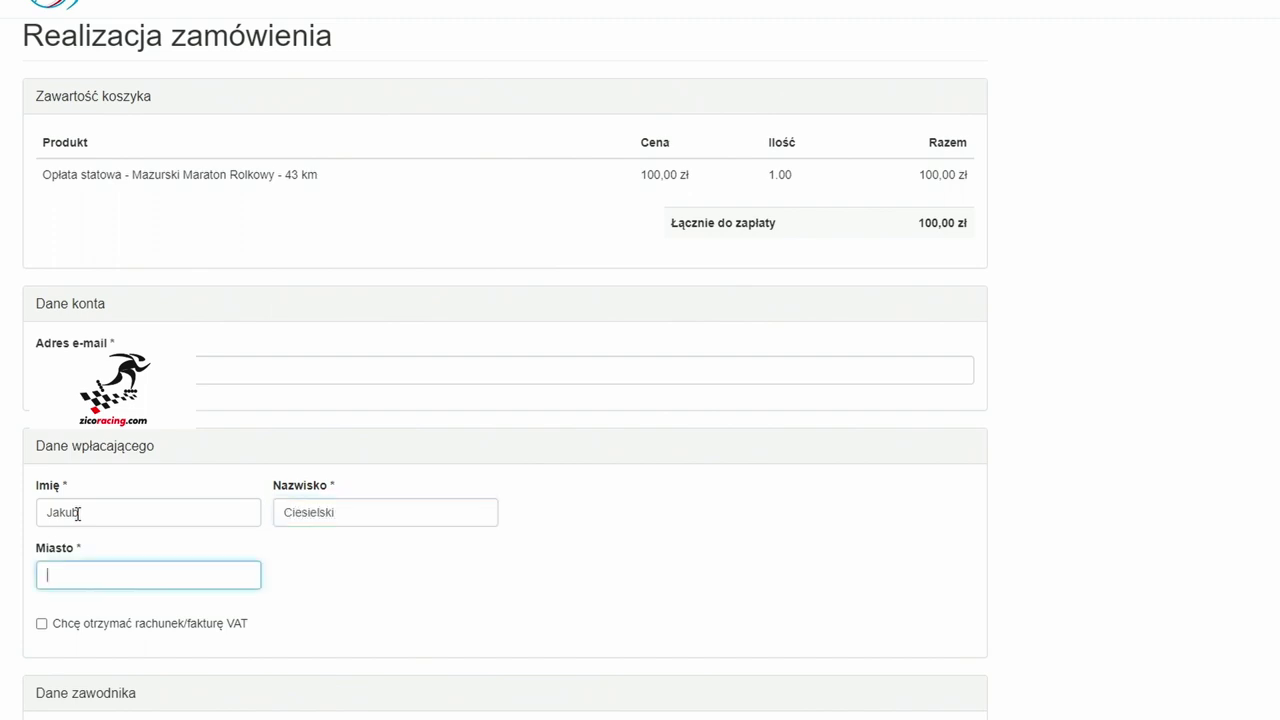
type("Poznań")
left_click(42, 623)
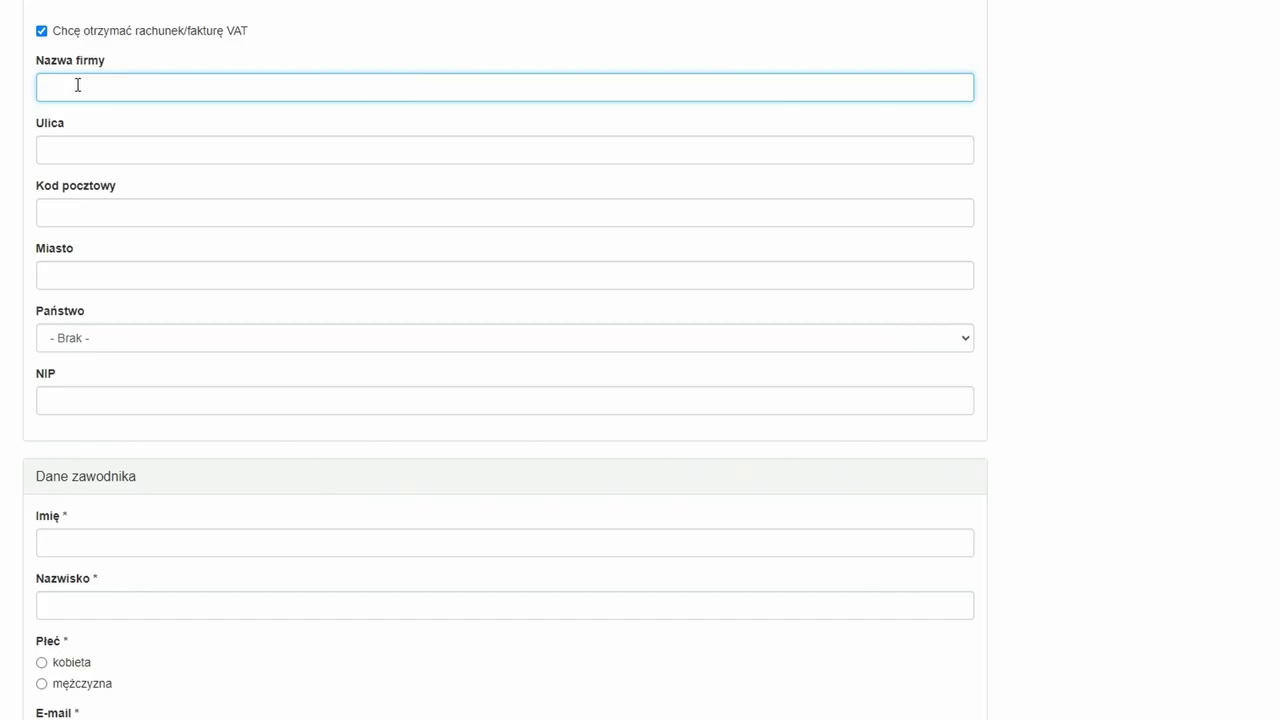
- Enter the invoice company name, street address, postal code and city, correcting a typo in the surname
type("ielski")
key("Tab")
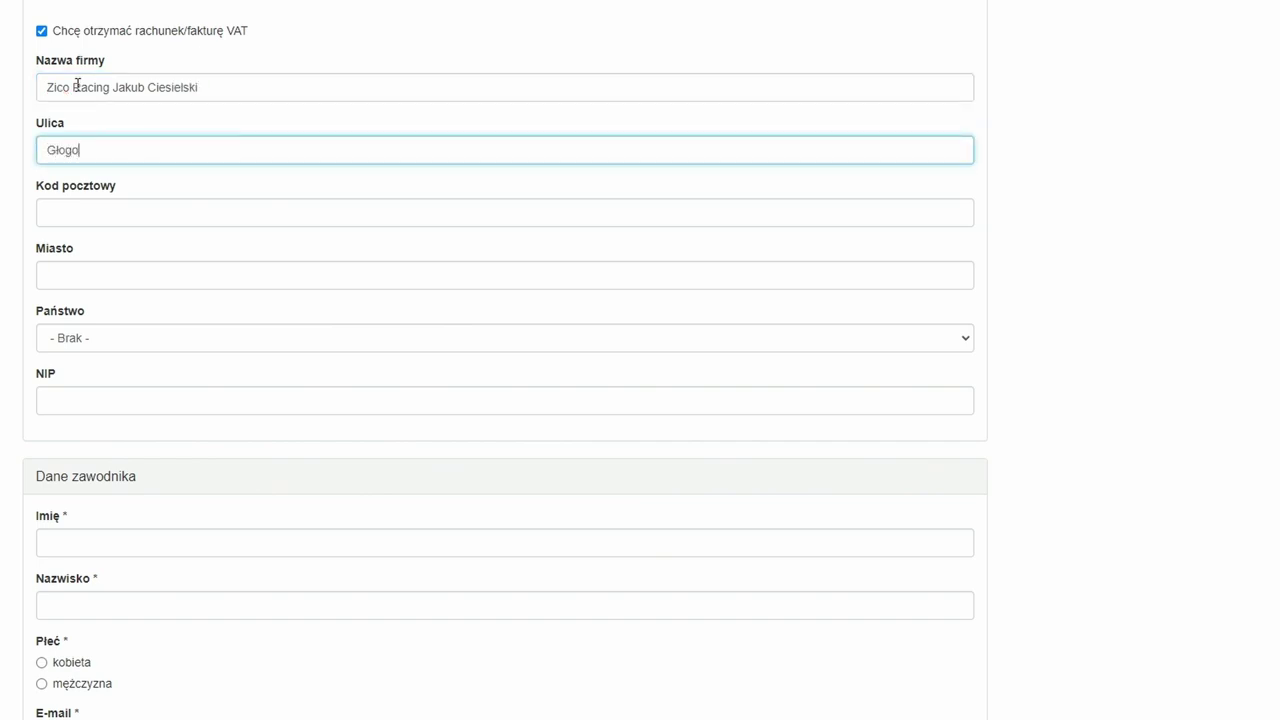
key("Tab")
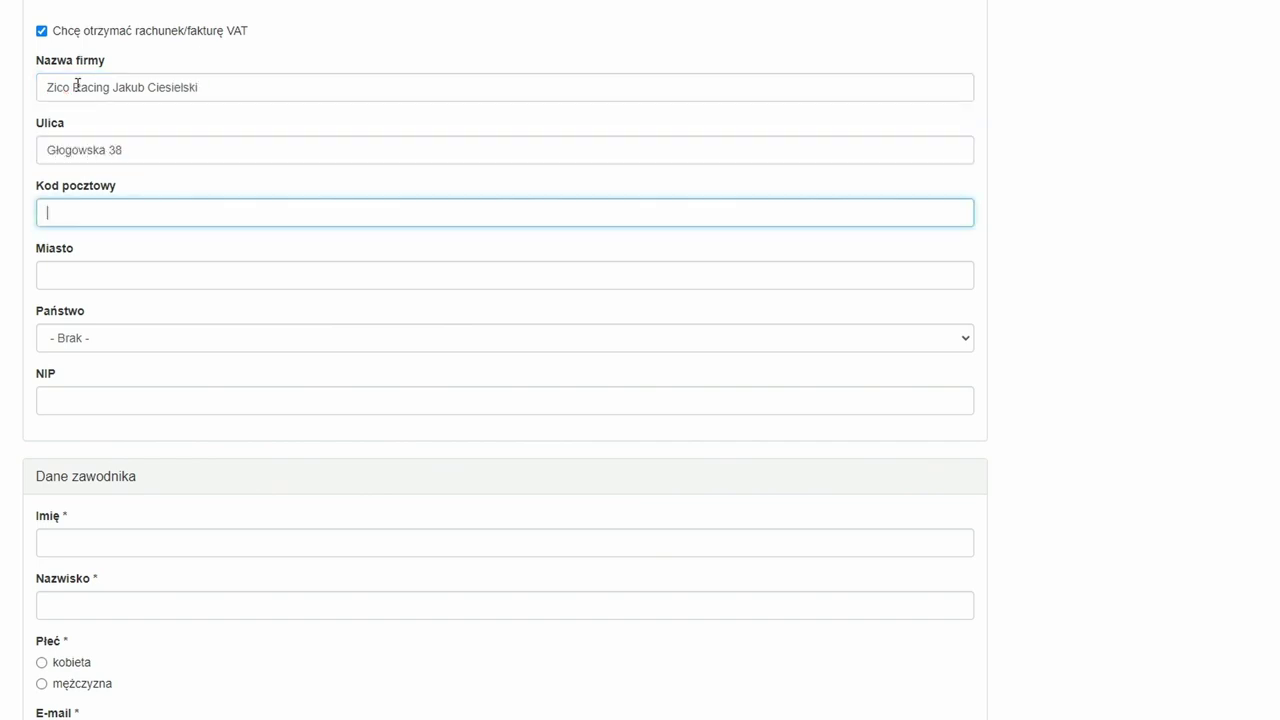
type("60-736")
key("Tab")
type("Poznań")
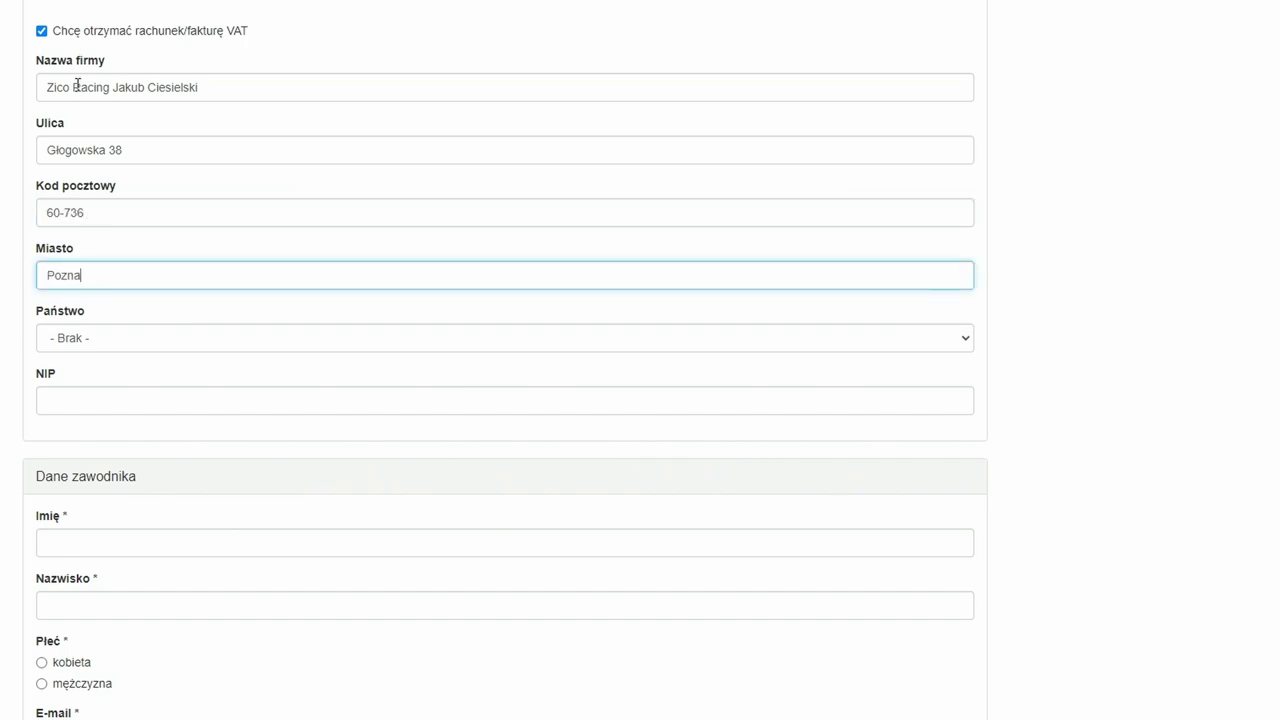
- Choose Polska as the invoice country and enter the company's tax number (NIP)
key("Tab")
left_click(88, 341)
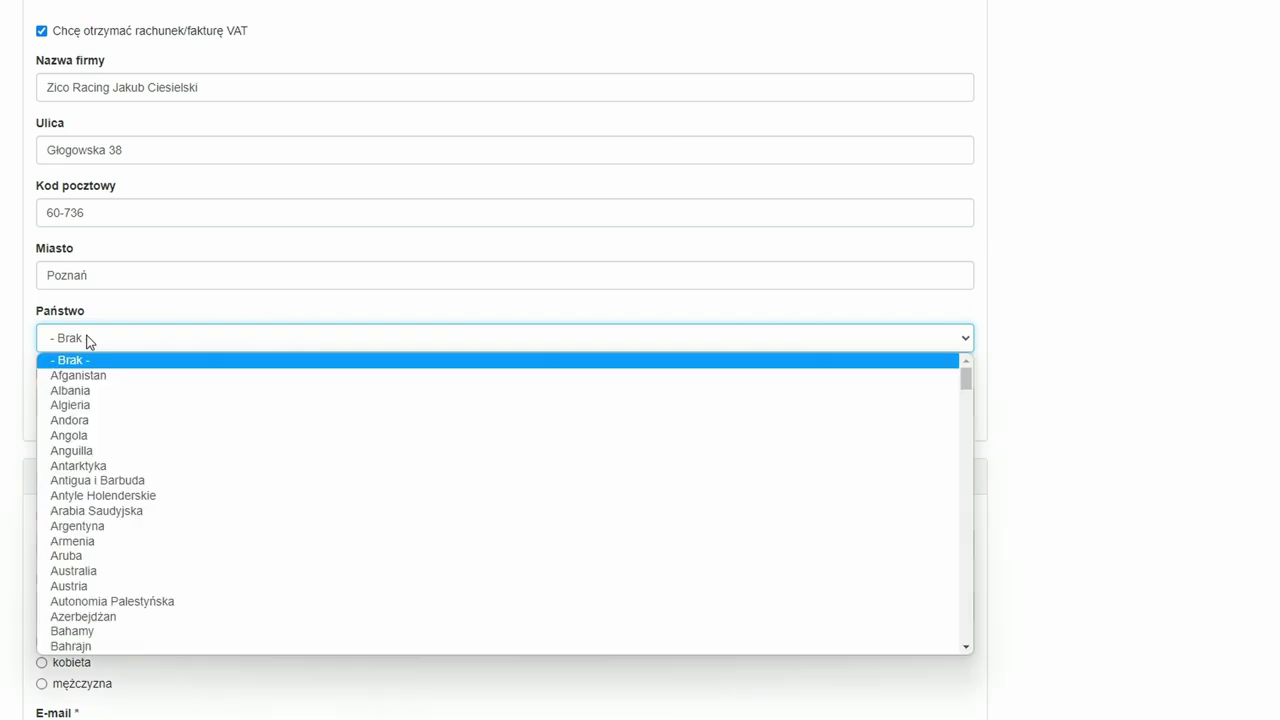
type("po")
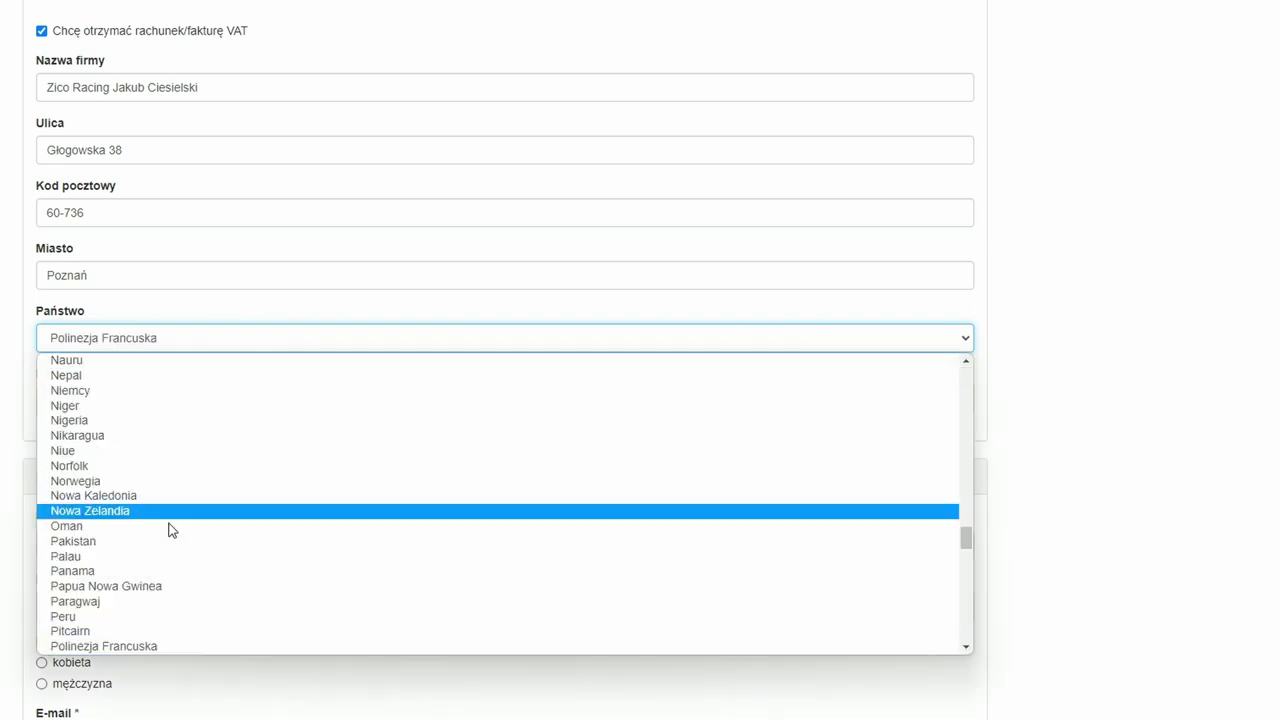
scroll(171, 540, "down", 3)
type("ls")
key("Return")
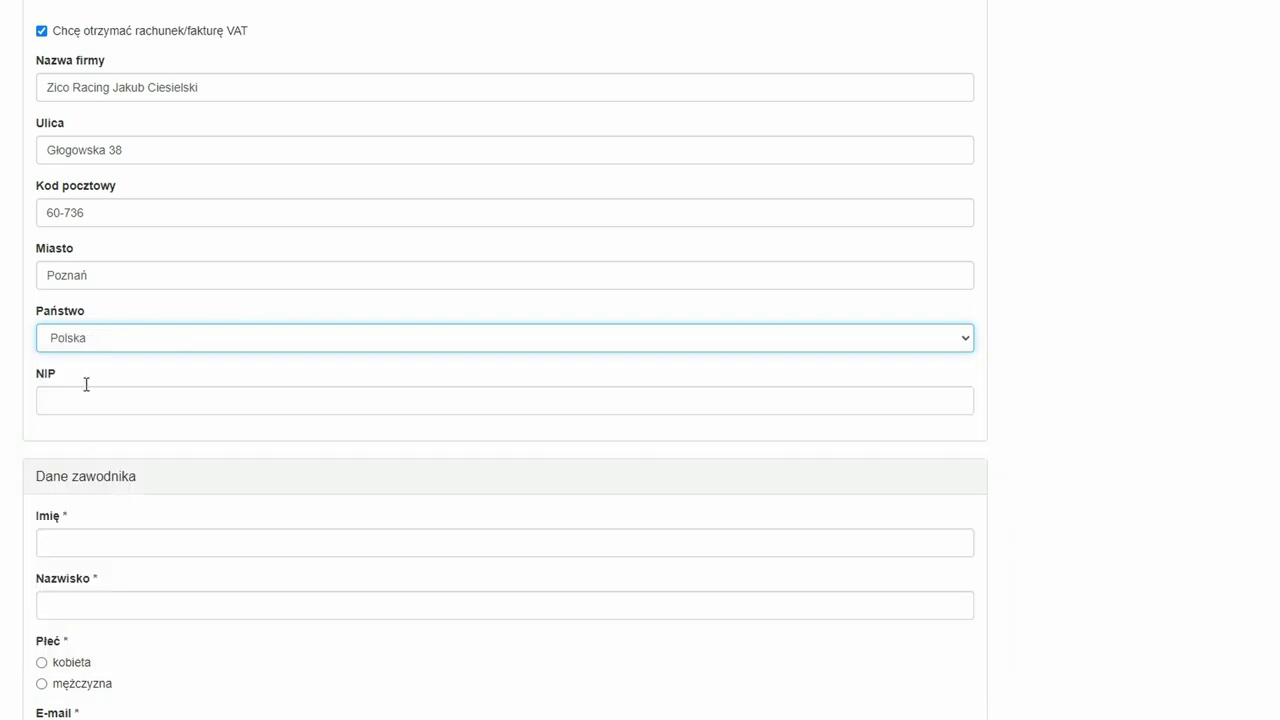
left_click(95, 410)
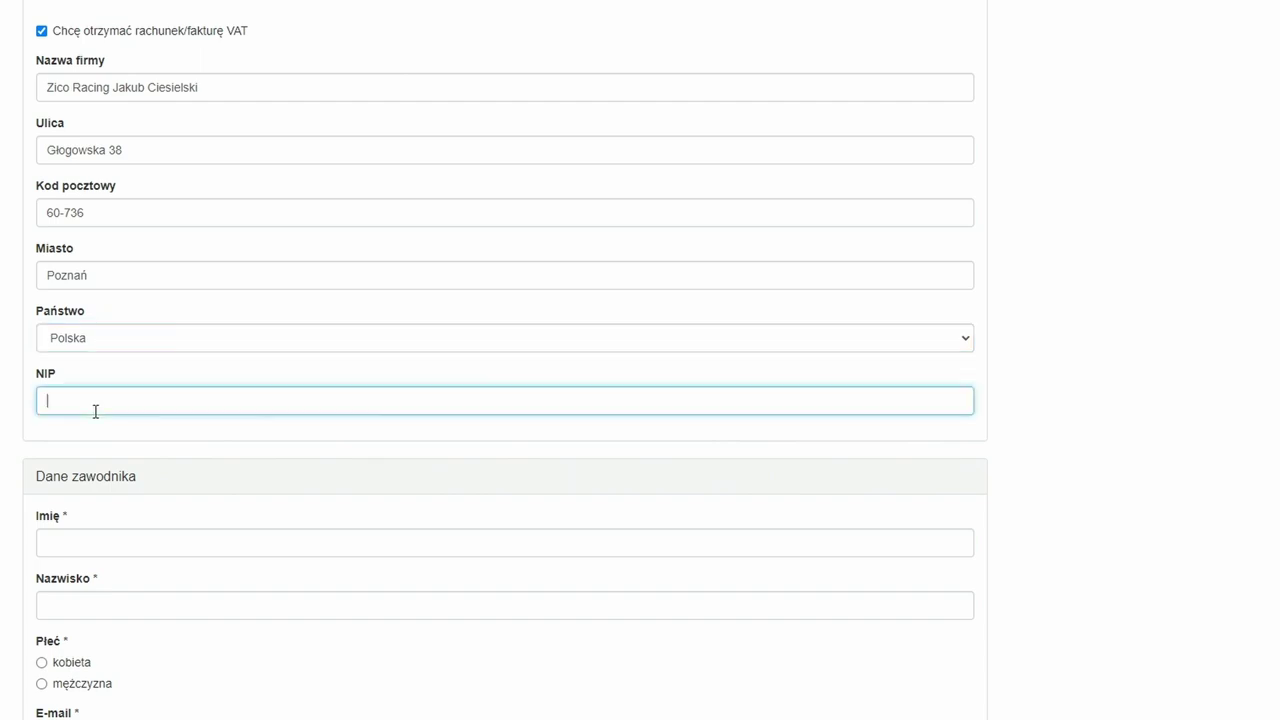
scroll(97, 440, "down", 2)
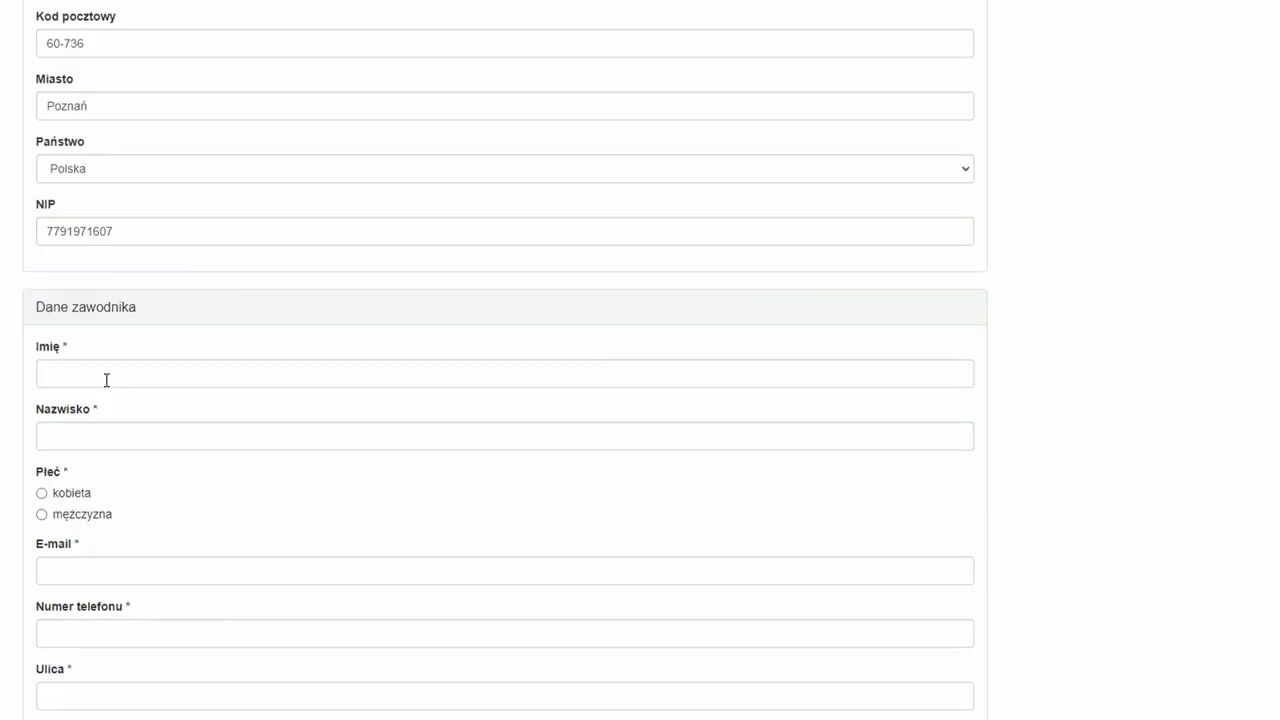
- Fill in the participant's first name and surname and mark the gender as male (mężczyzna)
left_click(106, 378)
key("Tab")
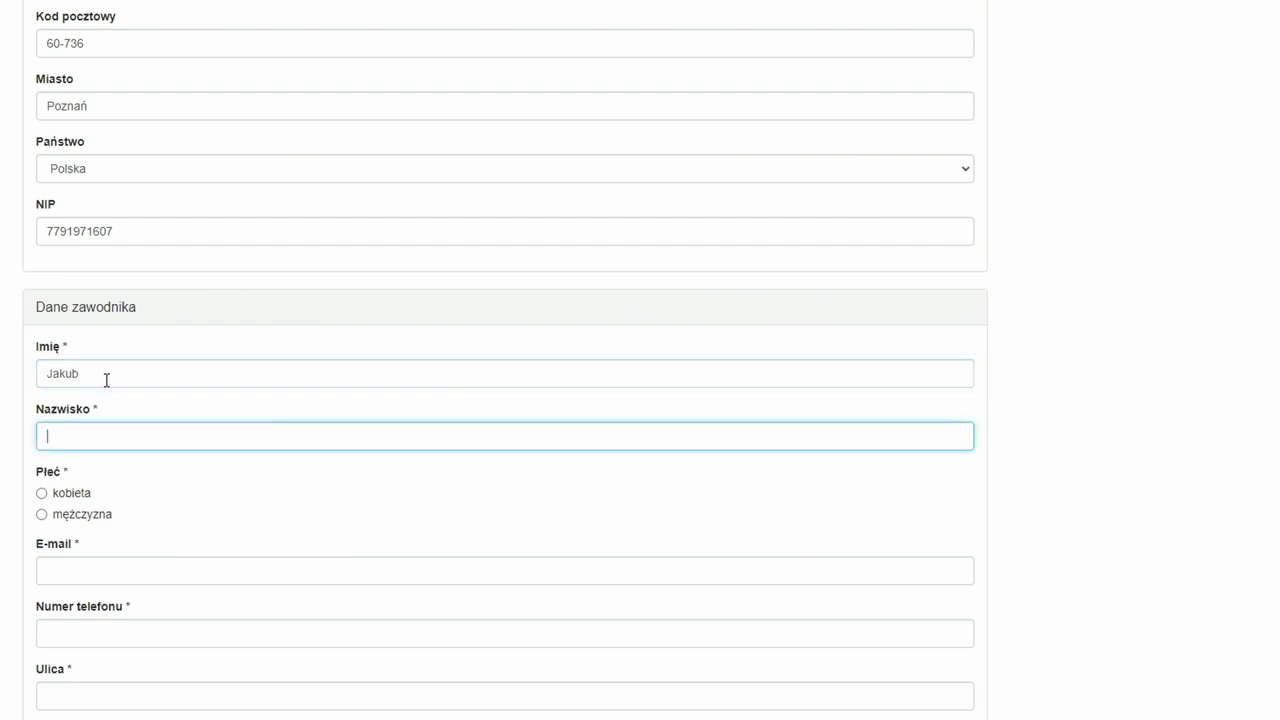
left_click(41, 514)
left_click(59, 570)
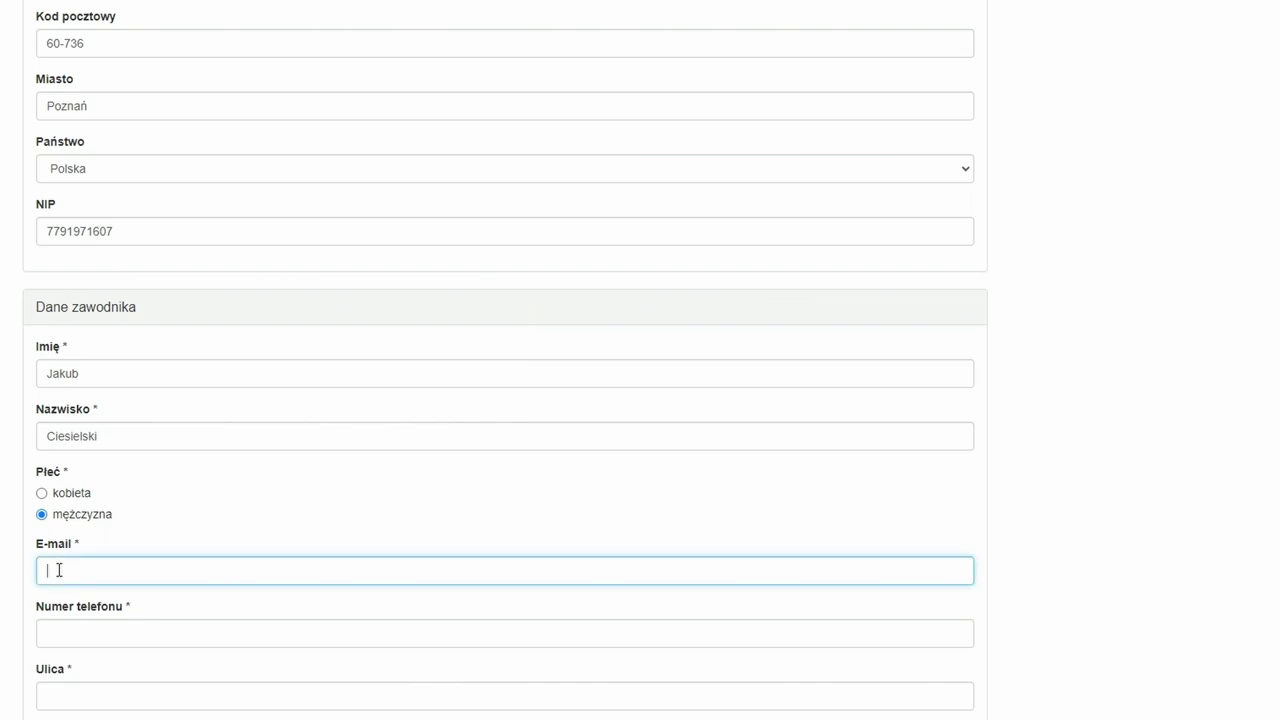
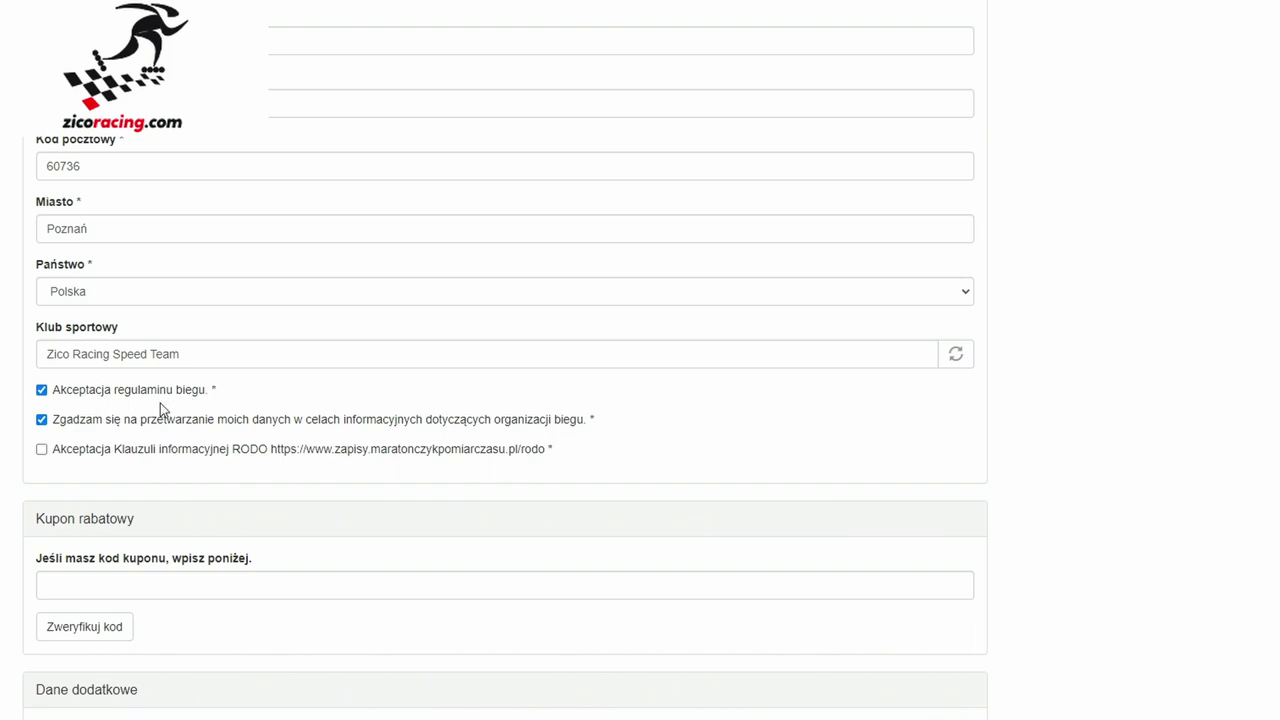
- Accept the RODO information clause and choose the birth-date day in Data urodzenia
left_click(42, 450)
scroll(505, 400, "down", 2)
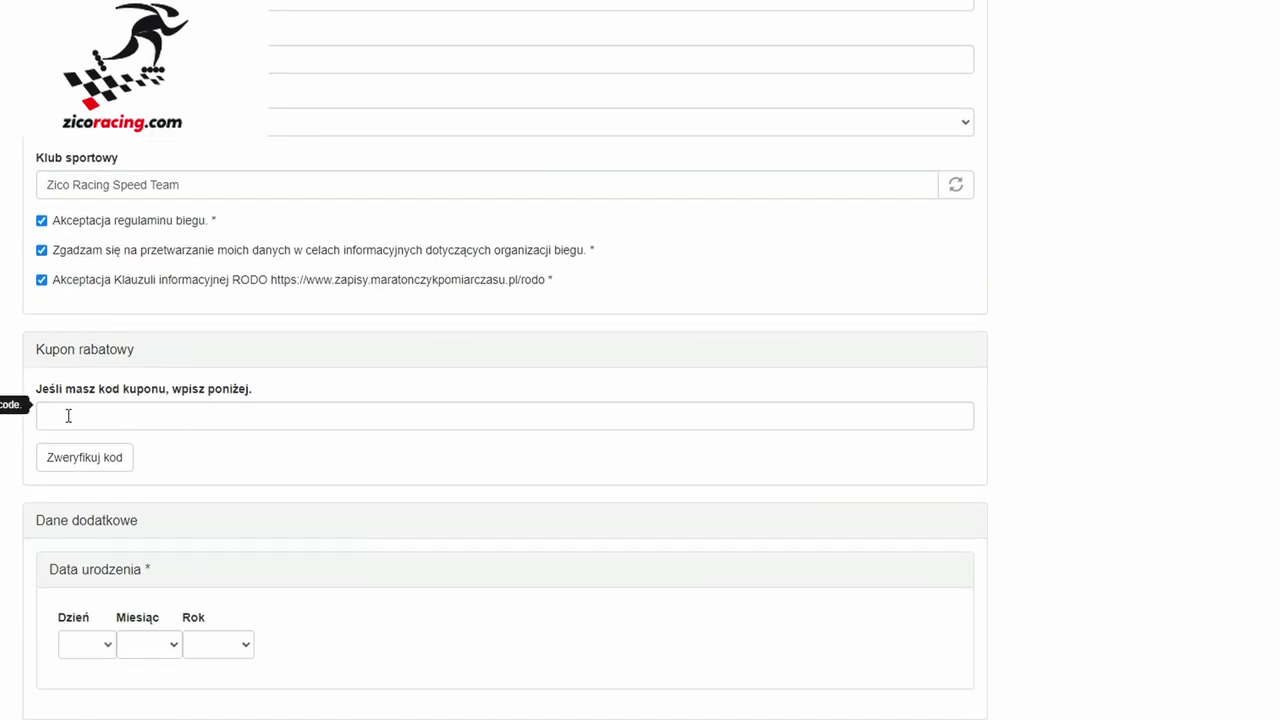
scroll(4, 425, "down", 1)
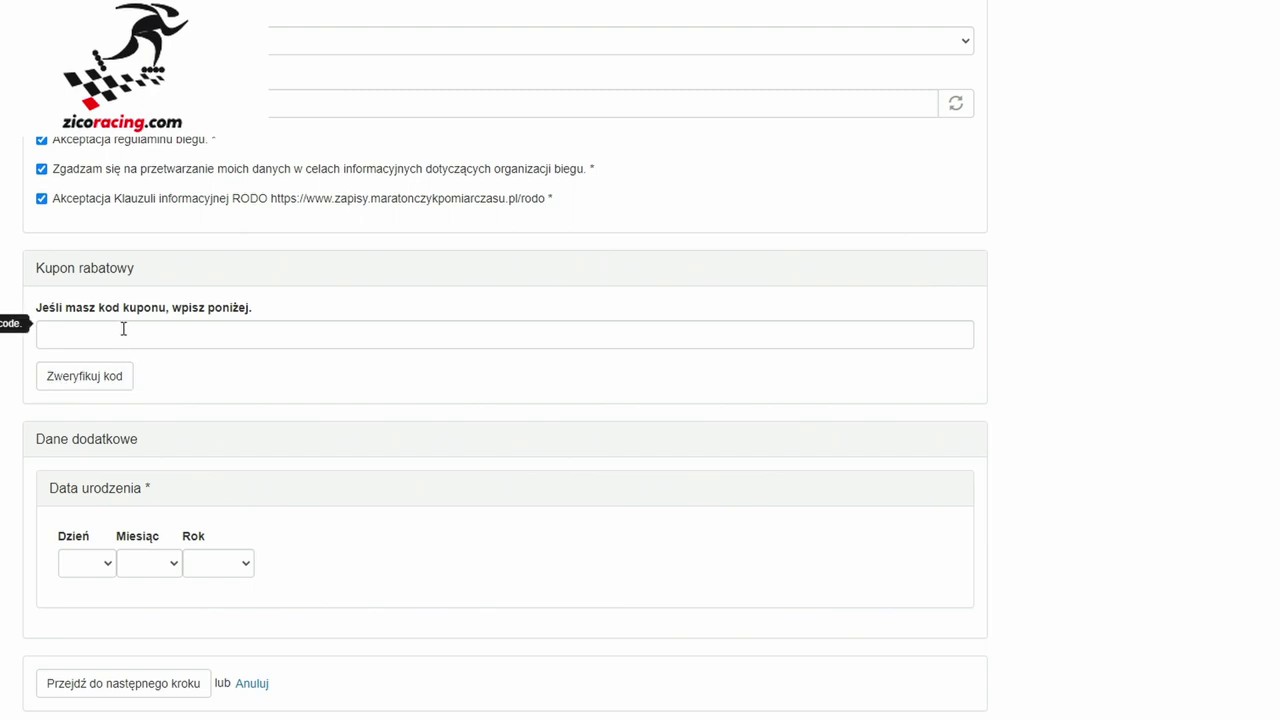
left_click(82, 558)
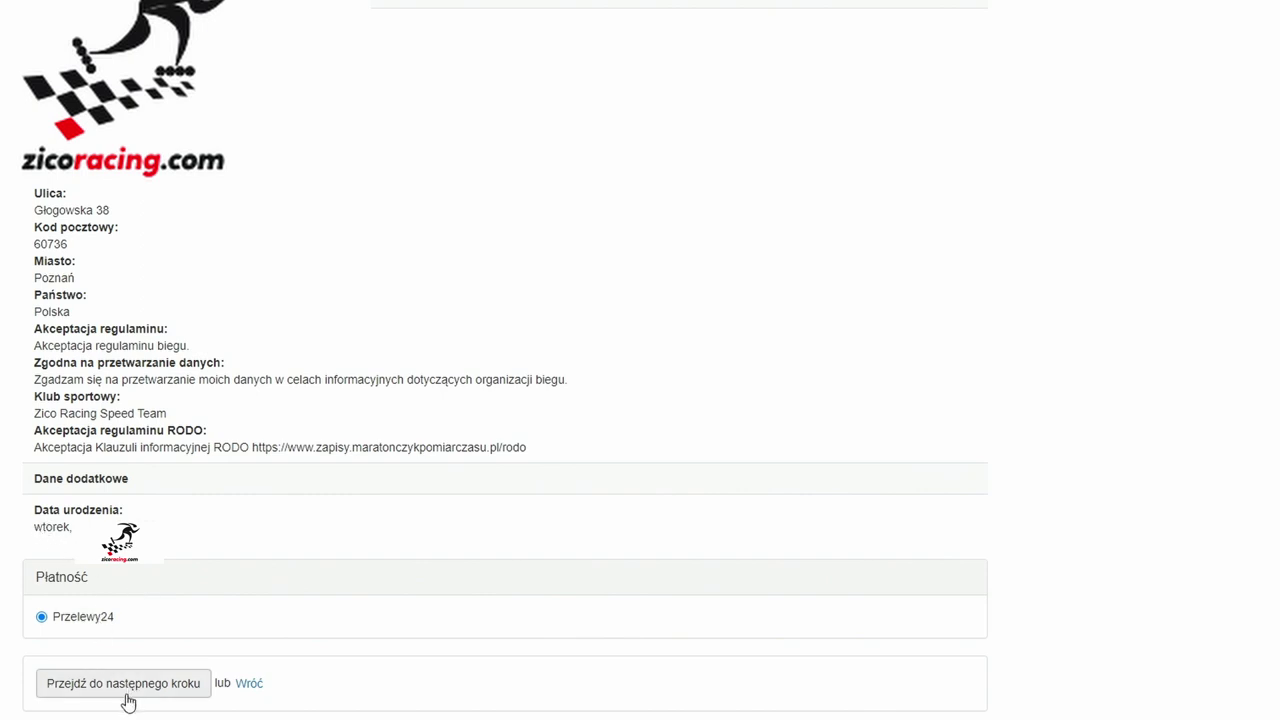
- Advance to the Płatność step and confirm the order with 'Potwierdzam zamówienie'
left_click(167, 688)
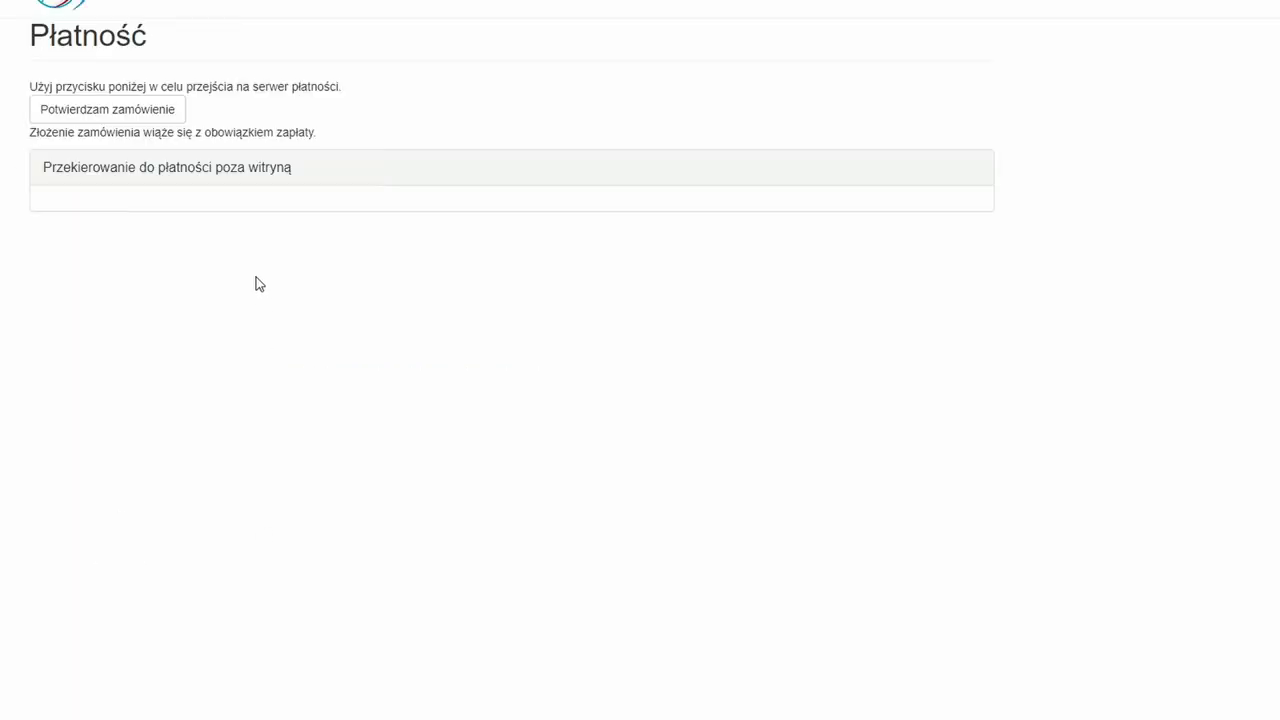
left_click(80, 115)
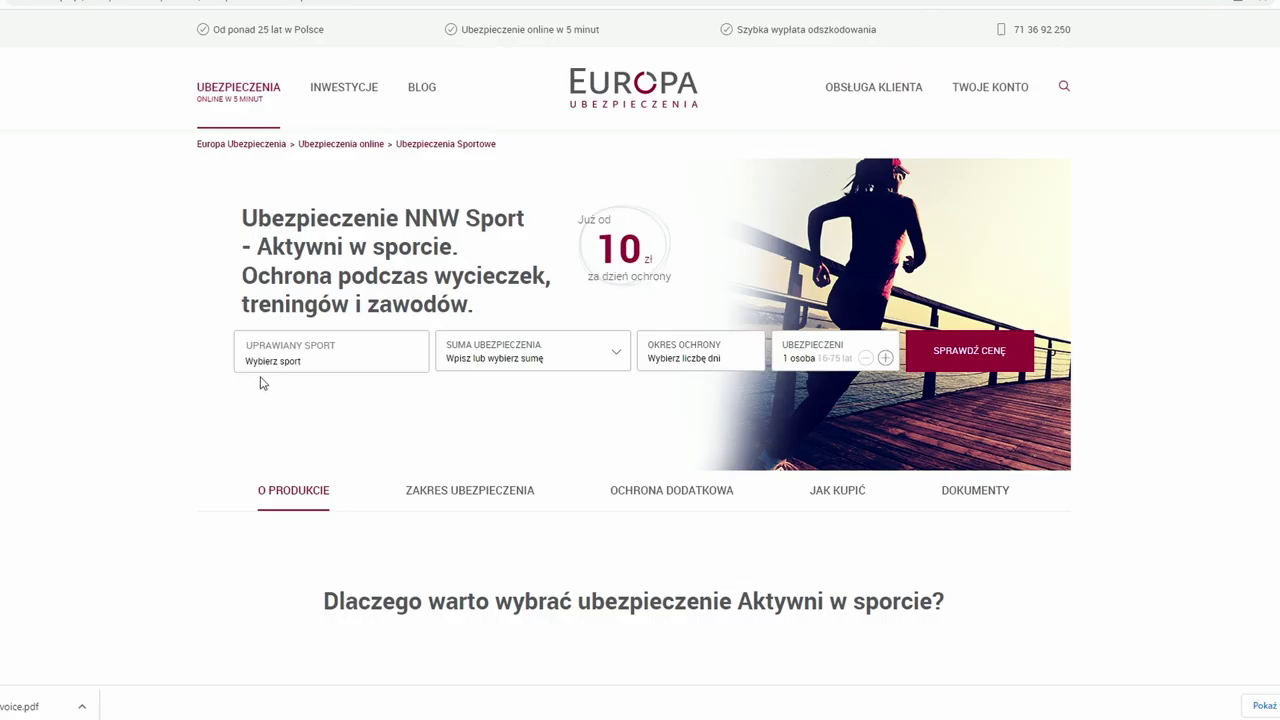
- Set the insured sport to wrotkarstwo via search 'wrot' and the insurance sum to 100 000 zł
left_click(278, 365)
type("wrotk")
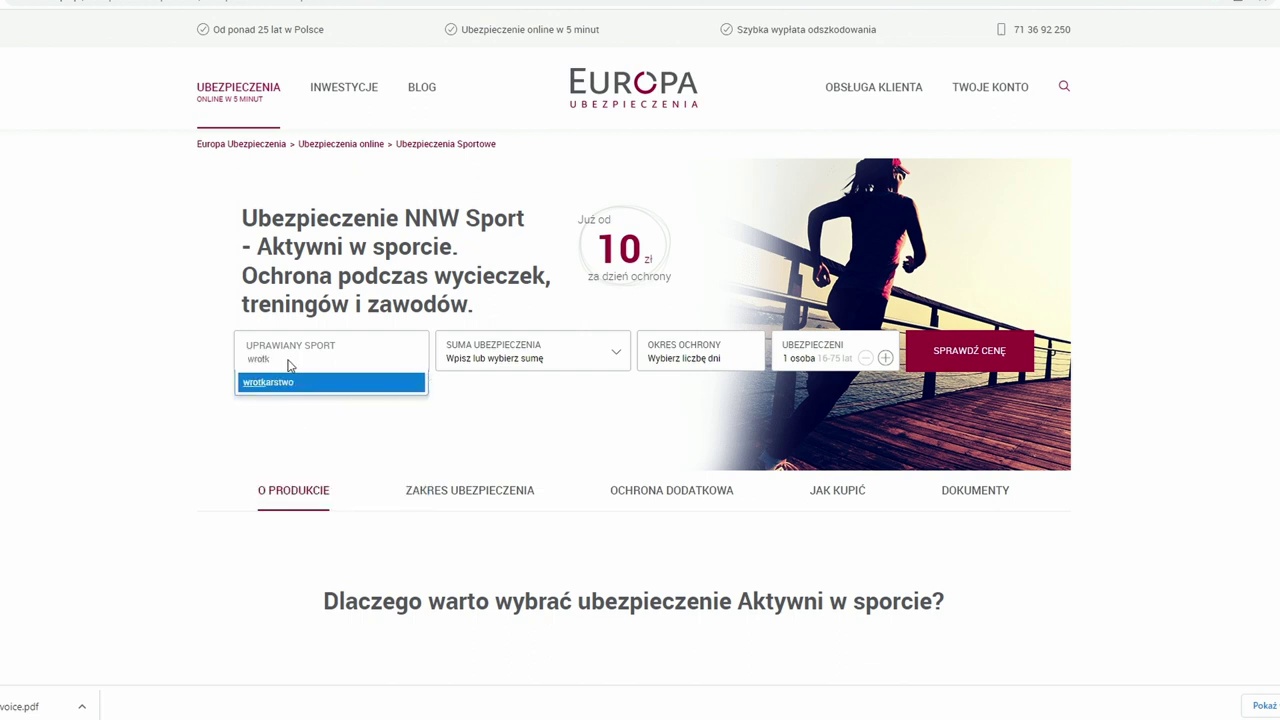
left_click(288, 384)
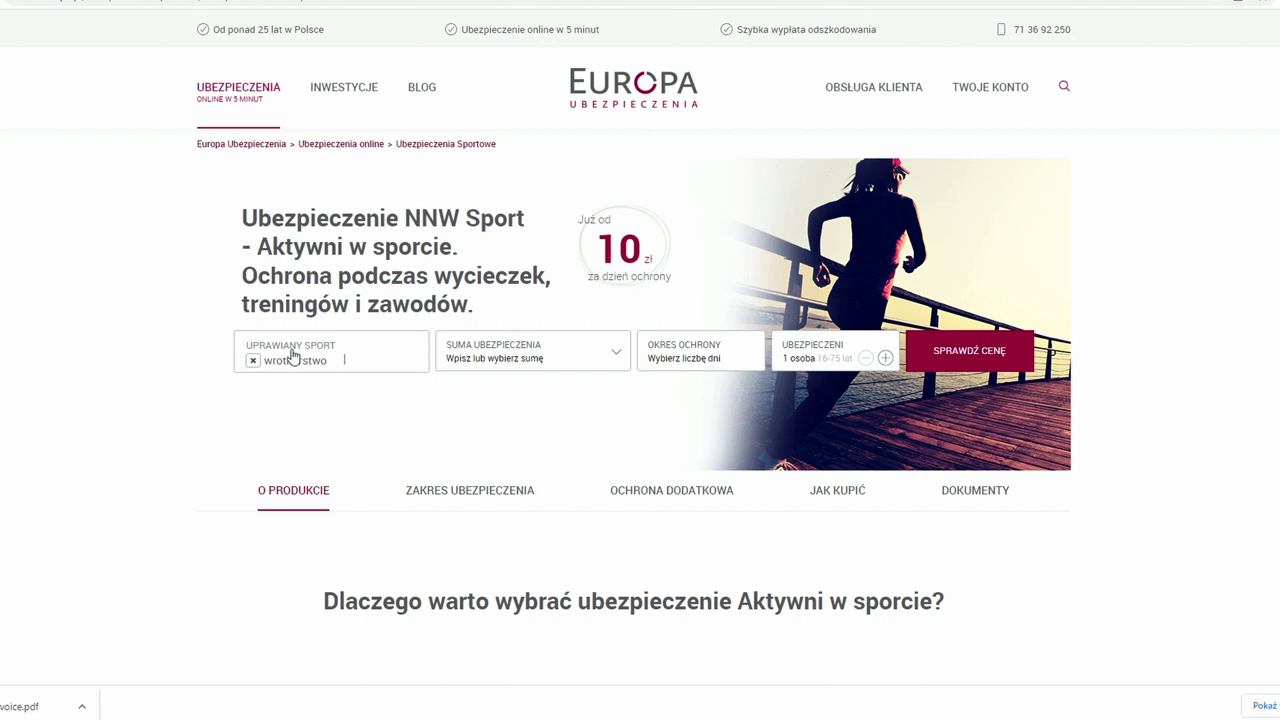
left_click(509, 364)
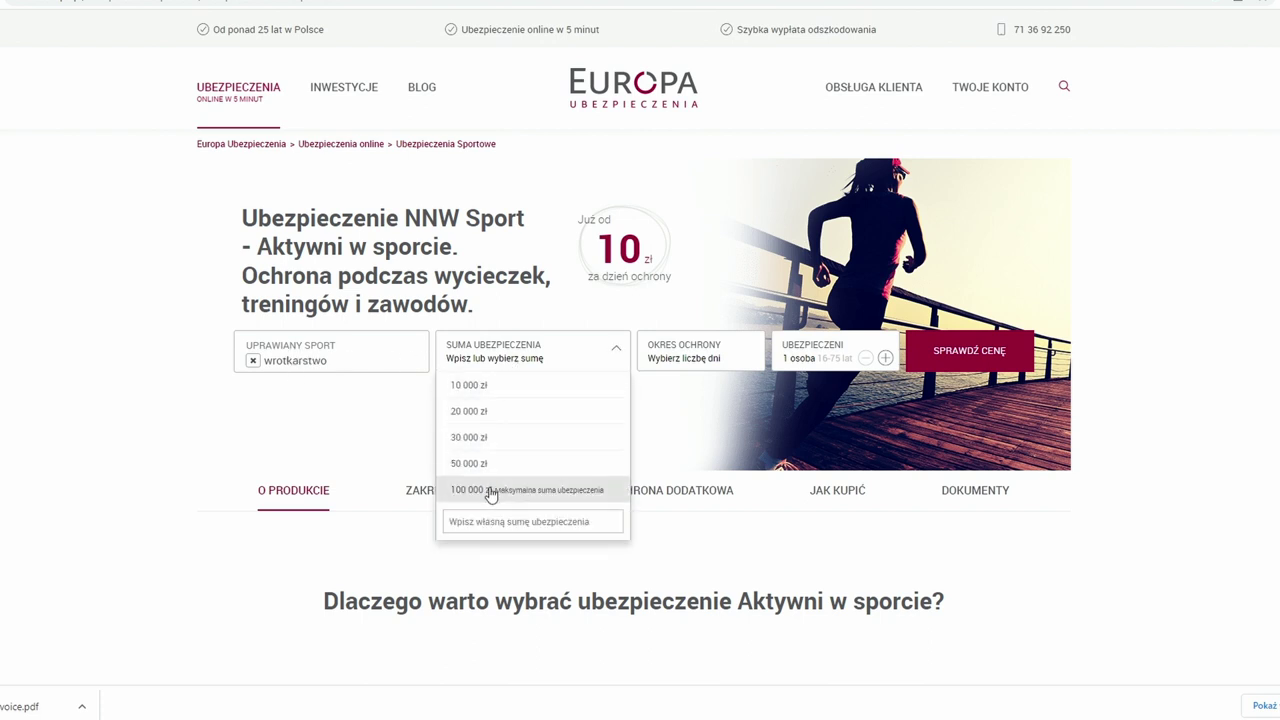
left_click(553, 490)
- Set the protection period to 1 day instead of 30 and request the price
left_click(683, 366)
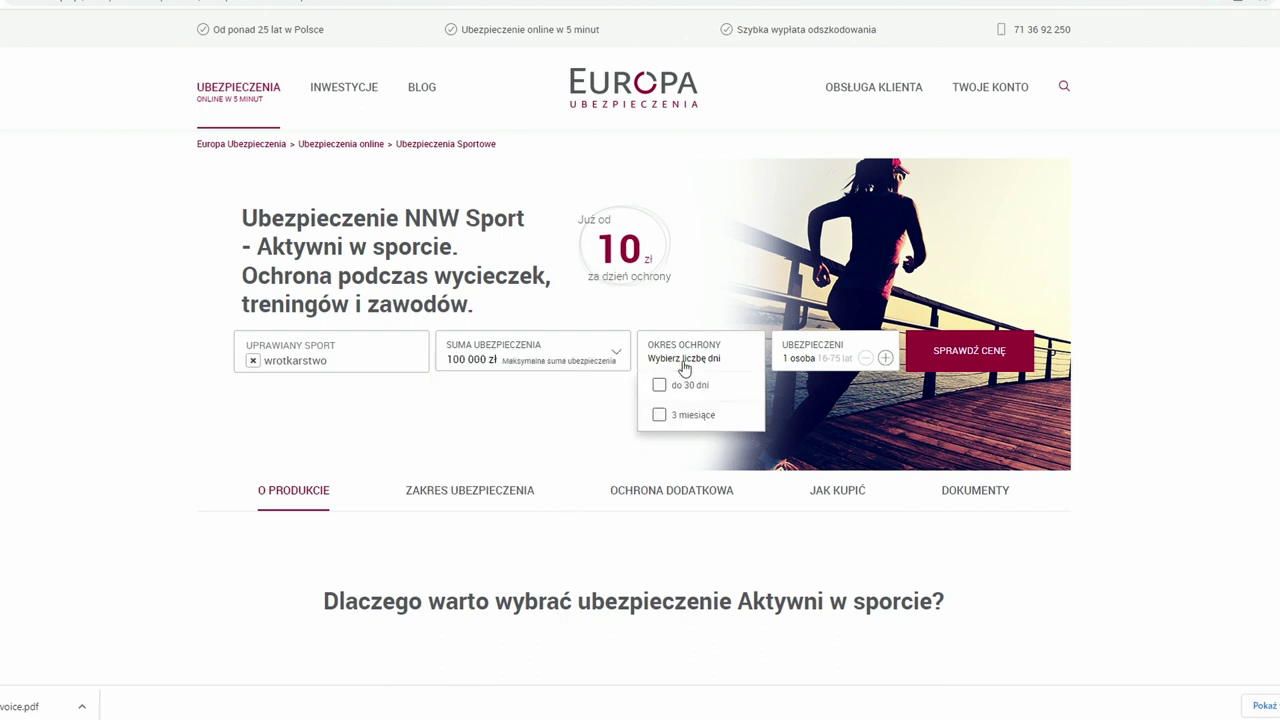
left_click(659, 385)
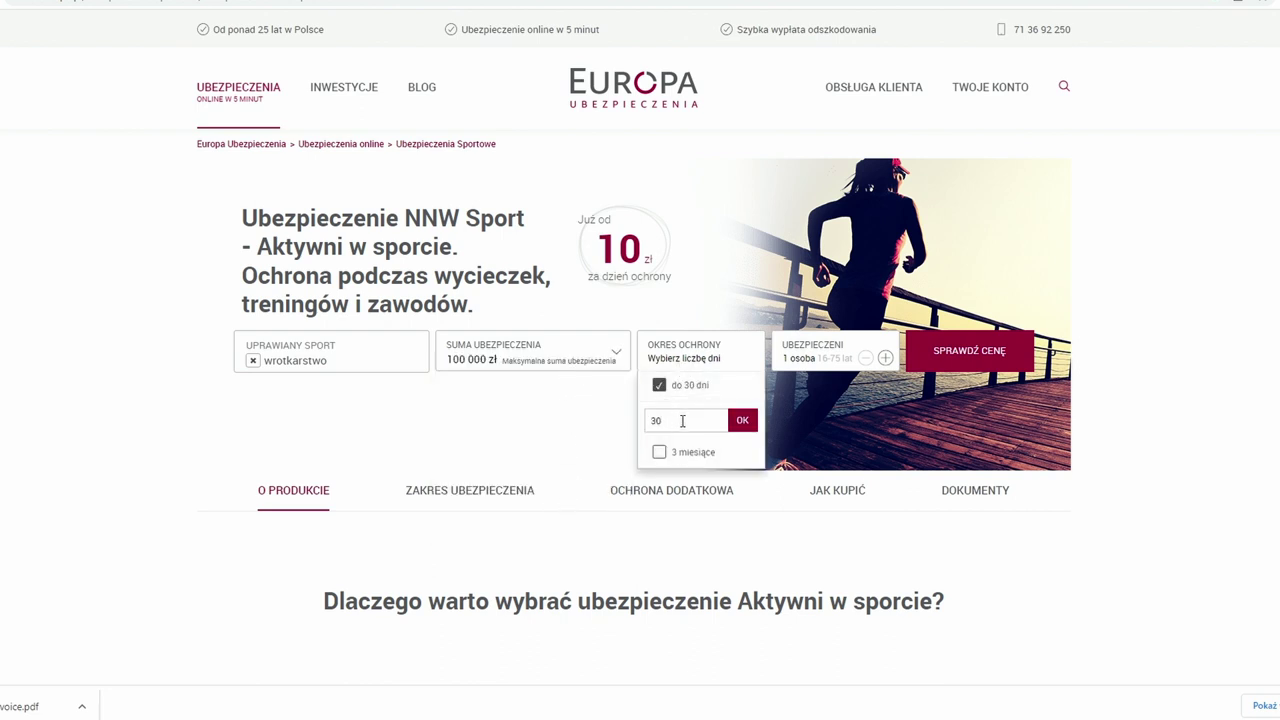
left_click(611, 427)
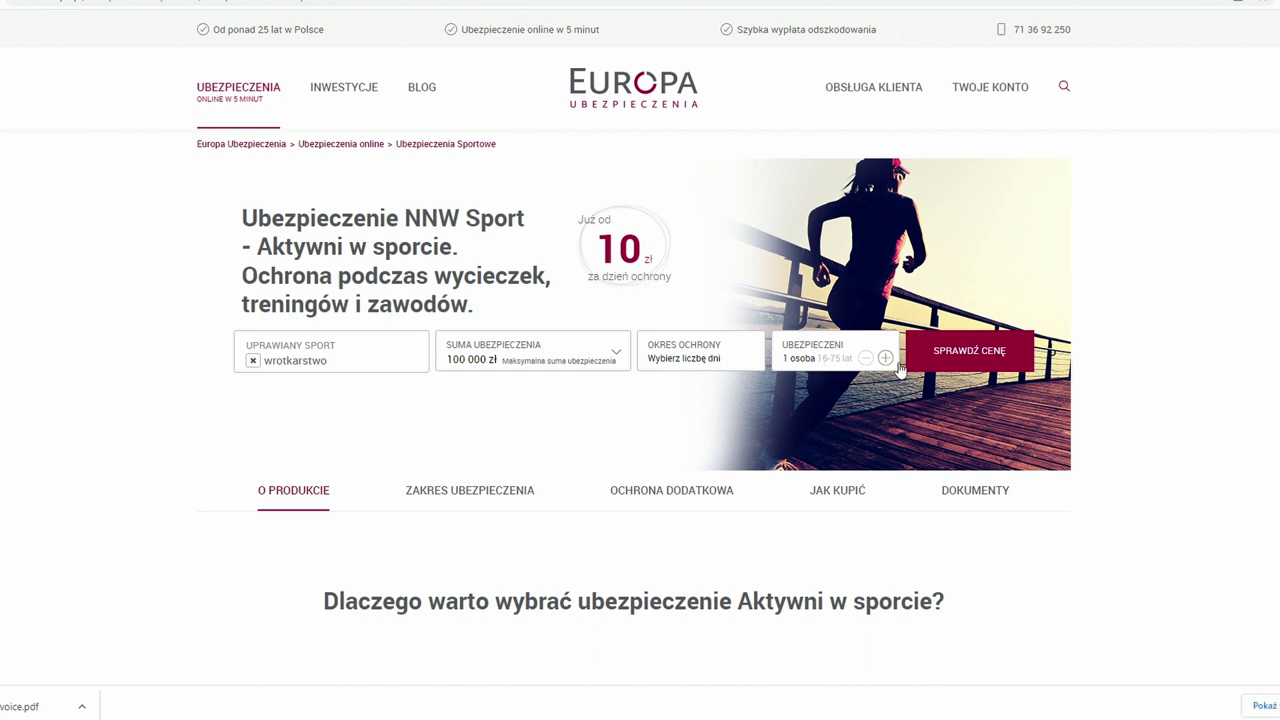
left_click(958, 358)
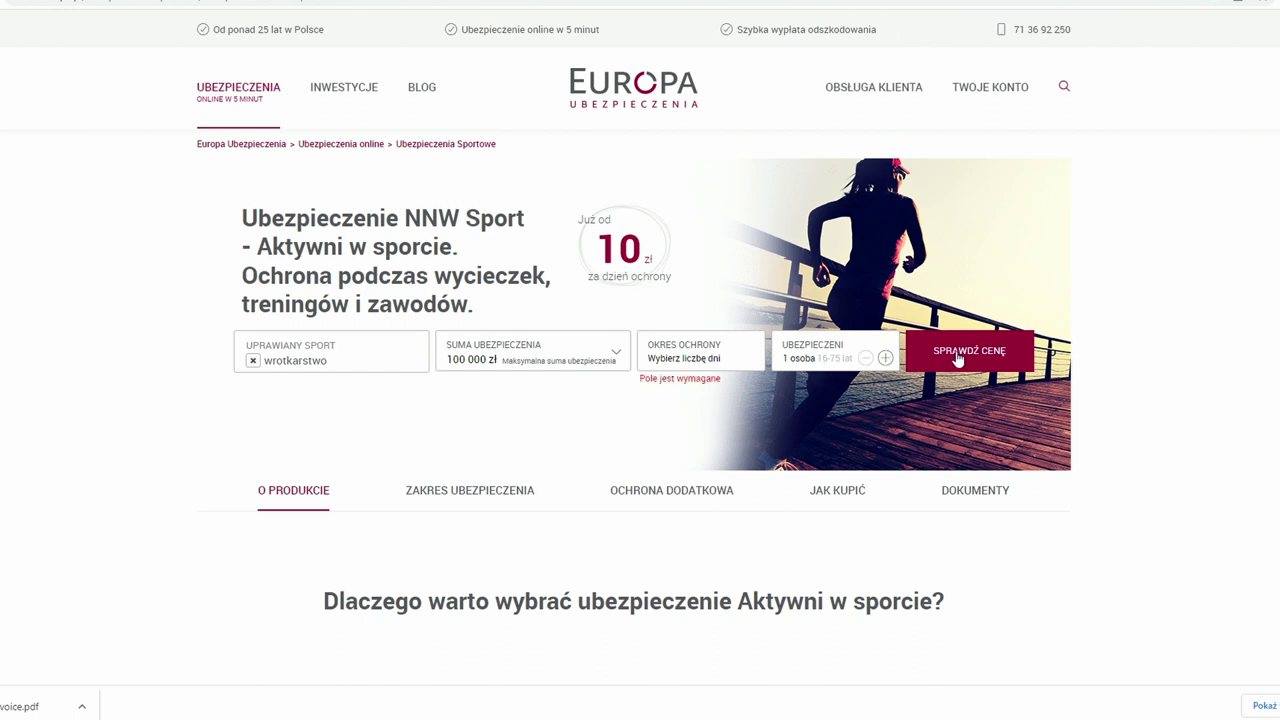
left_click(700, 369)
left_click(614, 429)
left_click(698, 369)
double_click(672, 420)
type("1")
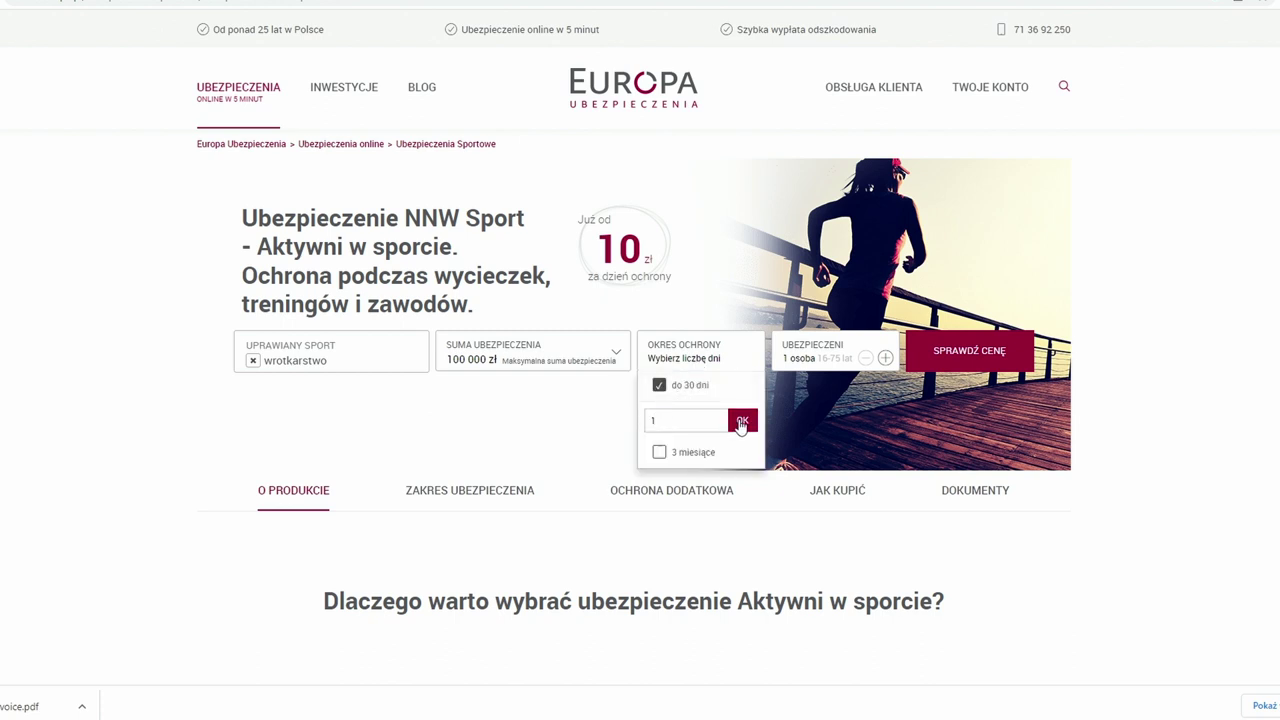
left_click(739, 420)
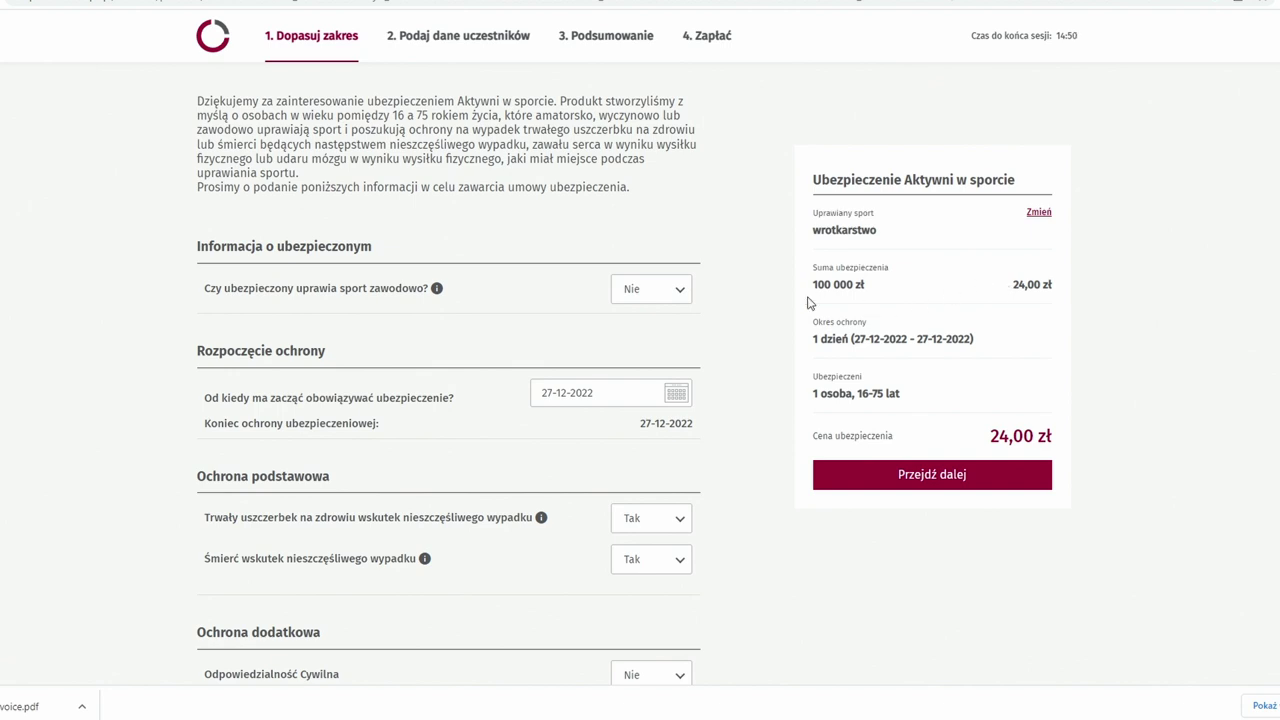
- Add Odpowiedzialność Cywilna cover with a 100 000 zł sum
scroll(144, 287, "down", 1)
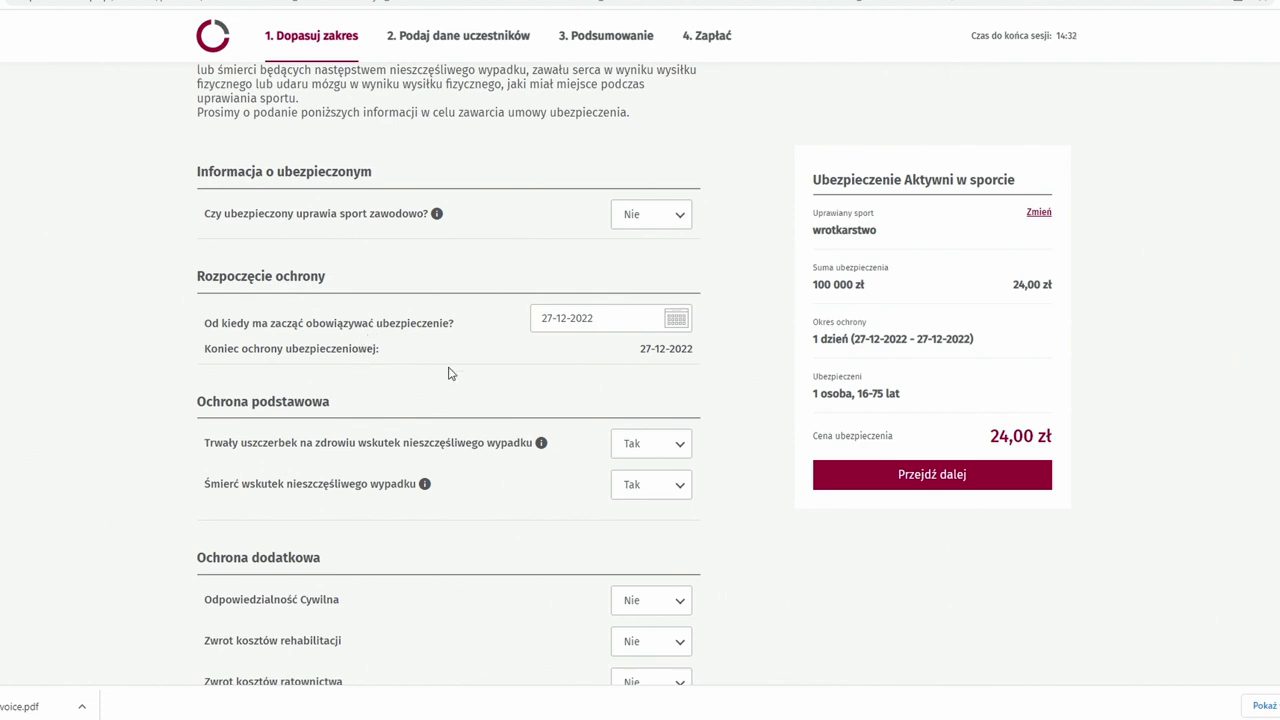
scroll(449, 366, "down", 1)
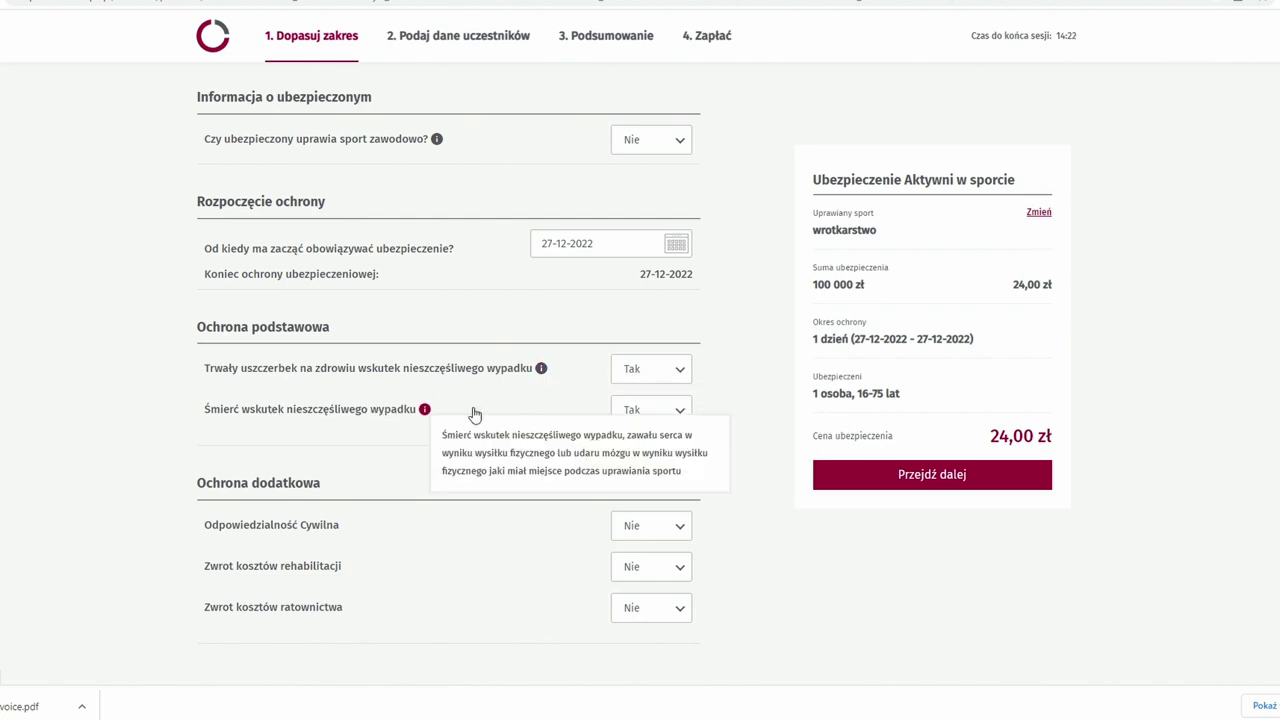
scroll(216, 389, "down", 1)
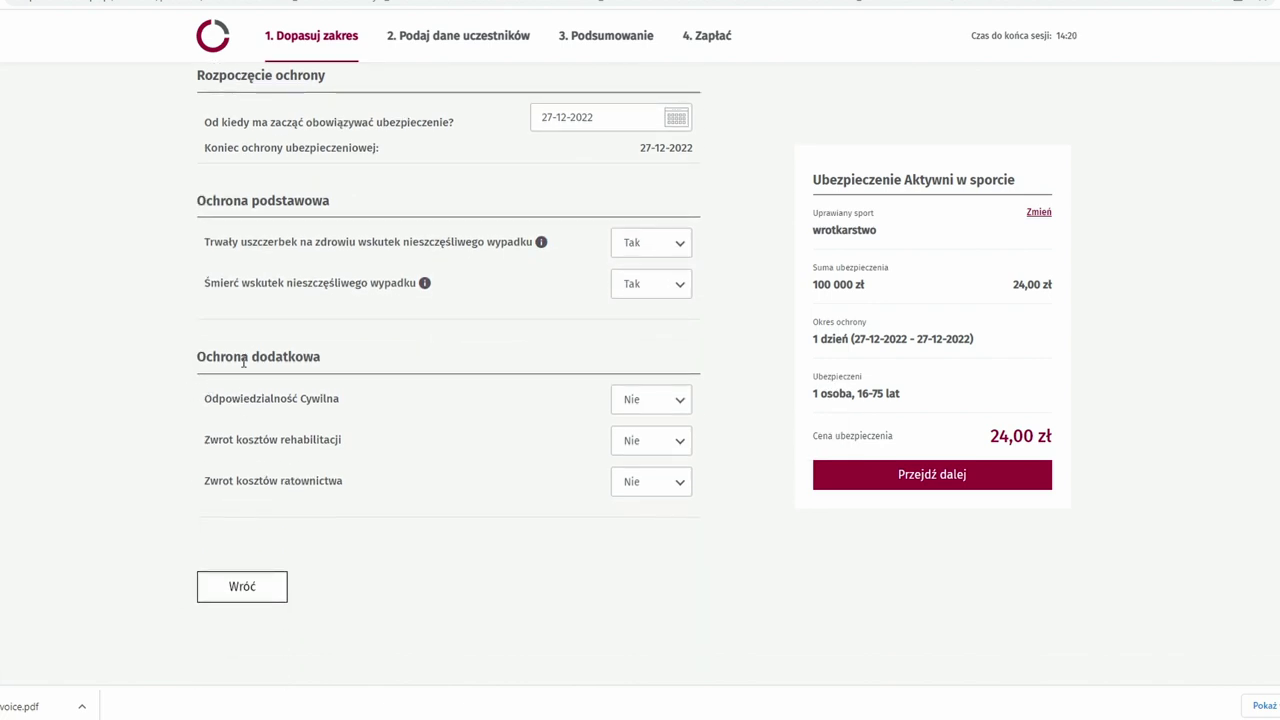
left_click(628, 401)
left_click(641, 434)
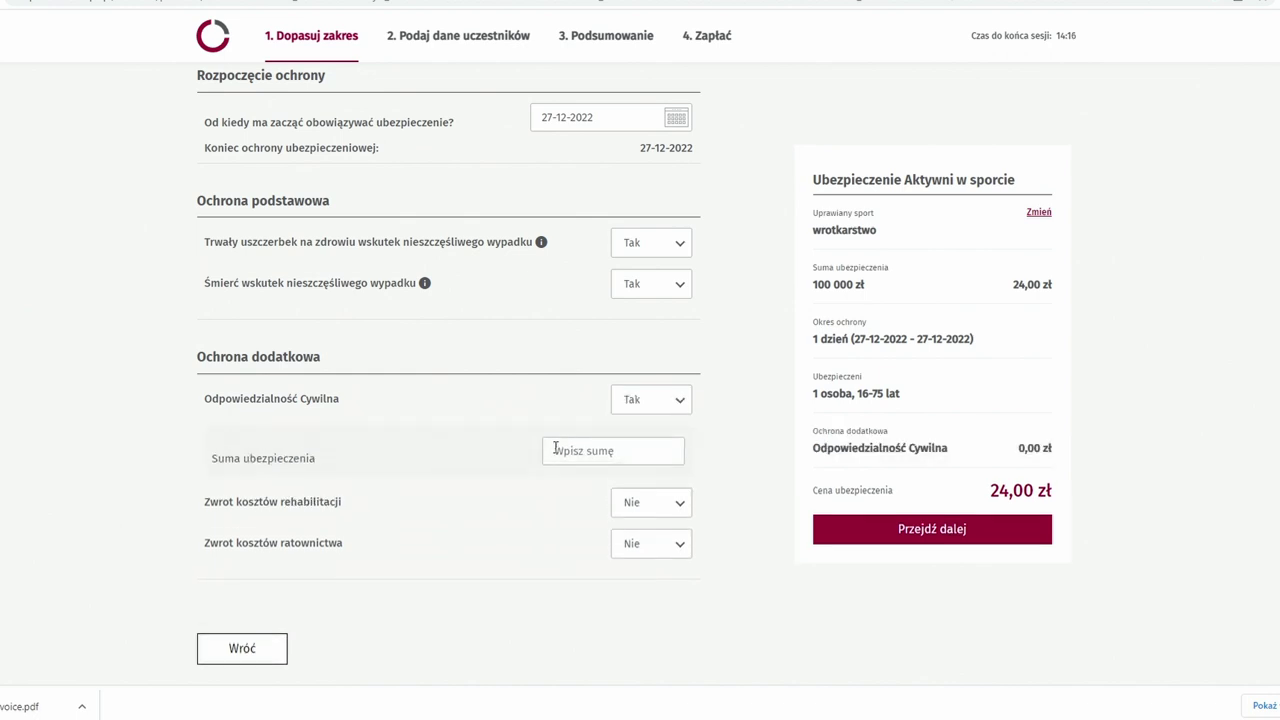
left_click(561, 450)
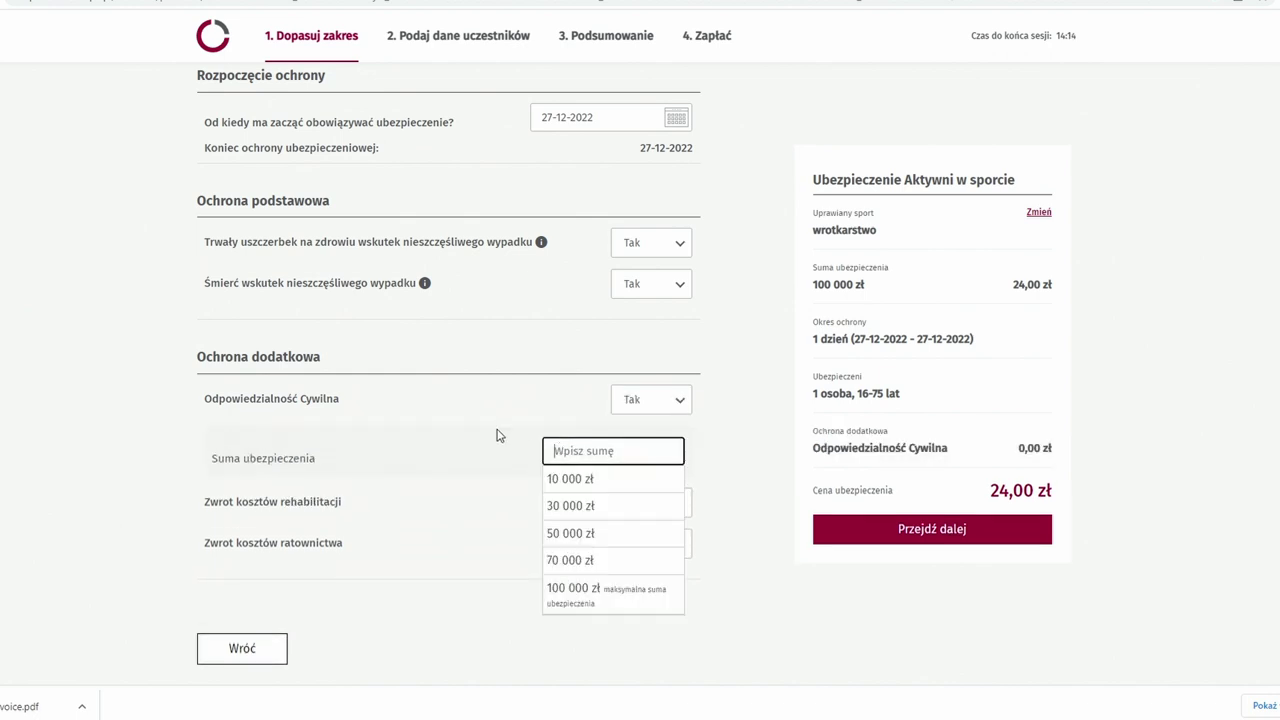
left_click(573, 597)
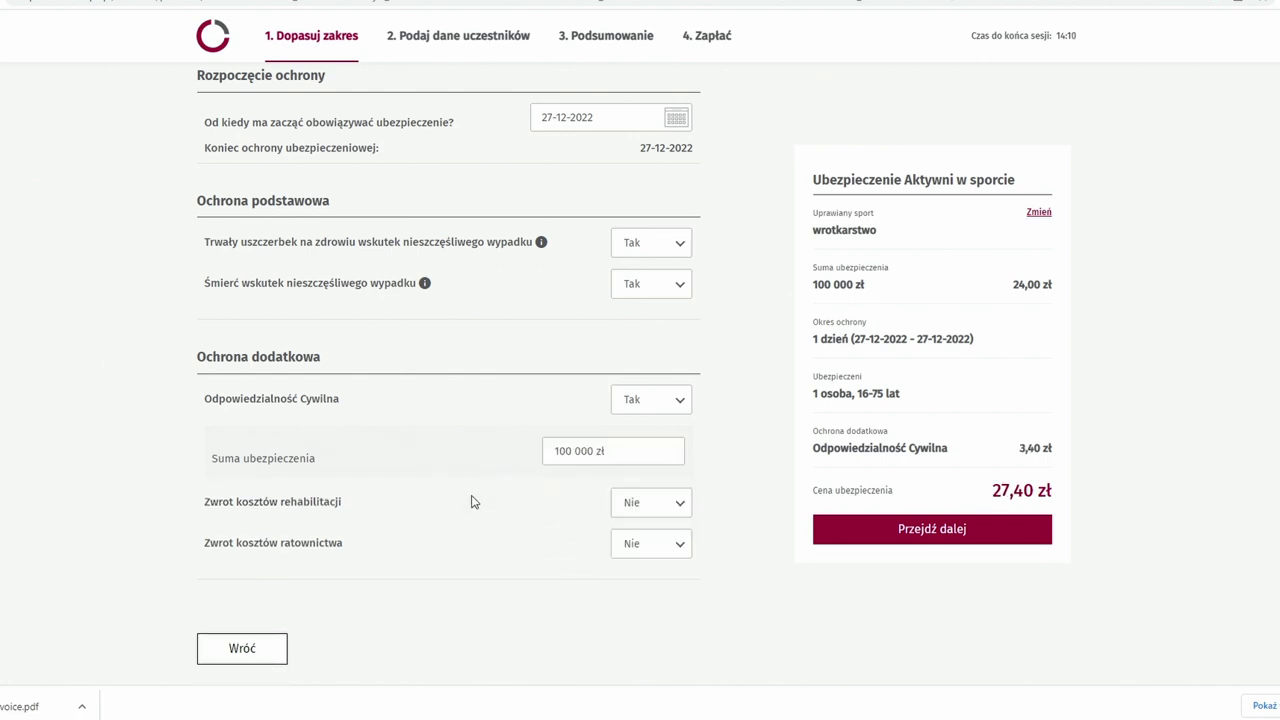
- Set Zwrot kosztów rehabilitacji and Zwrot kosztów ratownictwa to Tak
left_click(632, 505)
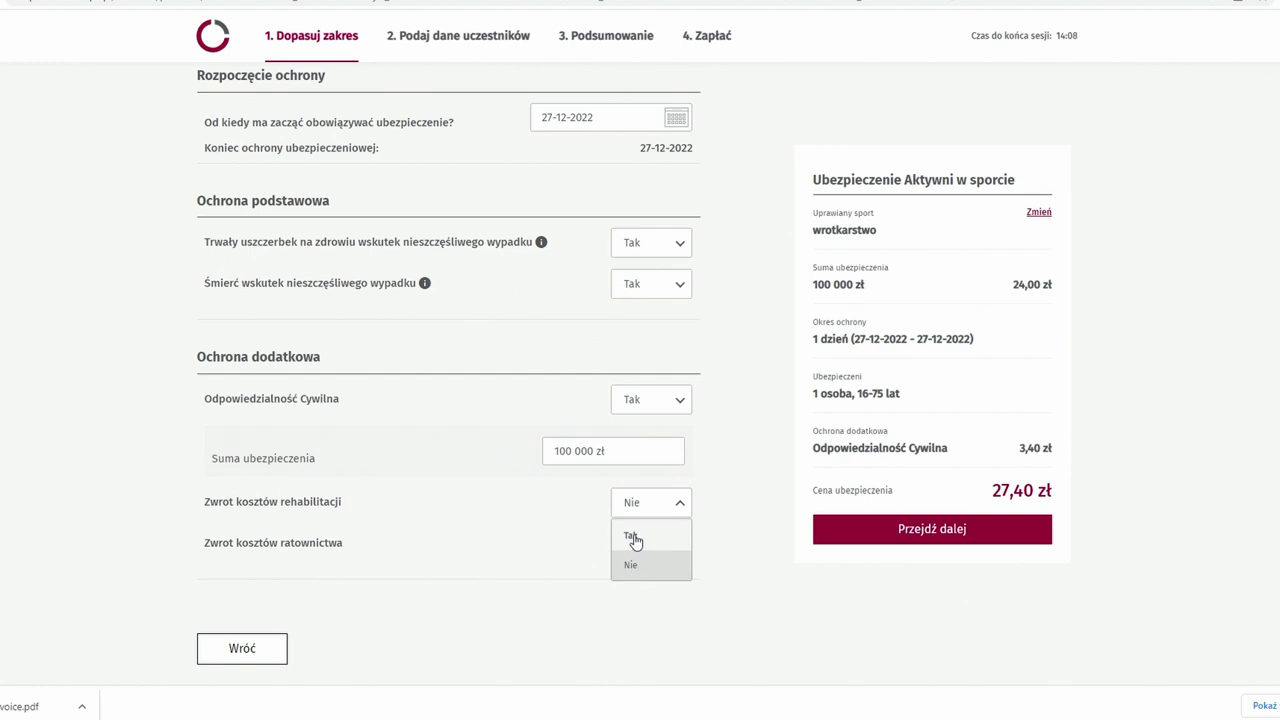
left_click(632, 538)
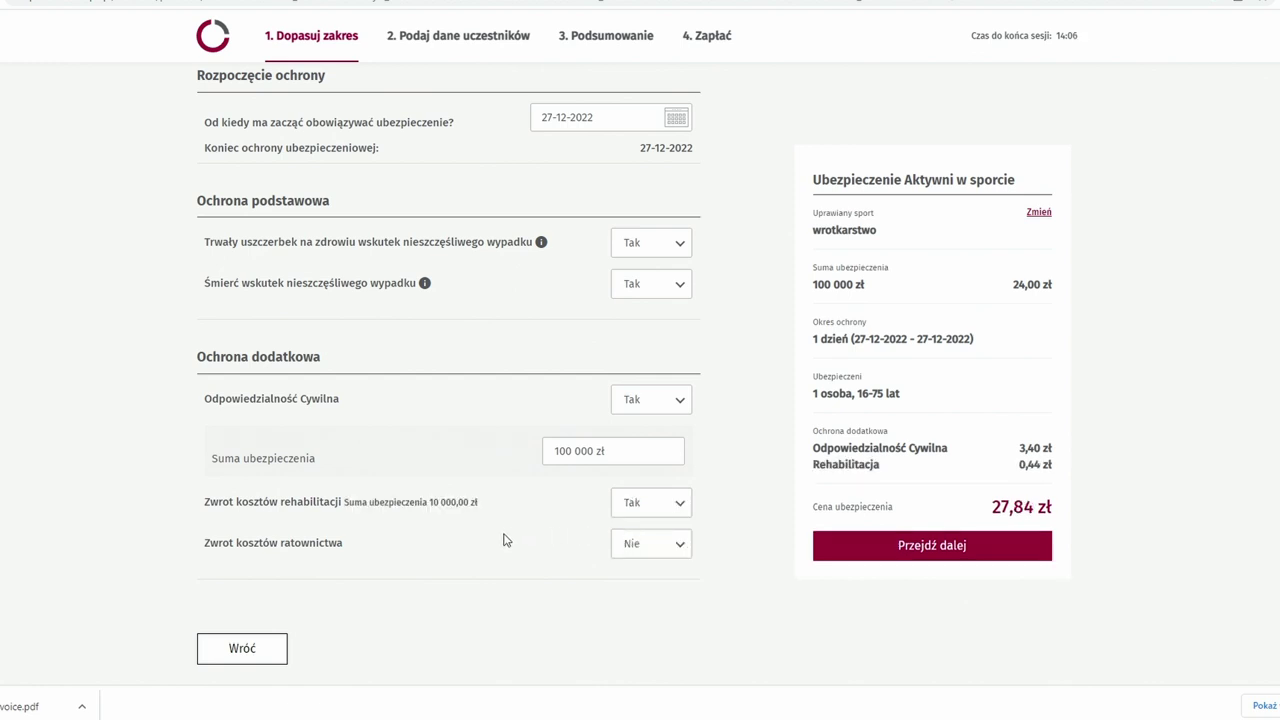
left_click(638, 545)
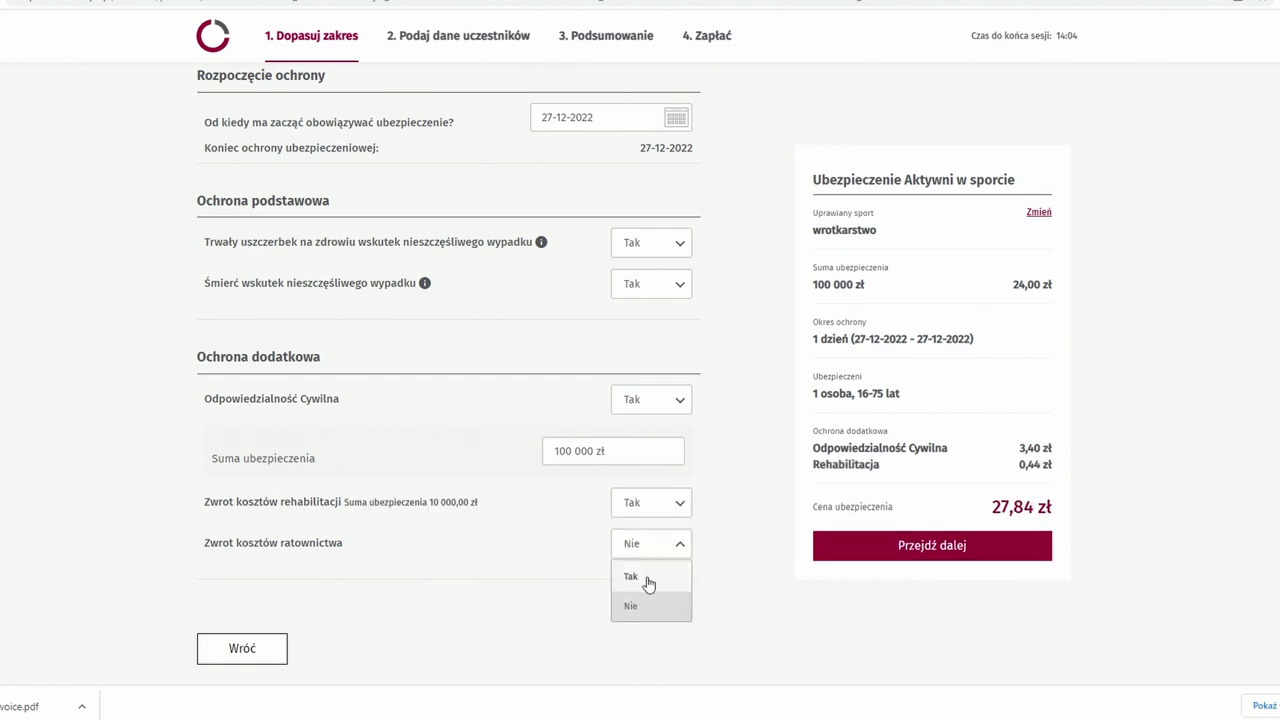
left_click(647, 580)
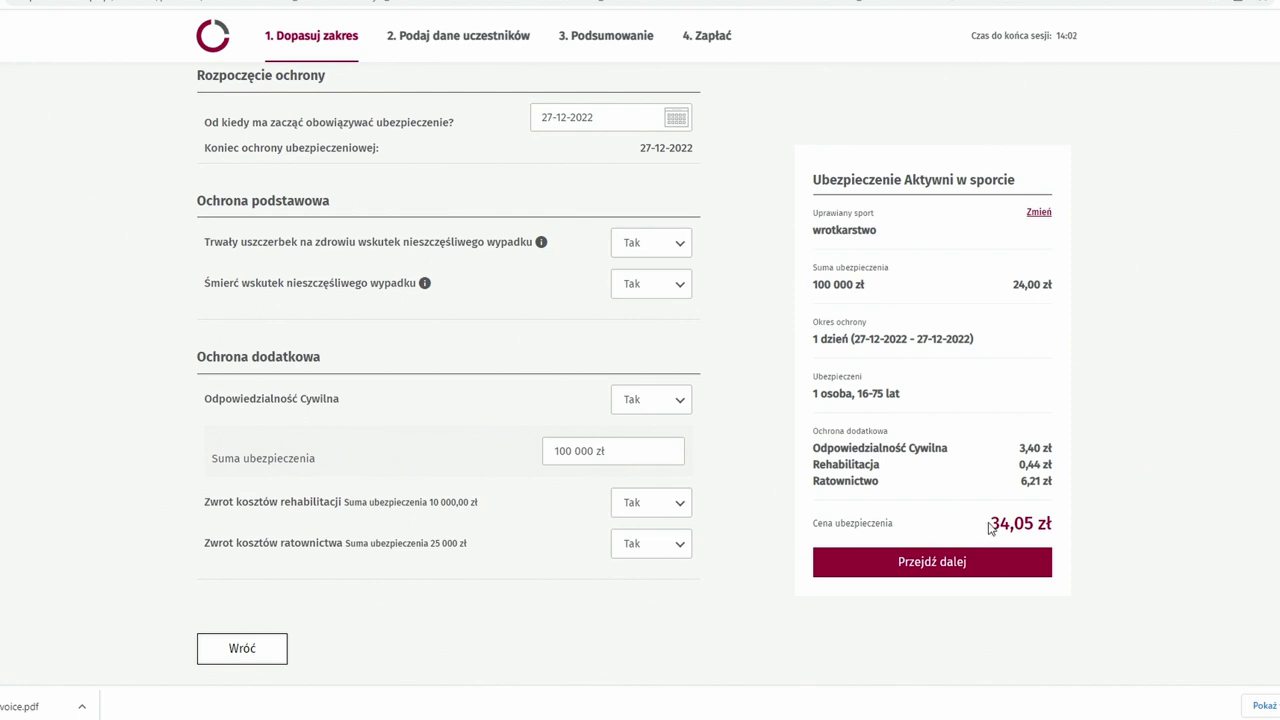